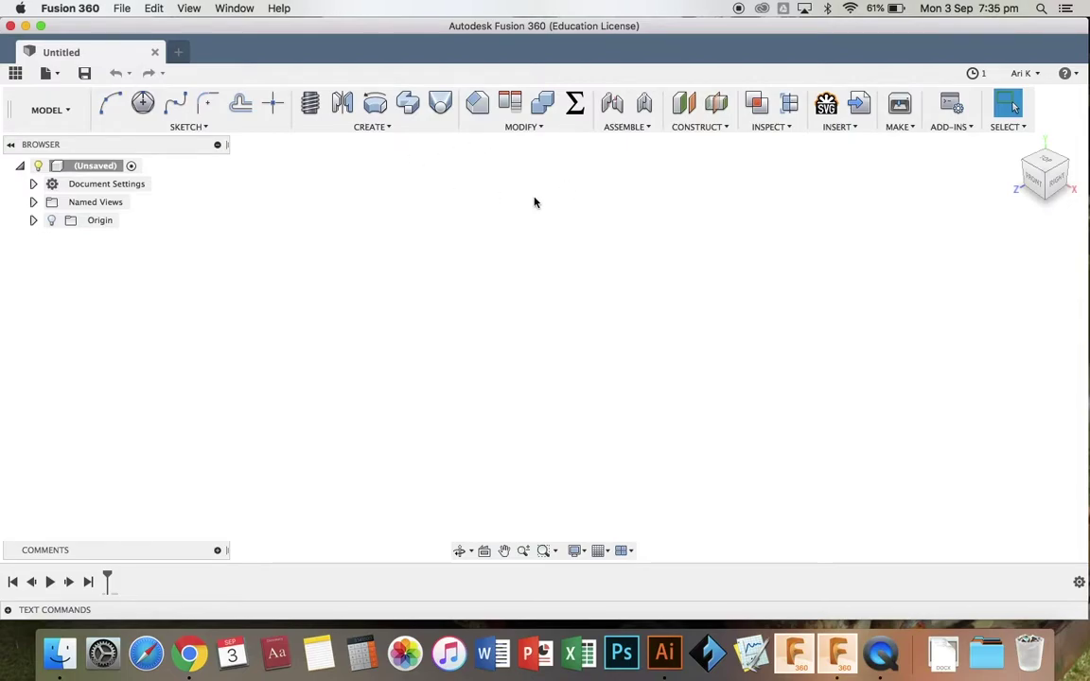
Insert Ferrari Logo.svg from the Ferrari USB folder into a new sketch on the horizontal ground plane, keeping the default position and scale
click(827, 130)
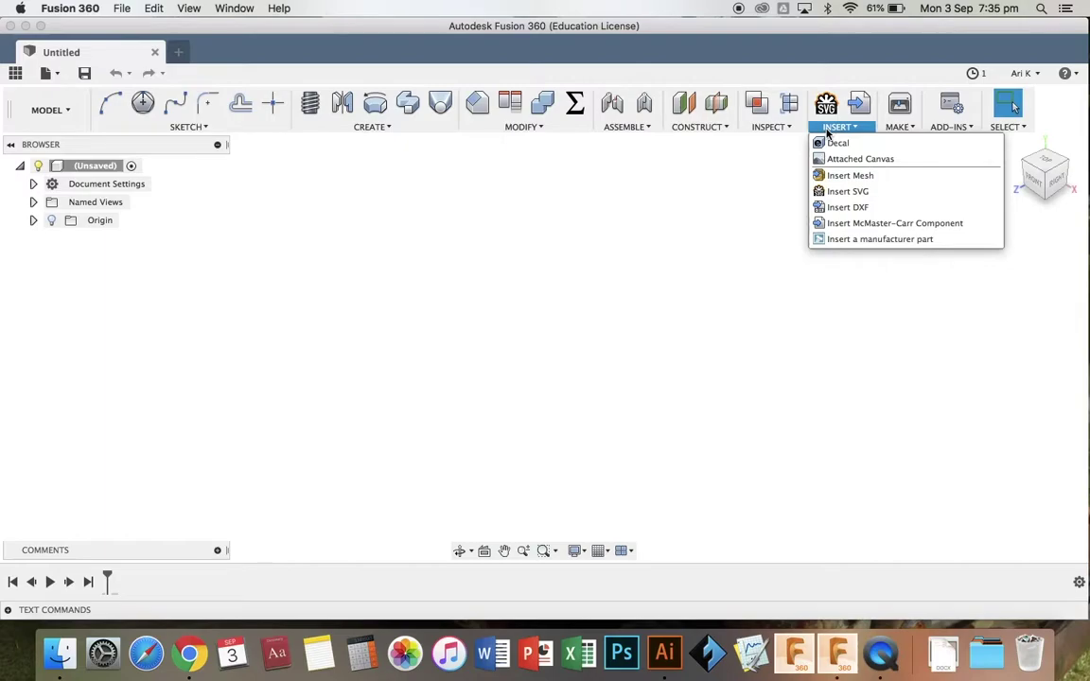
click(834, 192)
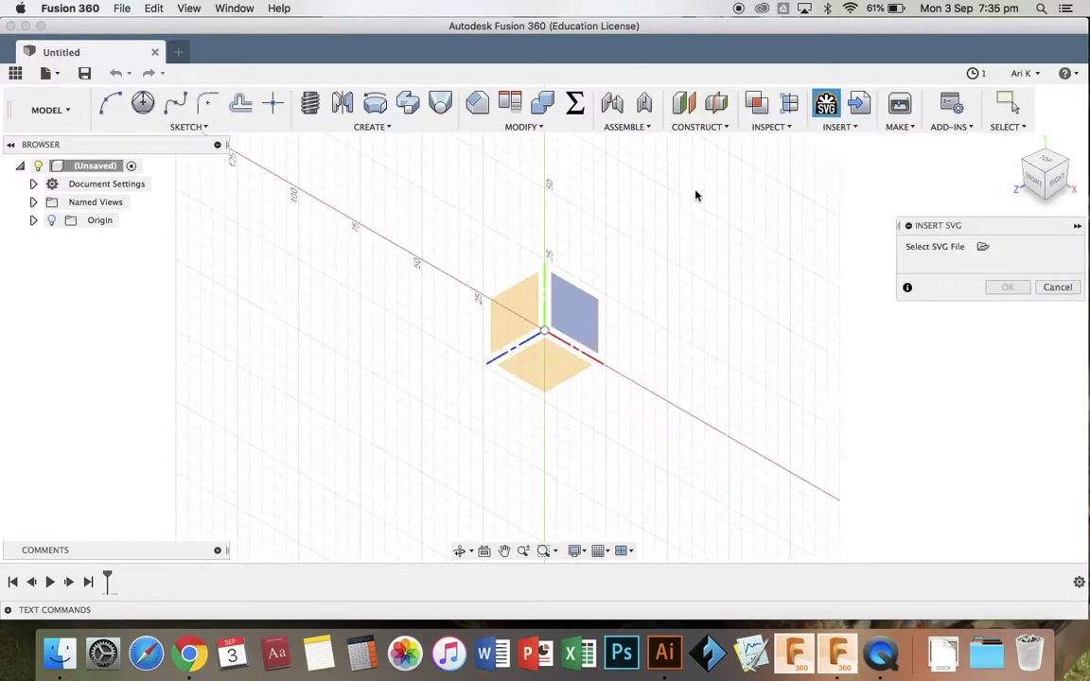
click(550, 379)
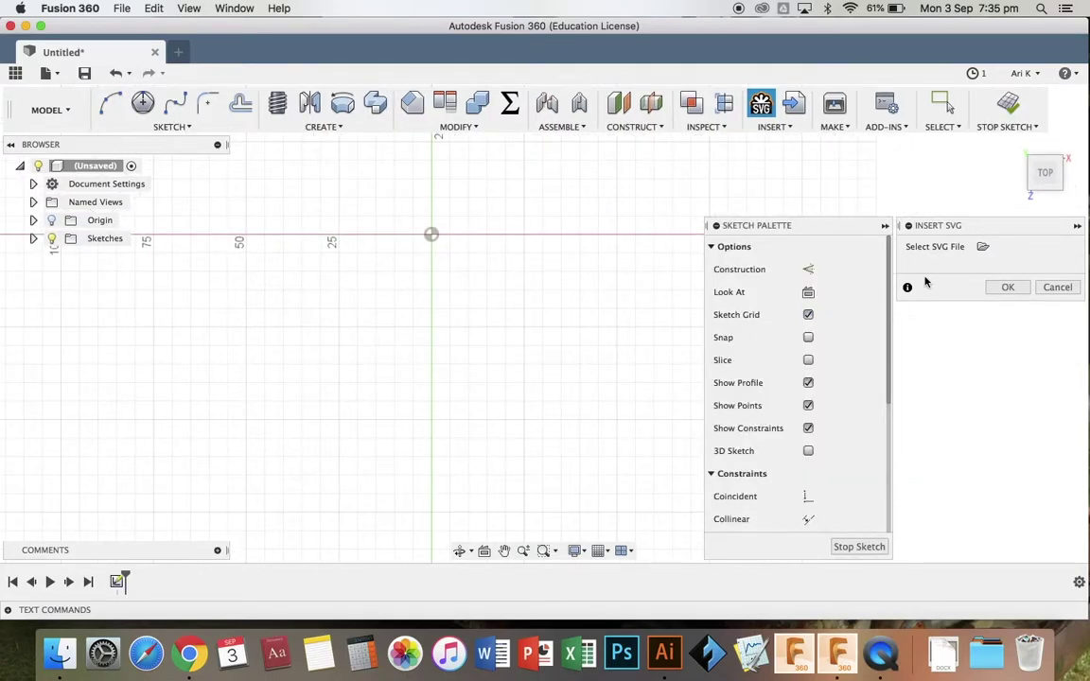
click(983, 248)
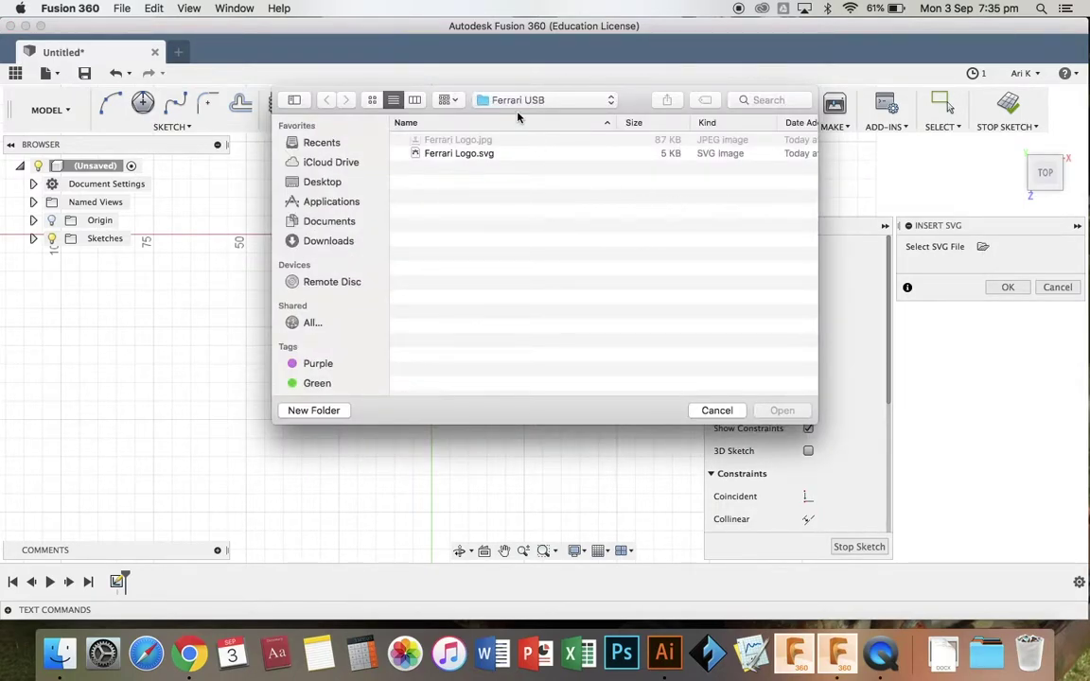
click(472, 155)
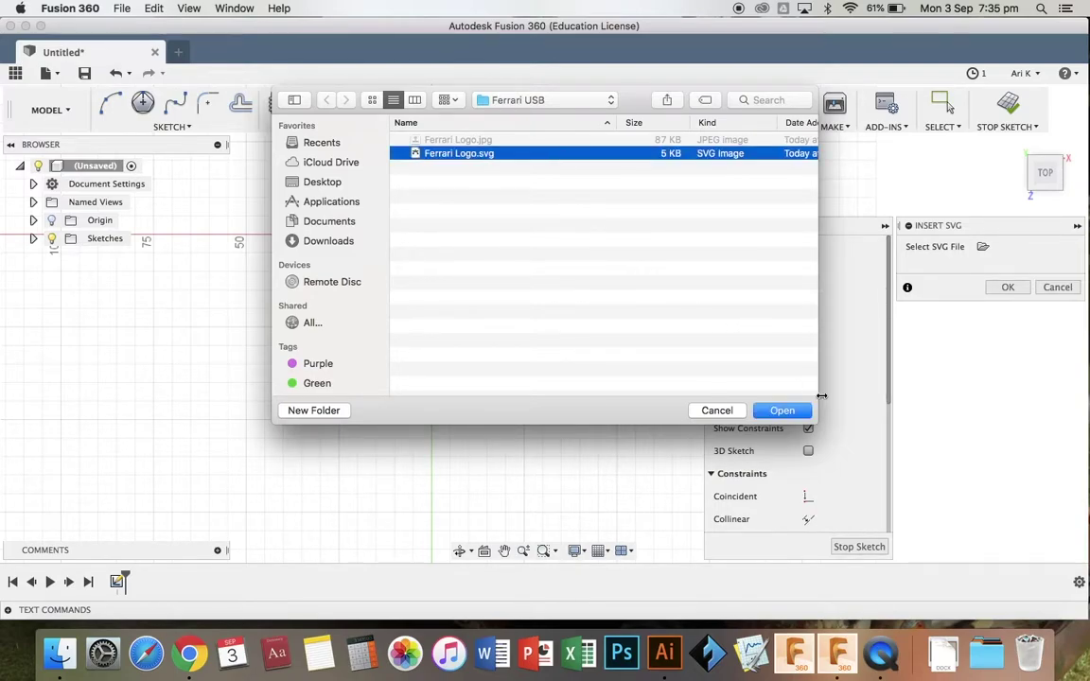
click(797, 411)
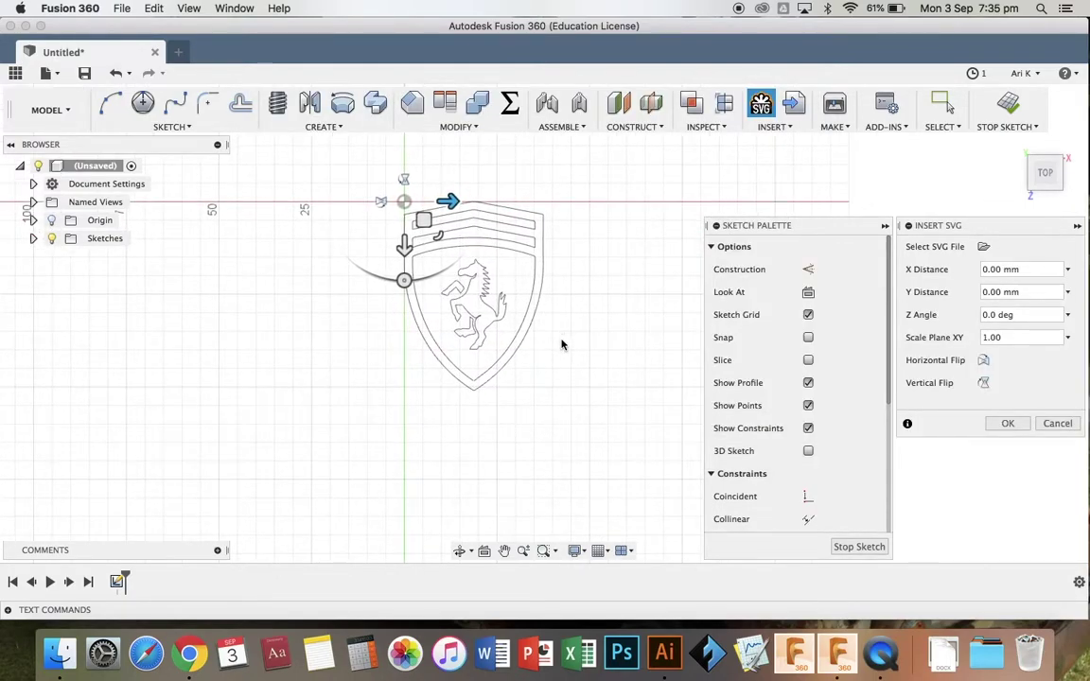
scroll(562, 345, up, 2)
scroll(561, 344, up, 2)
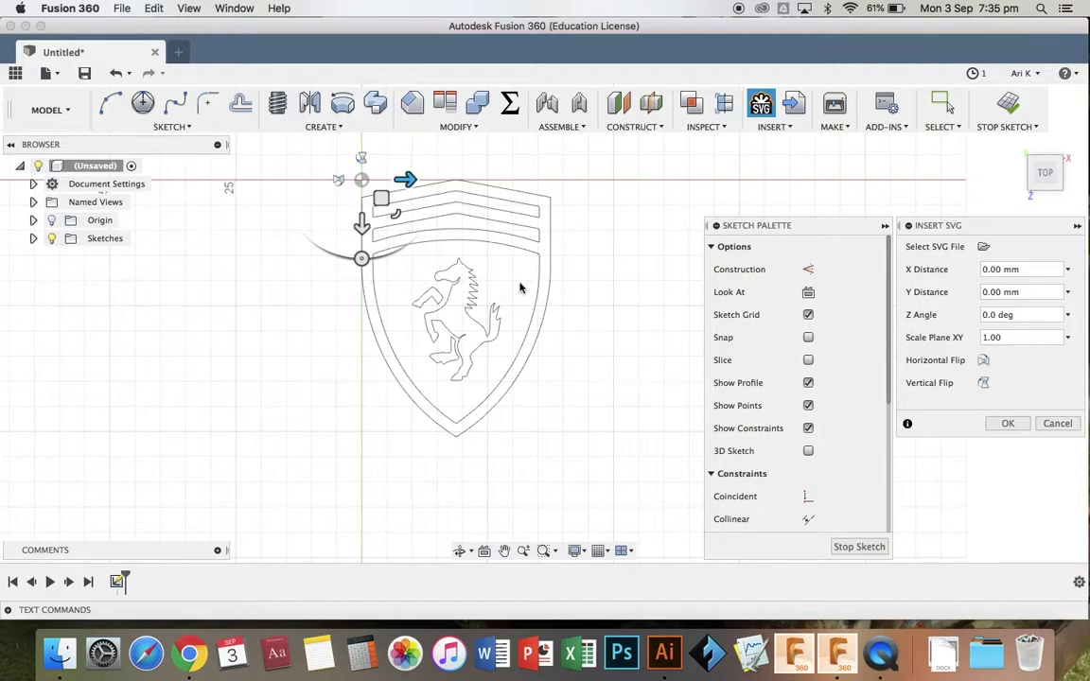
key(Return)
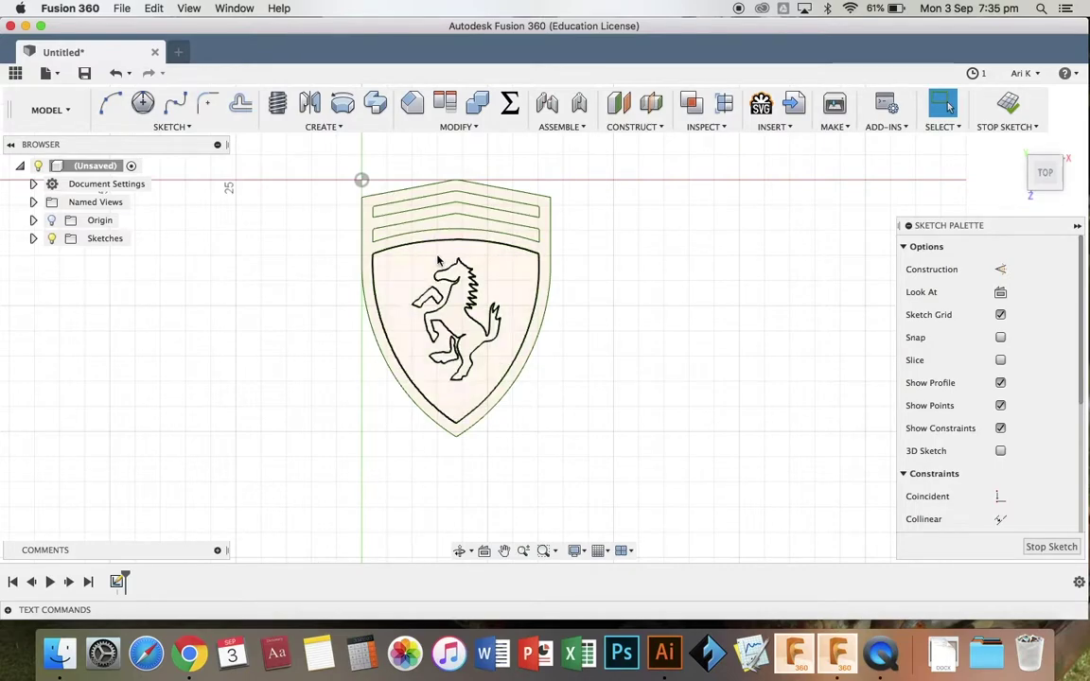
Draw a two-point construction rectangle around the logo, starting at the origin, 37.5 mm wide and 51 mm high
scroll(426, 247, left, 2)
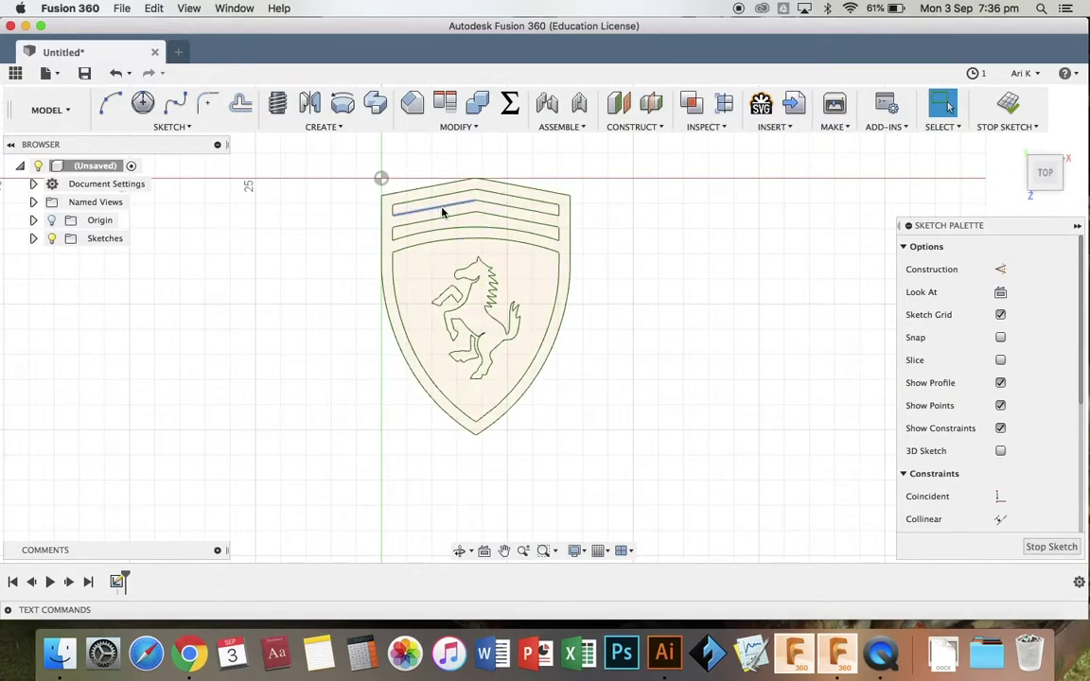
click(1002, 271)
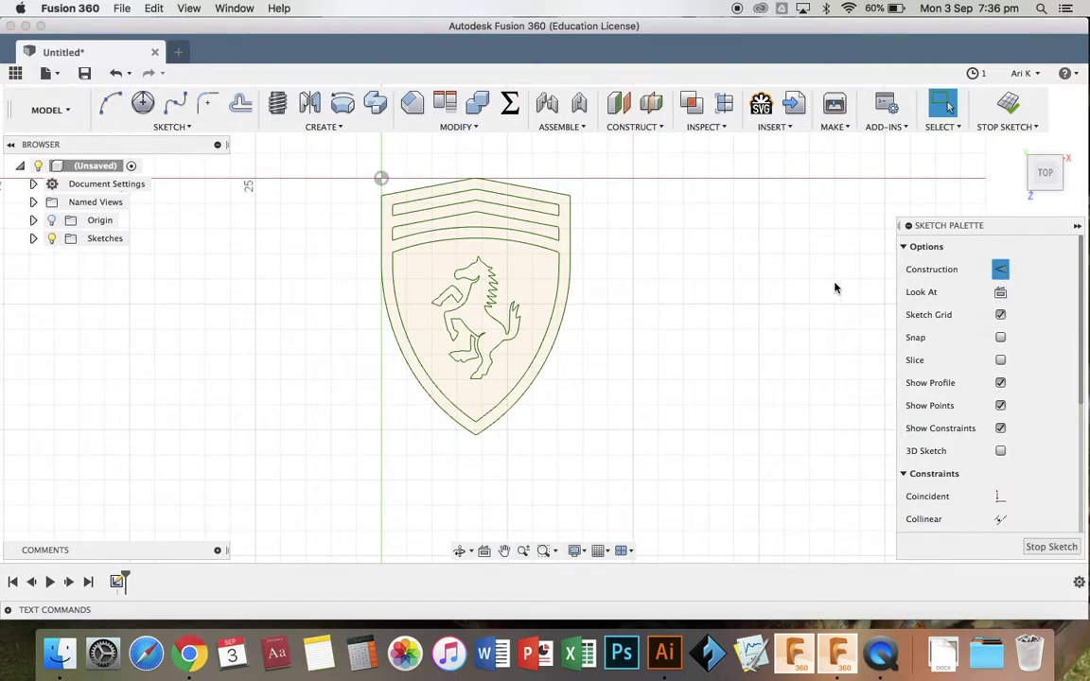
click(197, 131)
mouse_move(192, 180)
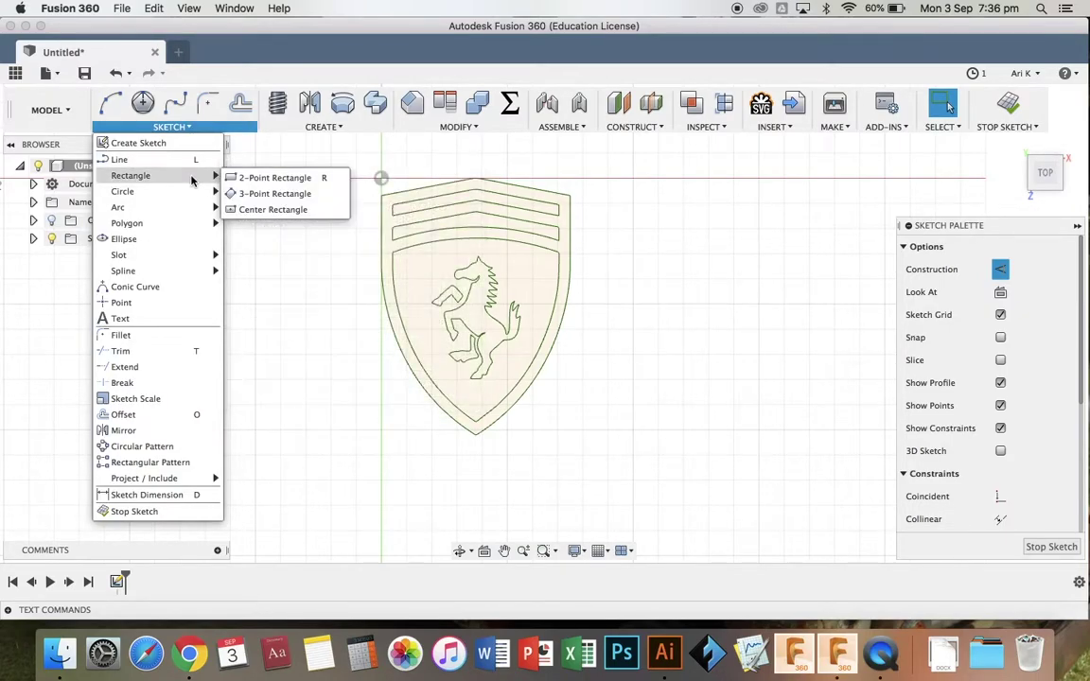
click(273, 178)
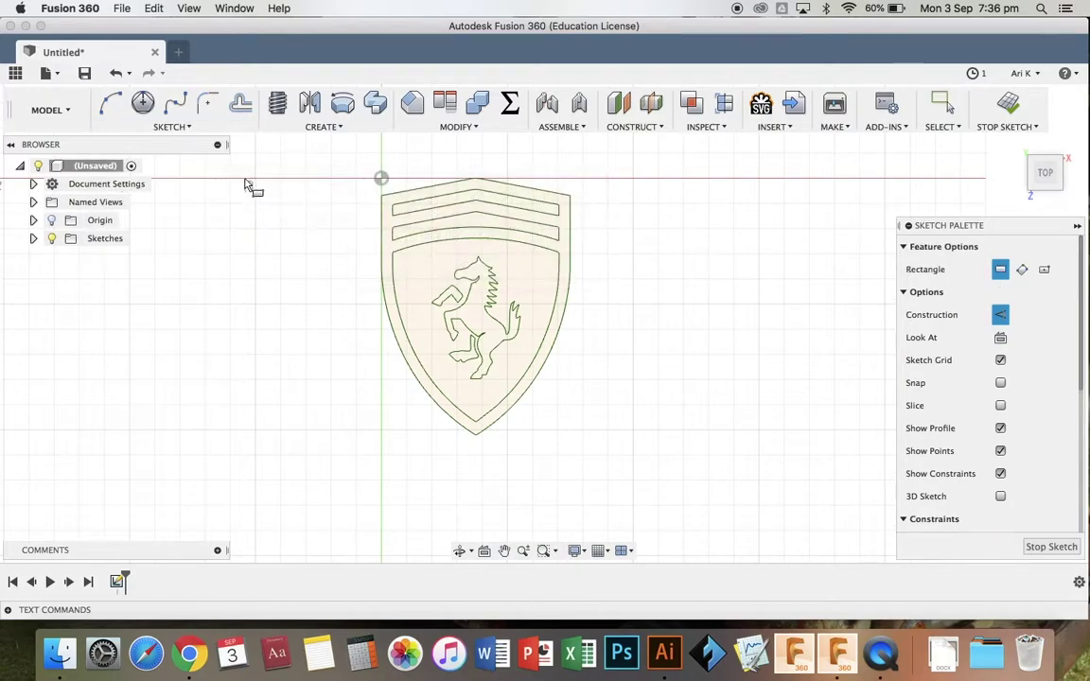
click(381, 179)
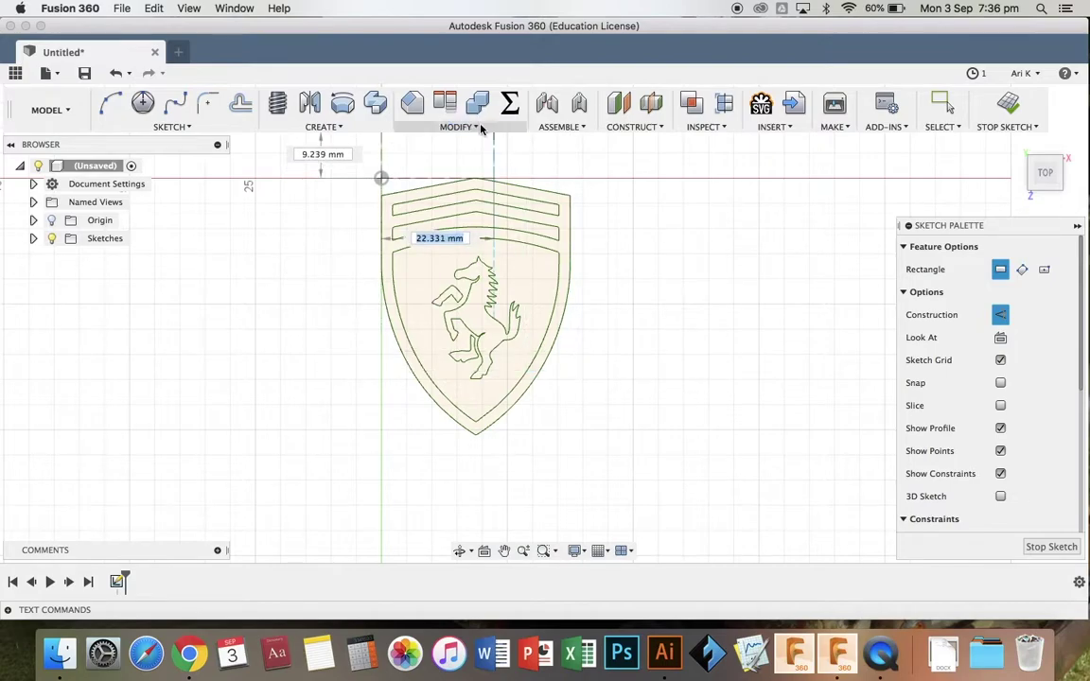
text(37.5)
key(Tab)
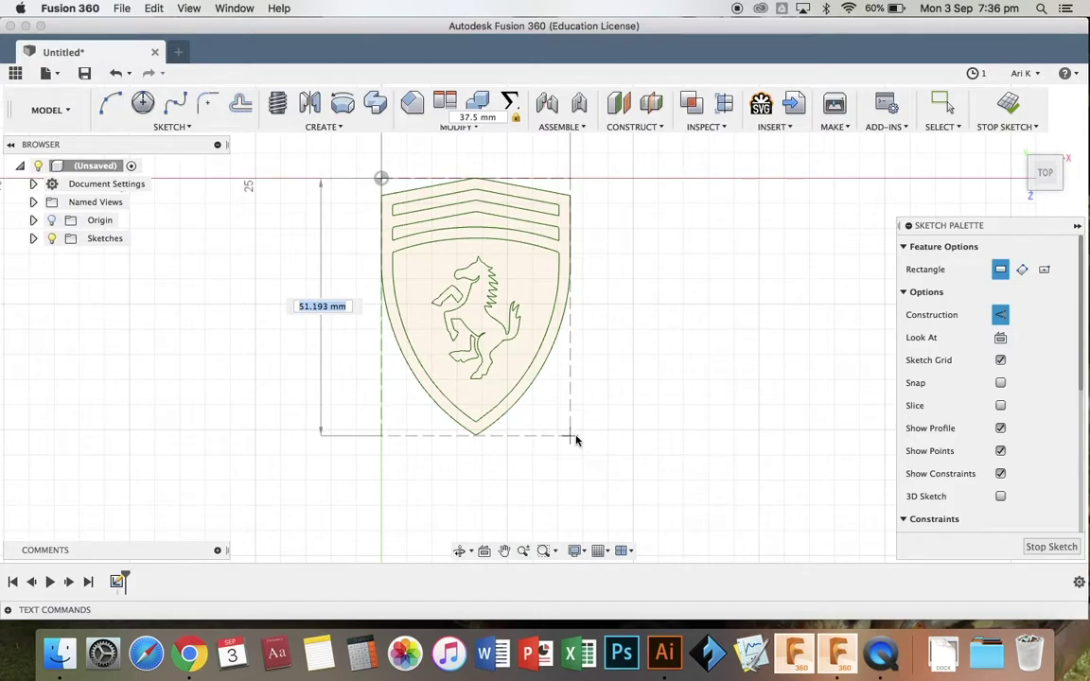
text(51)
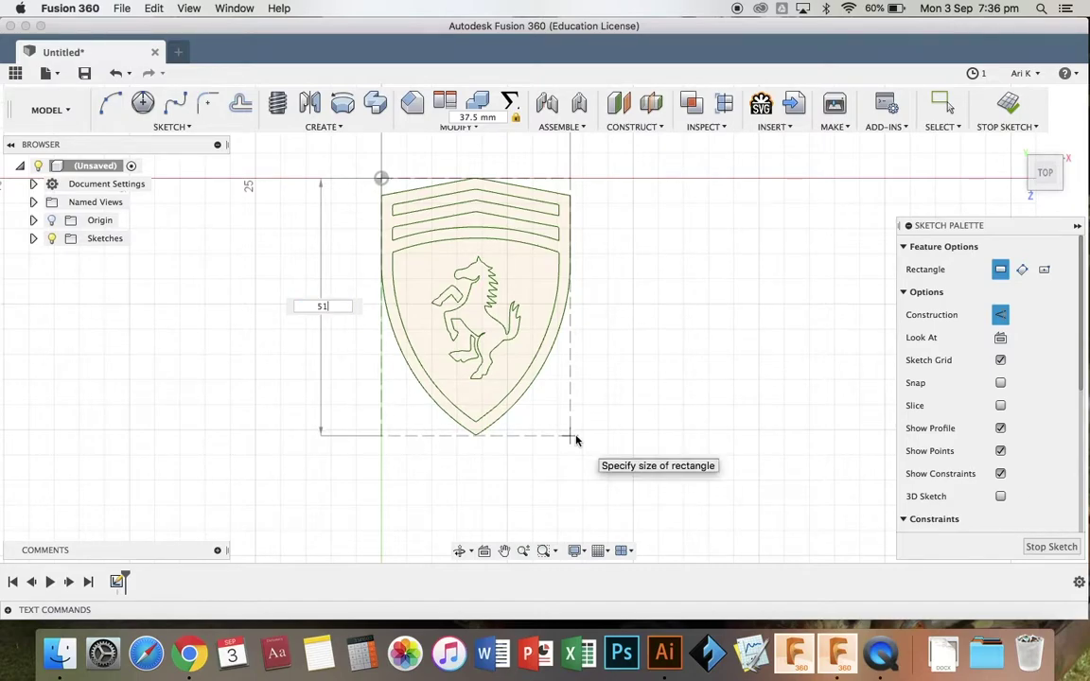
key(Tab)
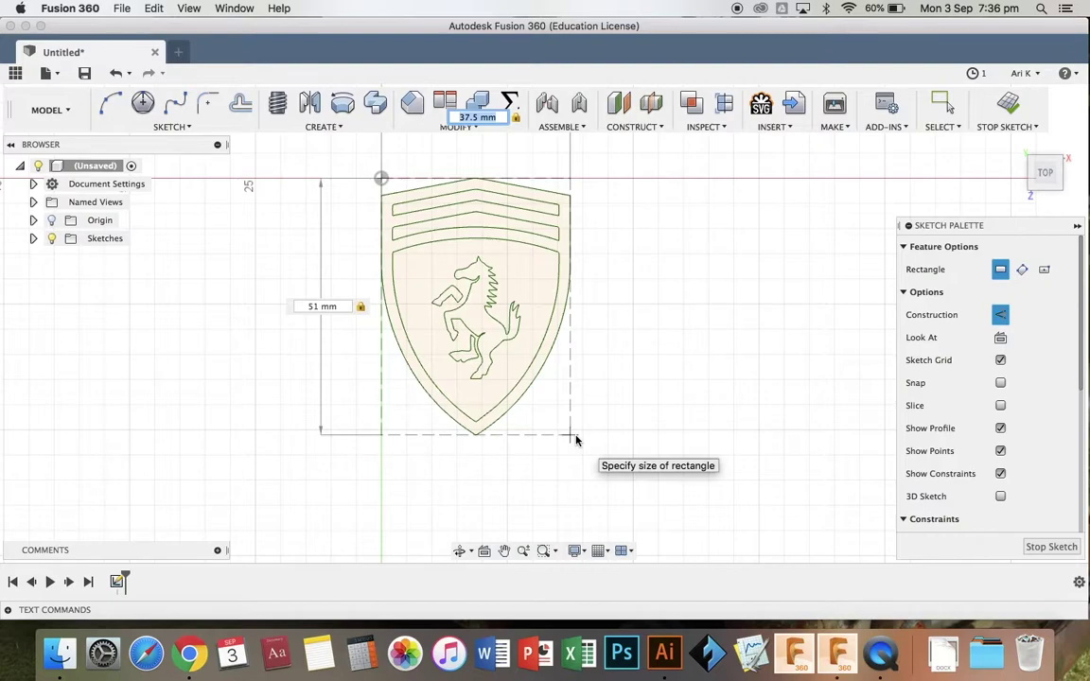
key(Return)
key(Escape)
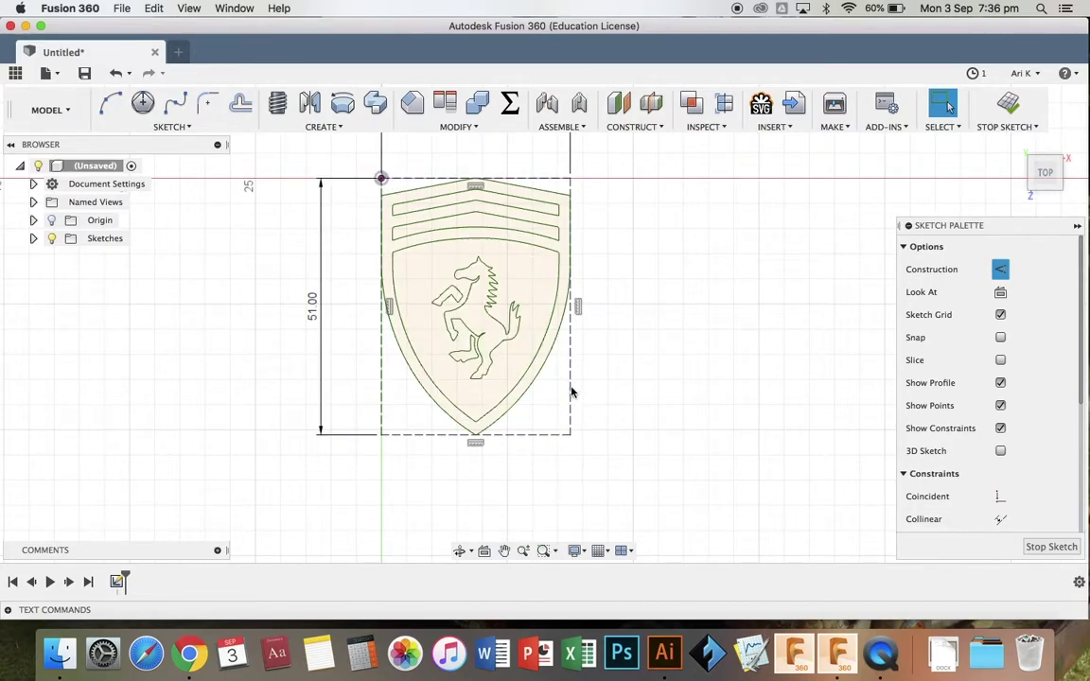
Draw a vertical construction line inside the rectangle, right of the middle, from its upper edge to its lower edge
scroll(585, 411, up, 3)
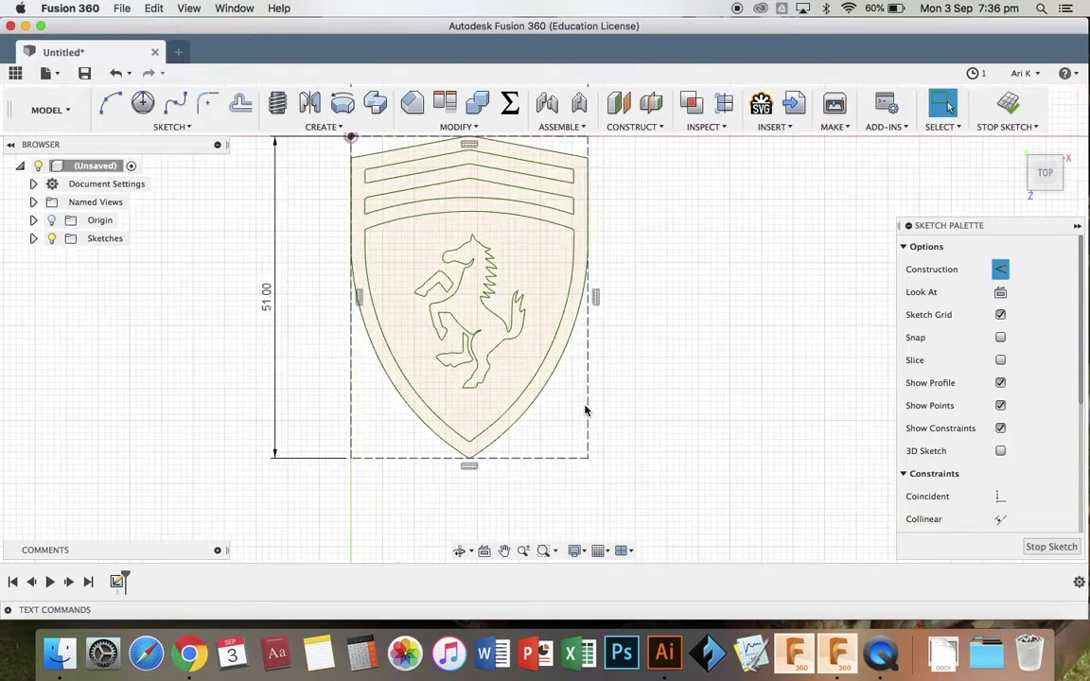
scroll(585, 410, up, 2)
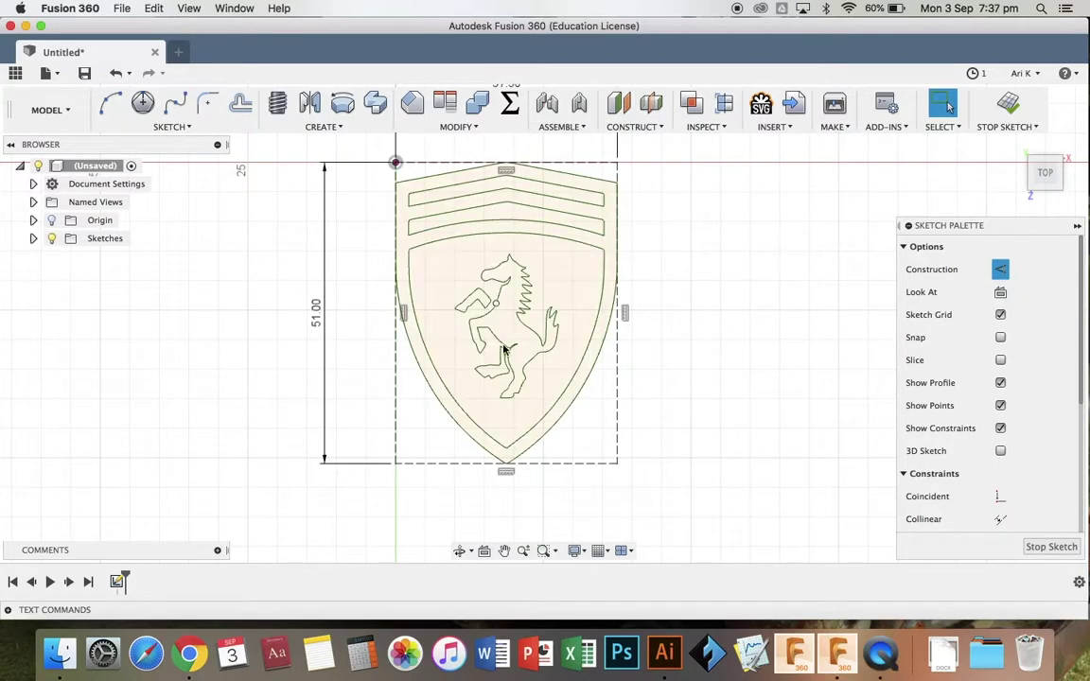
click(174, 127)
click(151, 158)
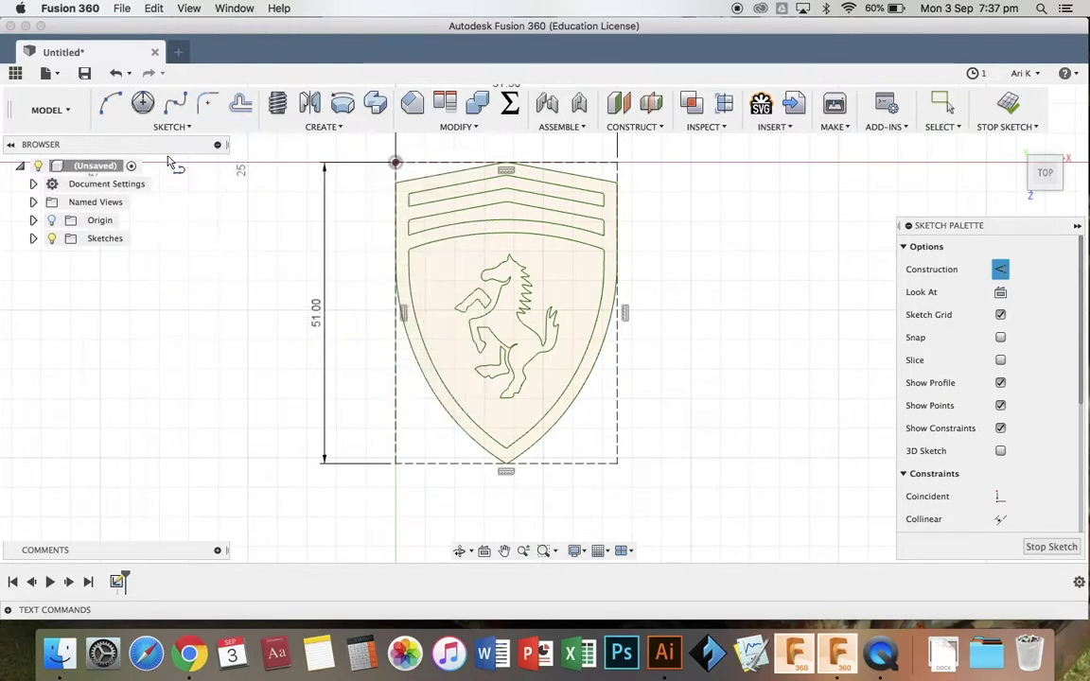
click(561, 165)
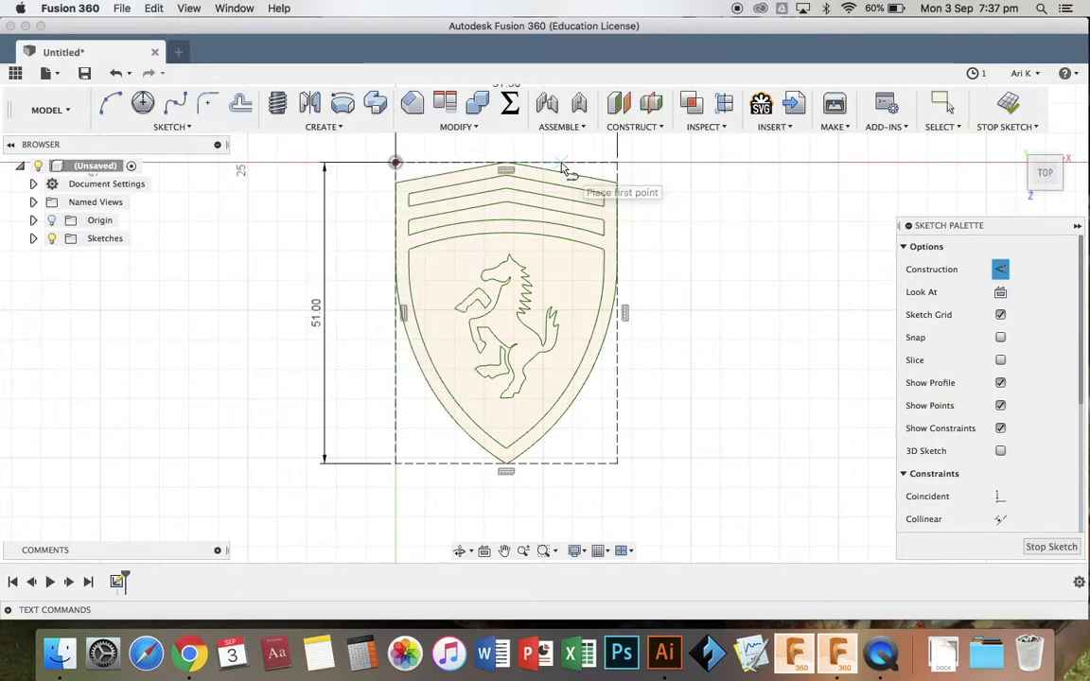
click(564, 464)
key(Escape)
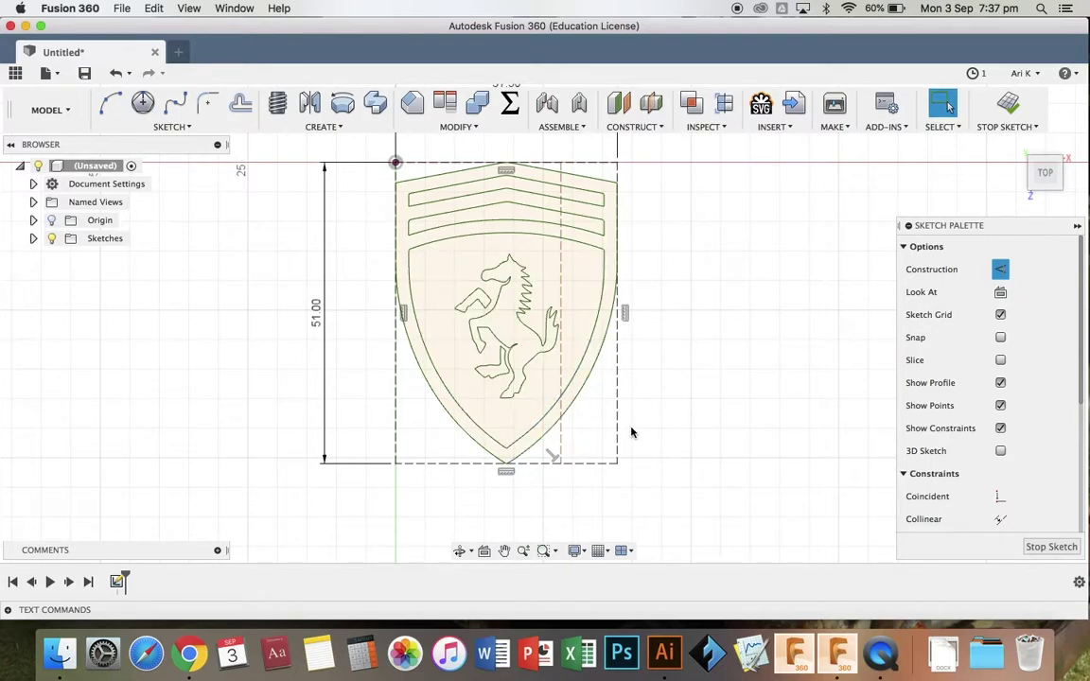
Dimension the vertical construction line from the rectangle's right side as half the rectangle's width, using the expression d1/2
scroll(632, 433, down, 3)
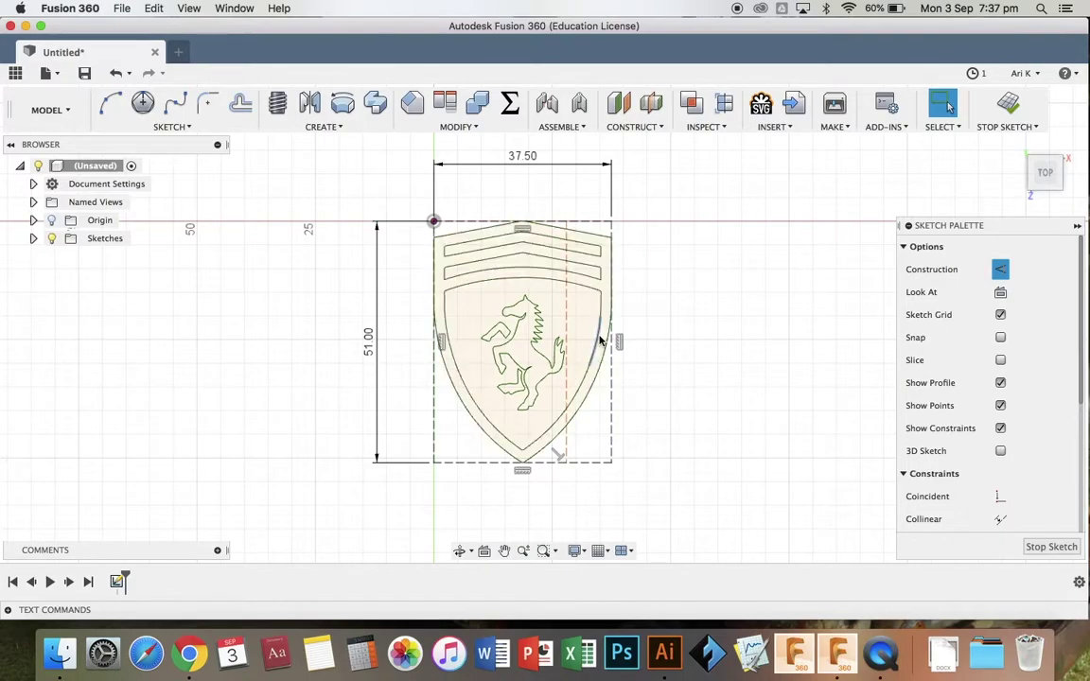
click(173, 127)
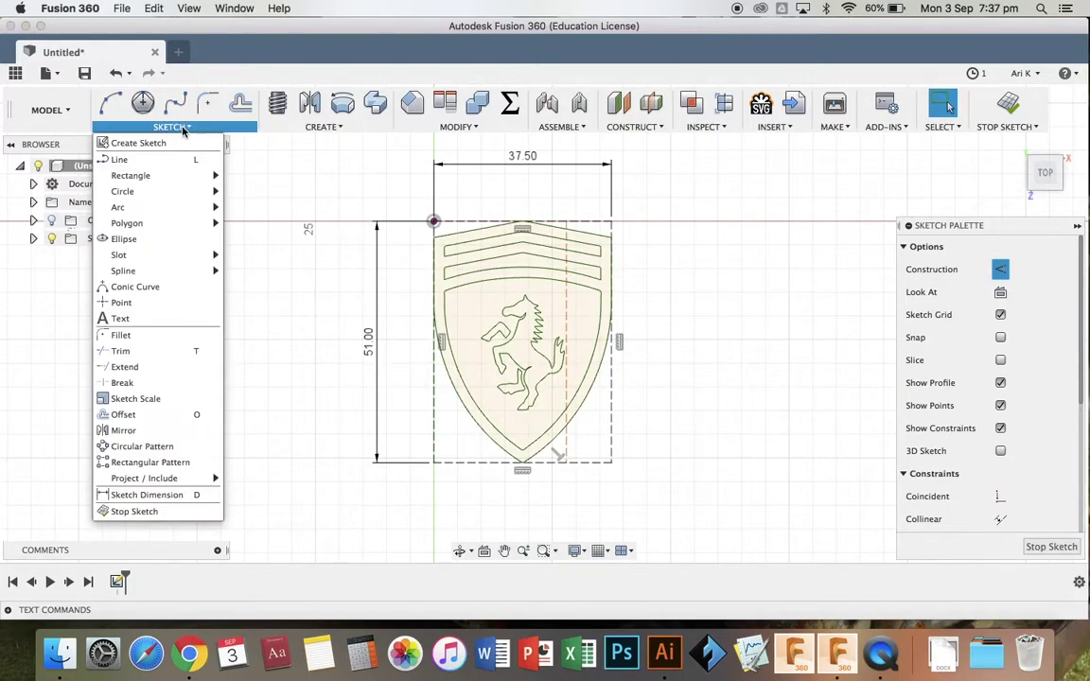
click(171, 496)
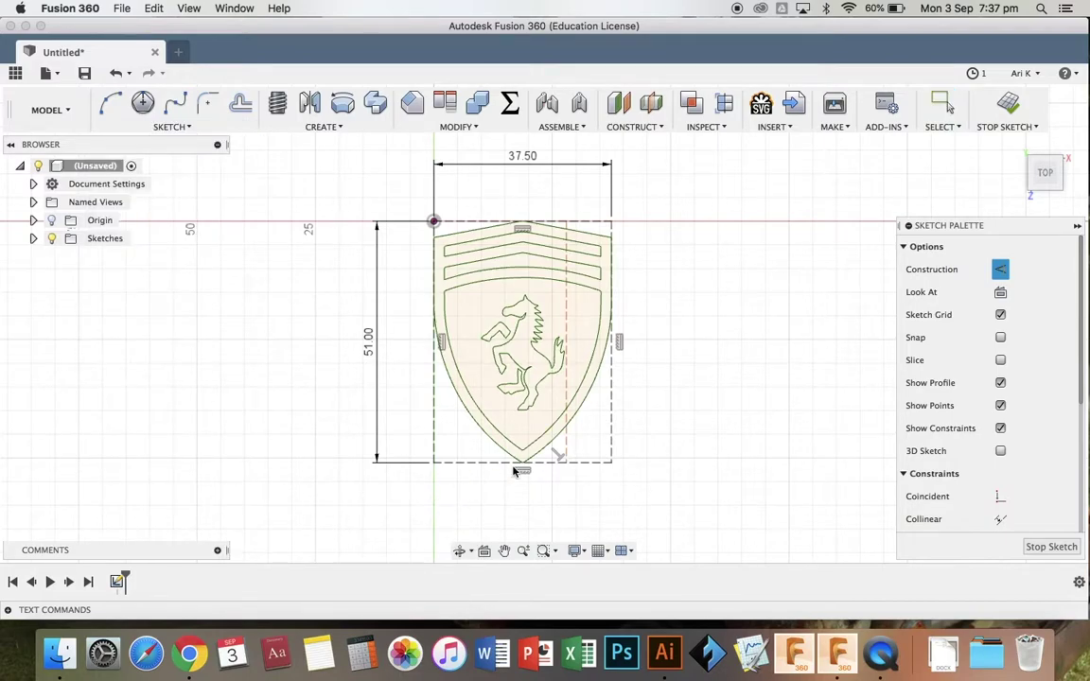
click(566, 447)
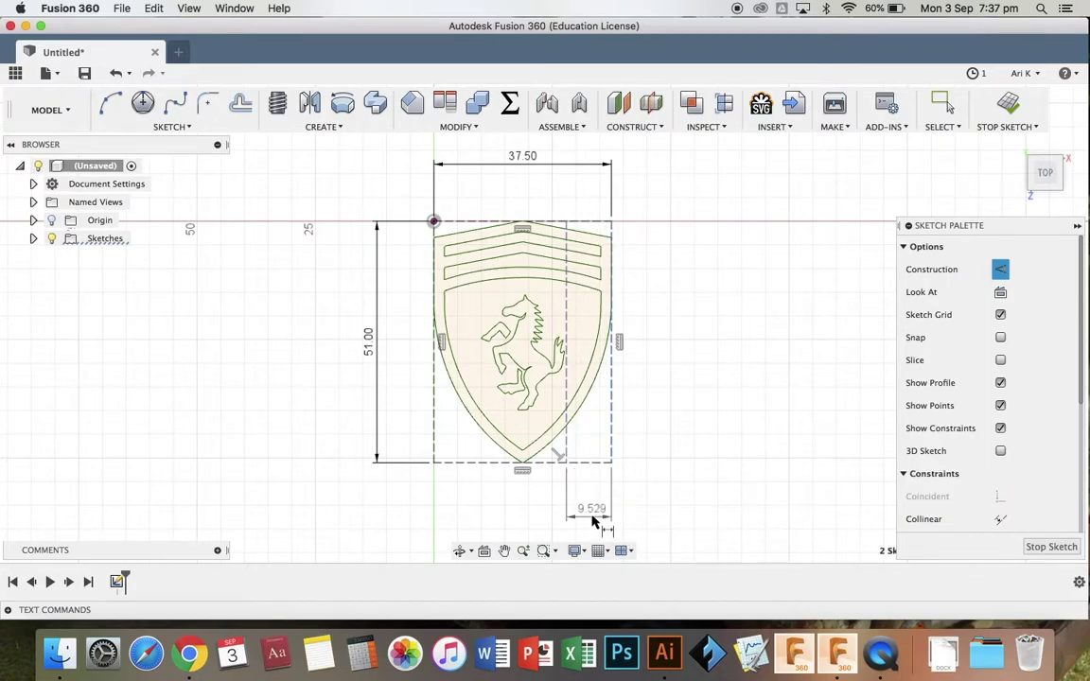
click(593, 516)
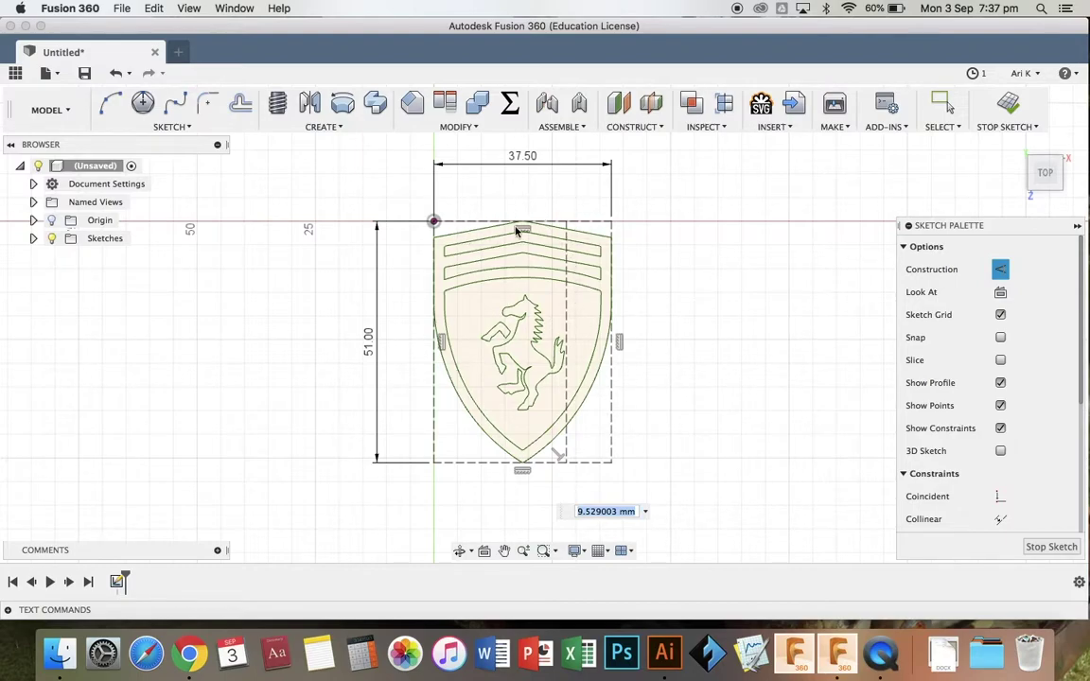
click(521, 162)
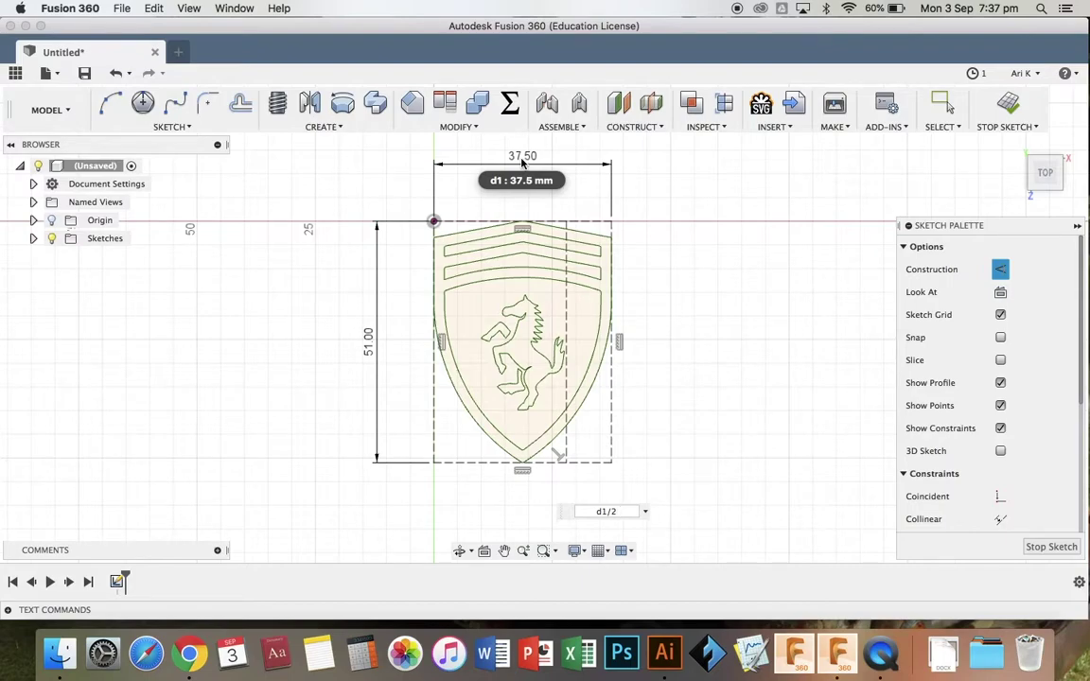
text(/2)
key(Return)
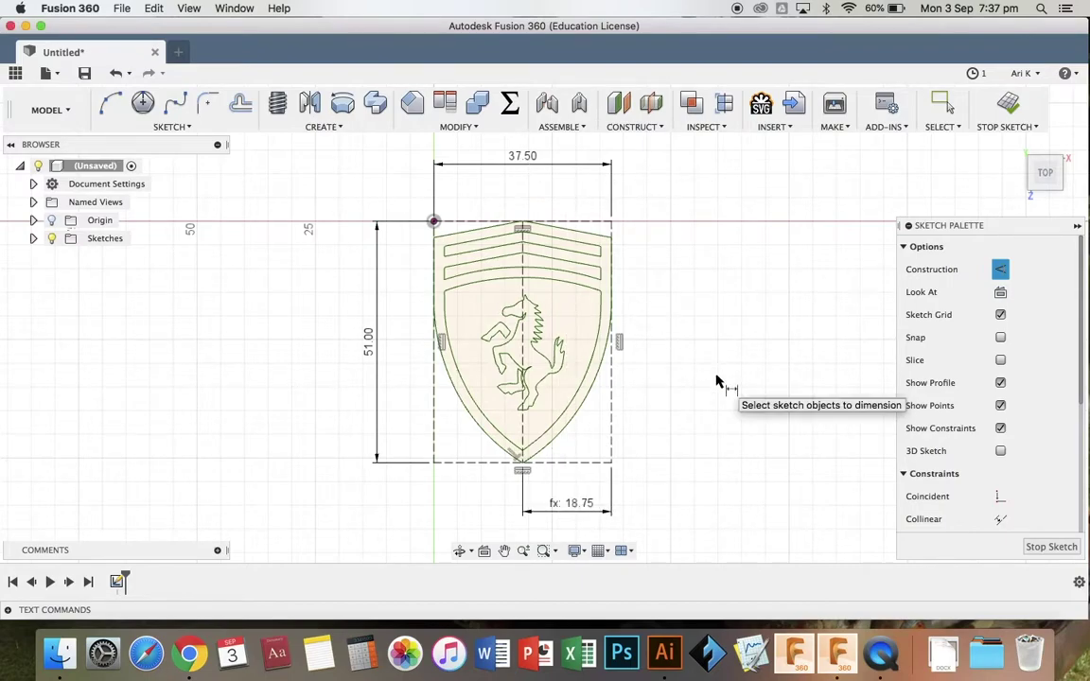
scroll(716, 381, down, 2)
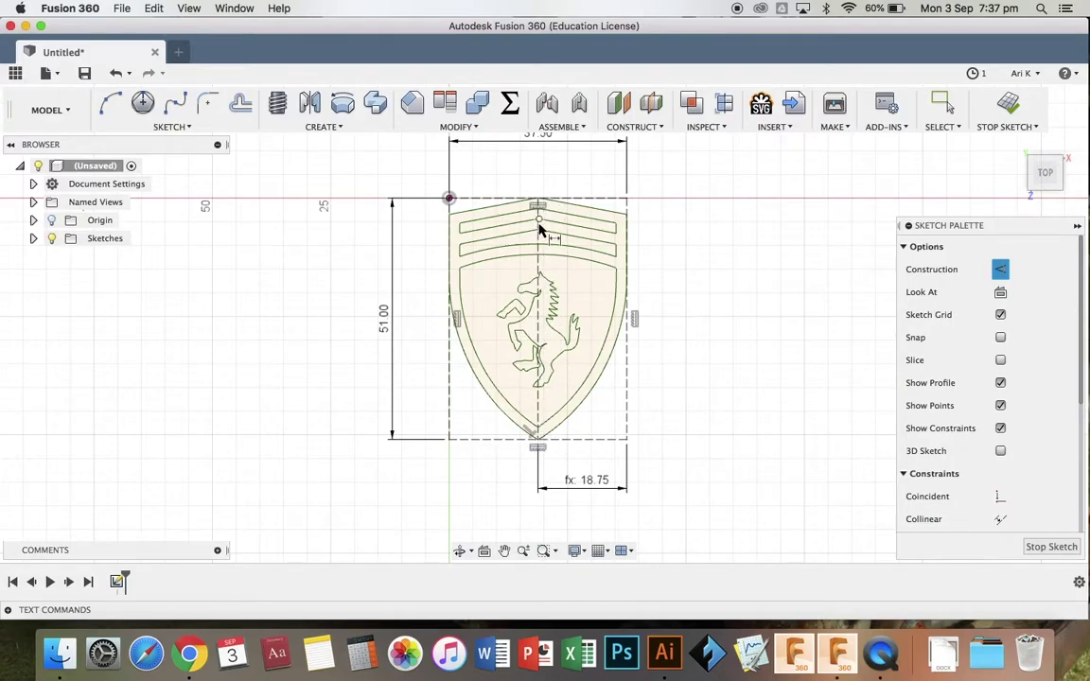
scroll(672, 338, right, 2)
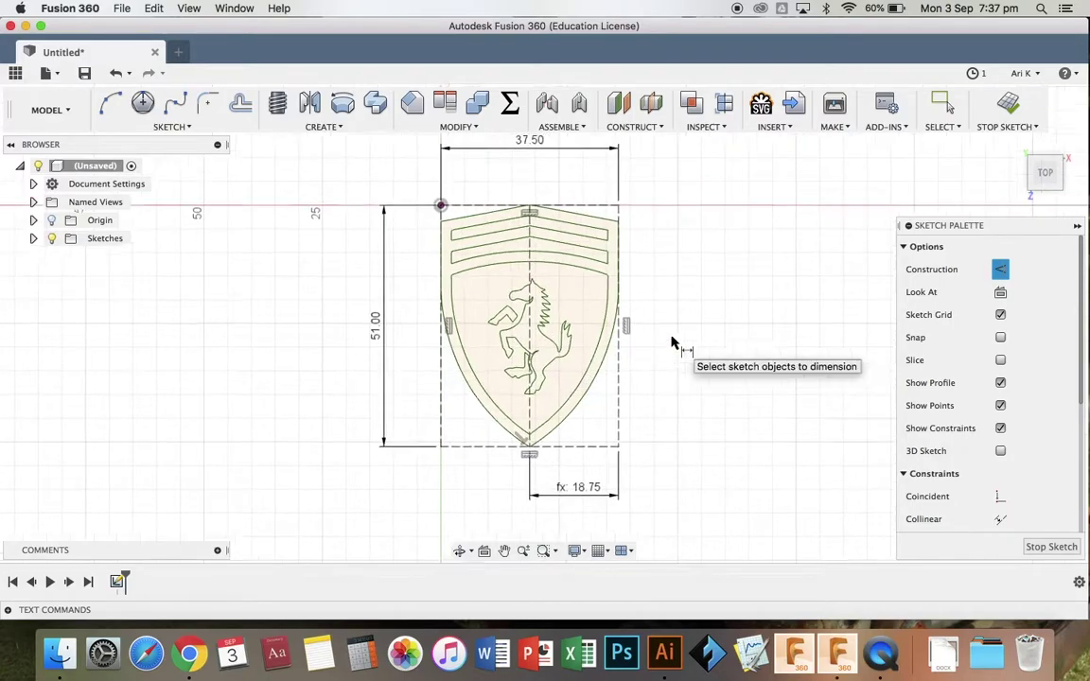
key(Escape)
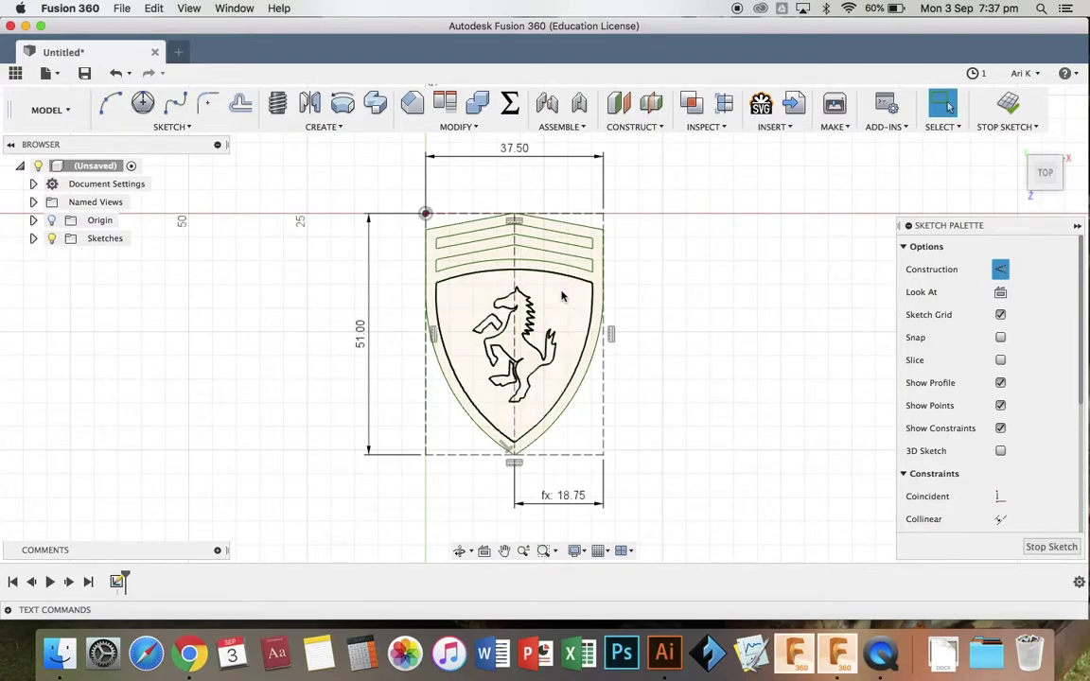
Draw a horizontal construction line 37.5 mm long across the rectangle, below its middle, from the left side to the right side
key(l)
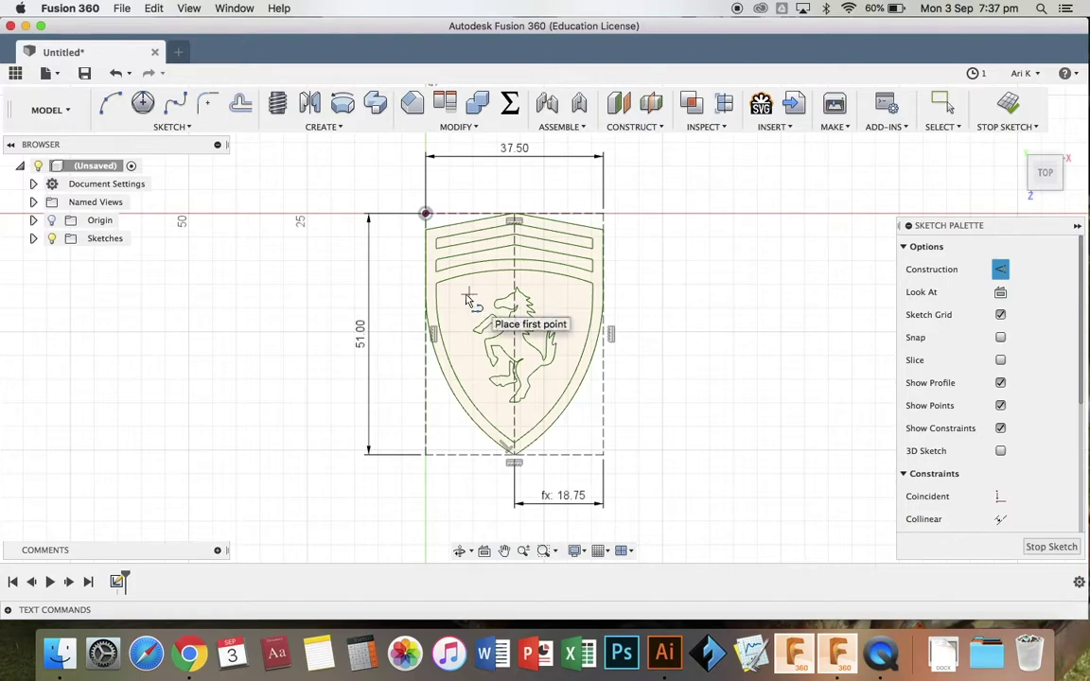
click(425, 302)
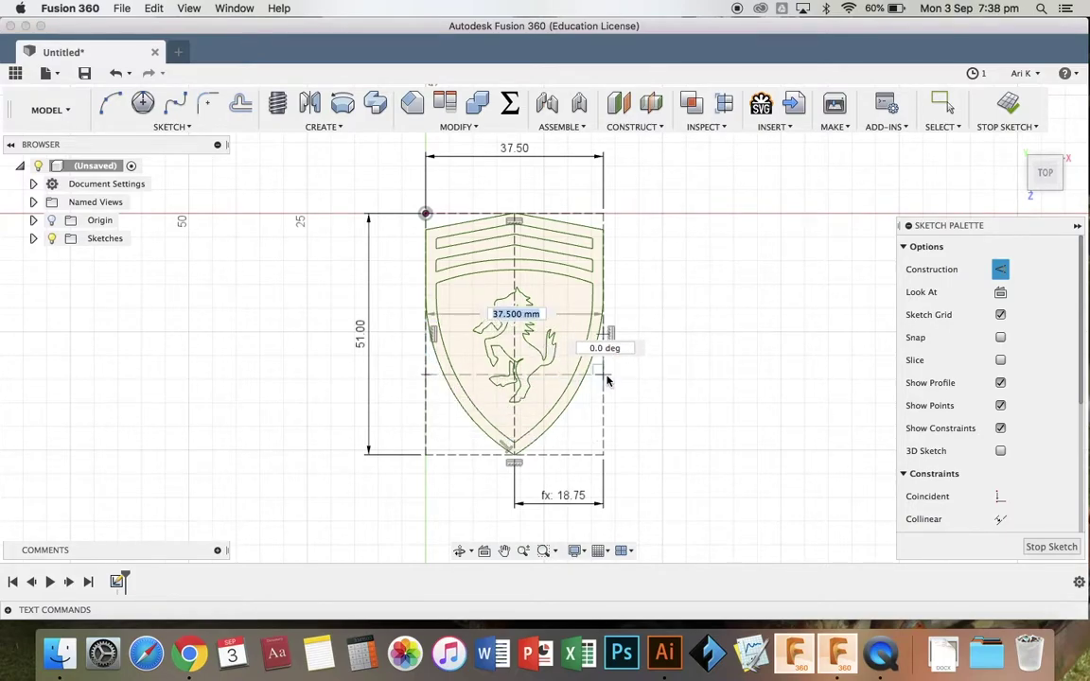
key(Escape)
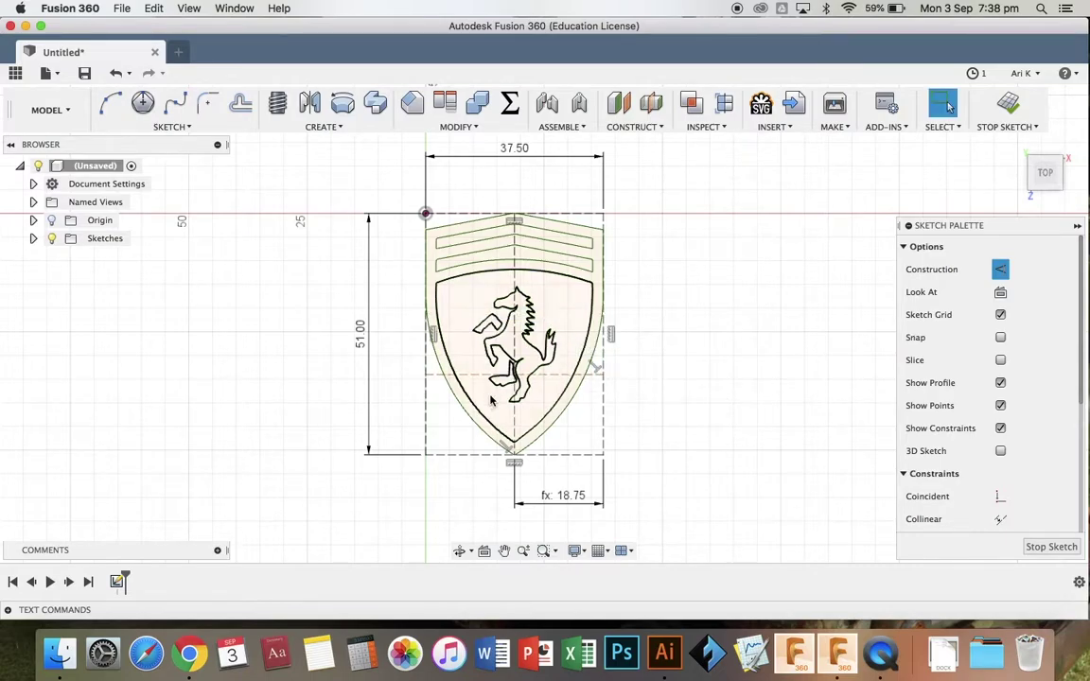
Dimension the horizontal construction line 15 mm below the large rectangle's upper left corner at the origin
key(d)
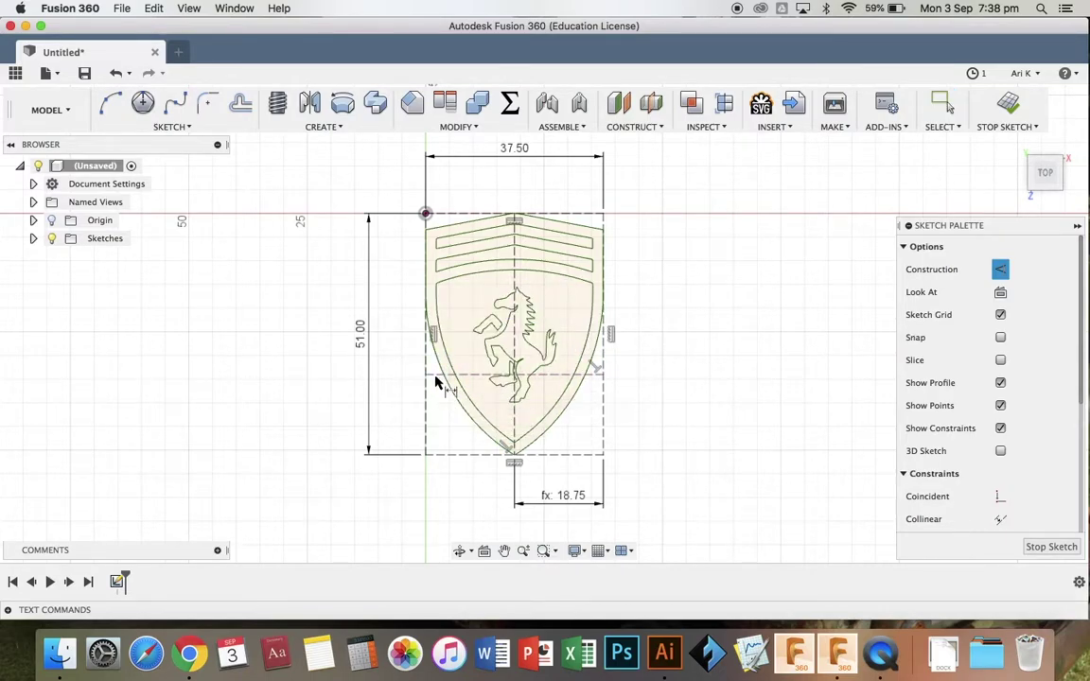
click(435, 376)
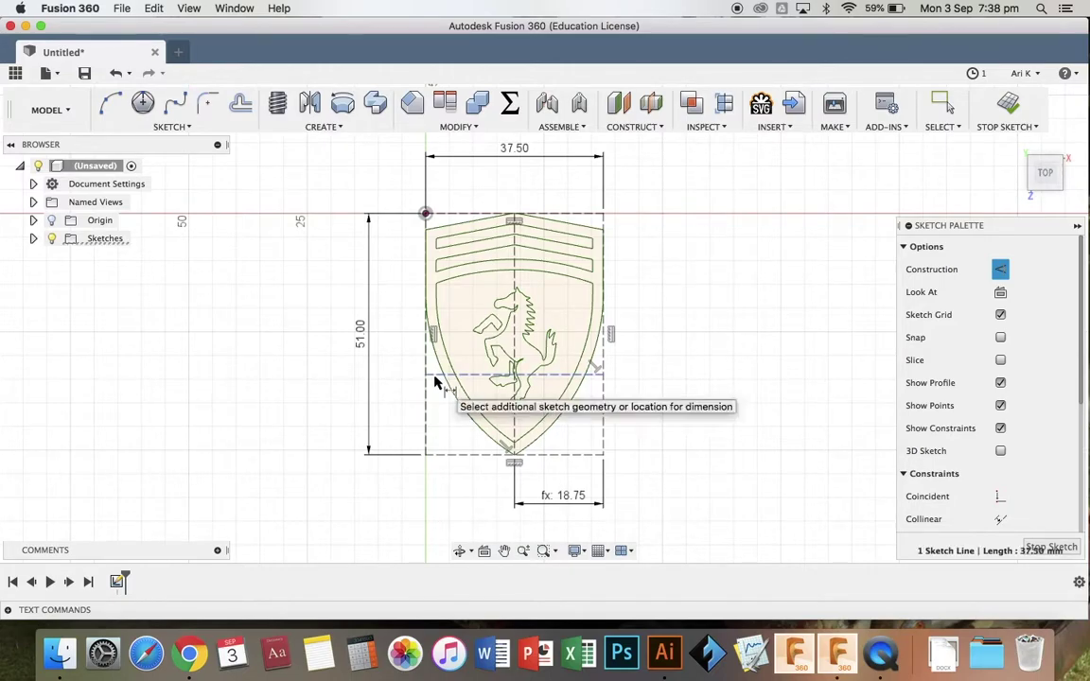
click(429, 215)
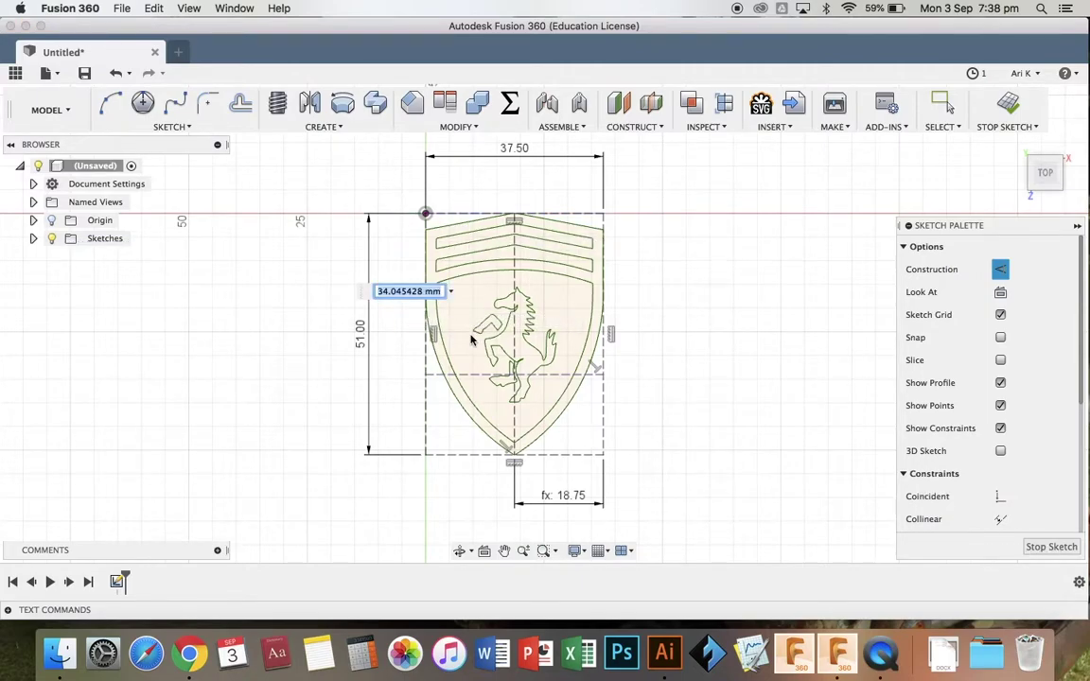
text(15)
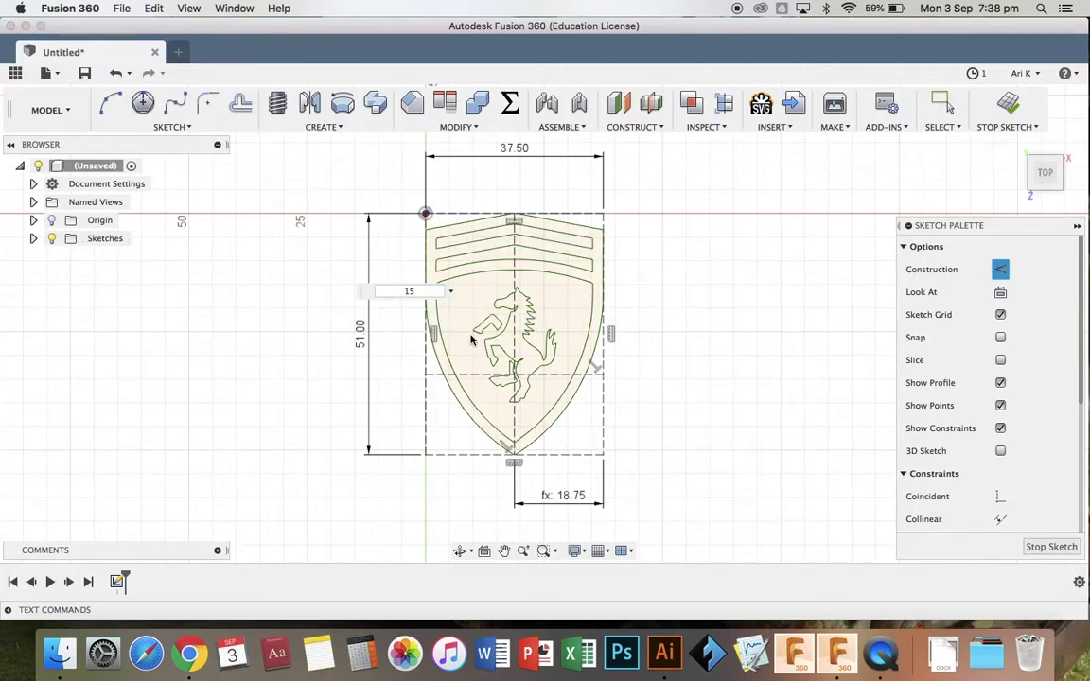
key(Return)
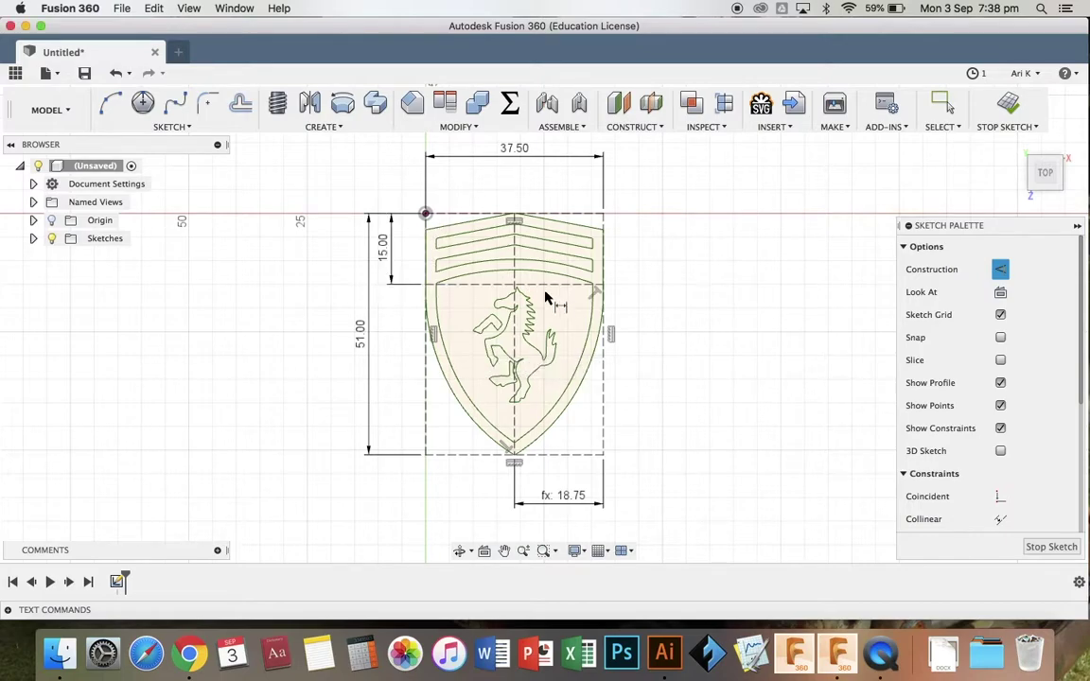
Move the 51 mm and 15 mm vertical dimensions farther out to the left of the logo
scroll(553, 301, up, 1)
scroll(554, 304, up, 1)
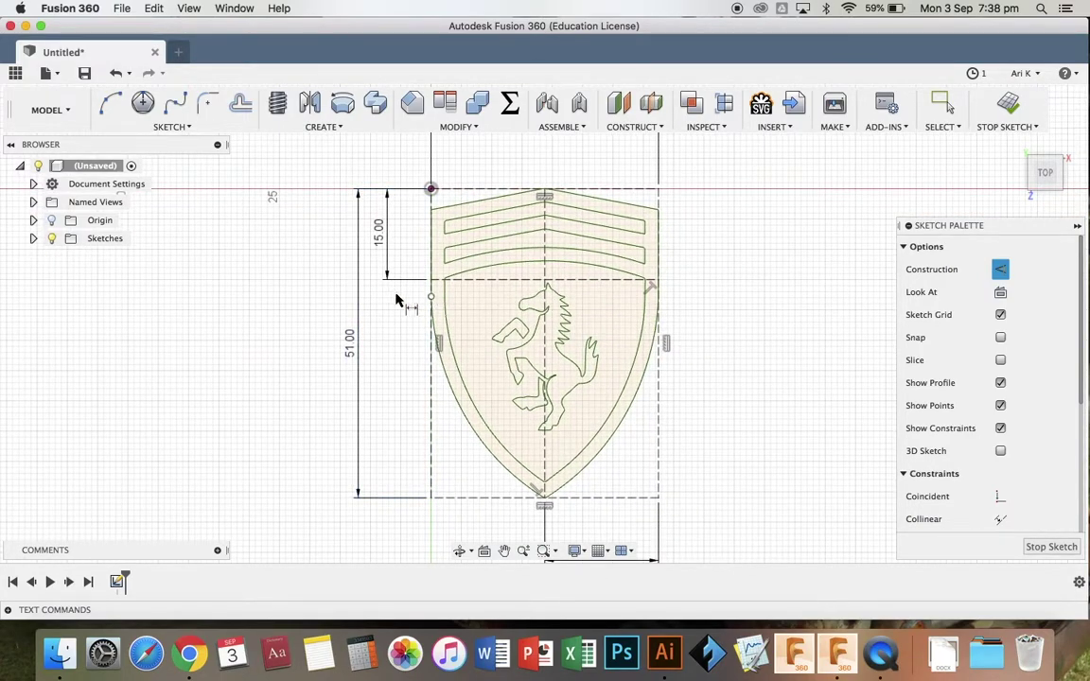
key(Escape)
click(355, 354)
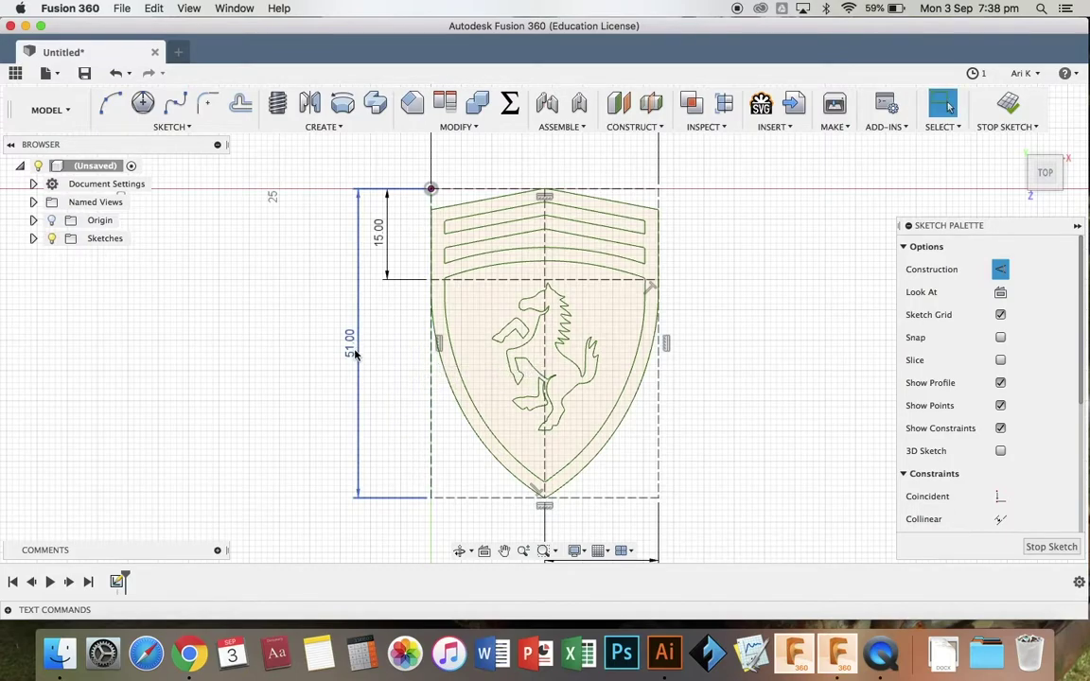
scroll(355, 352, down, 2)
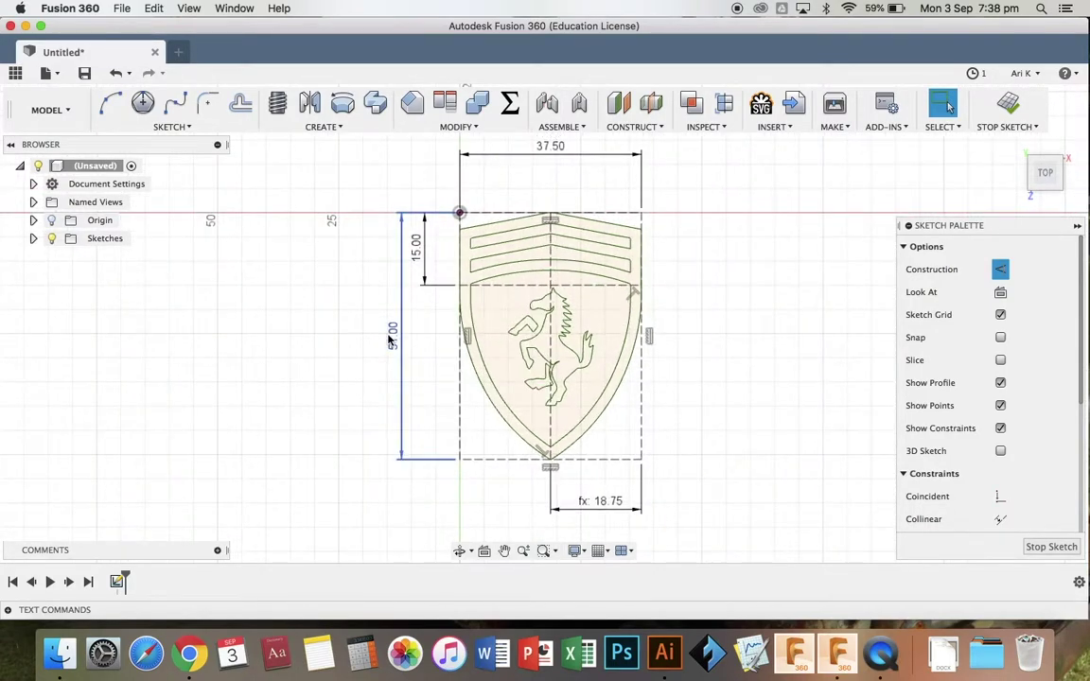
drag(390, 340, 285, 339)
drag(413, 248, 326, 254)
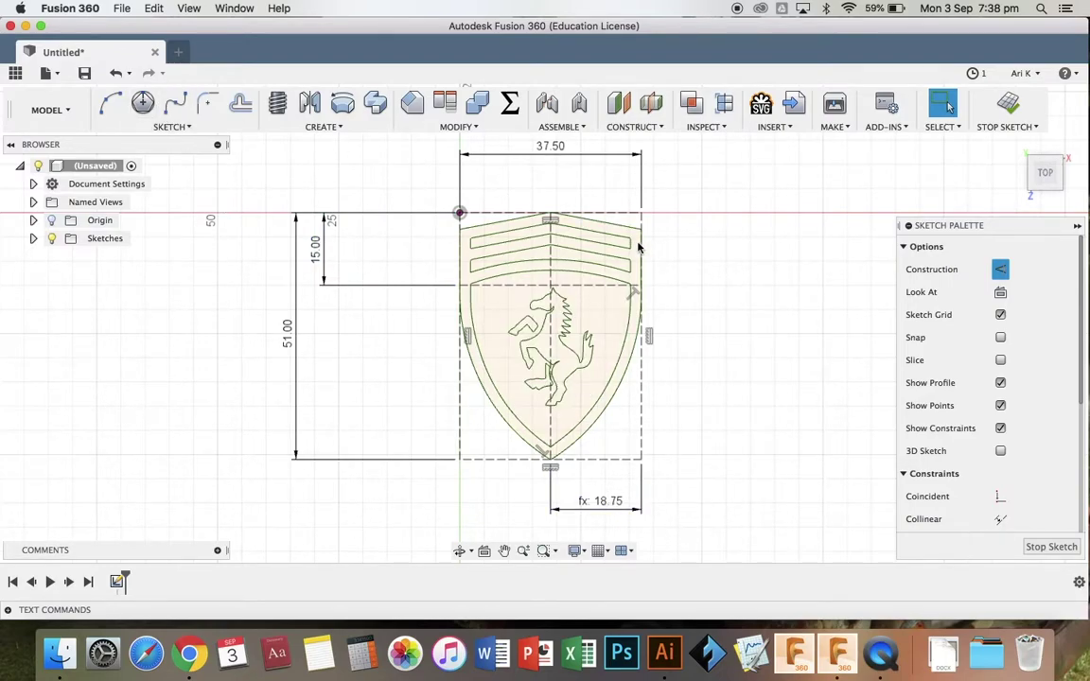
Draw a construction center rectangle left of the logo, 12.5 mm wide and 36 mm high
click(172, 127)
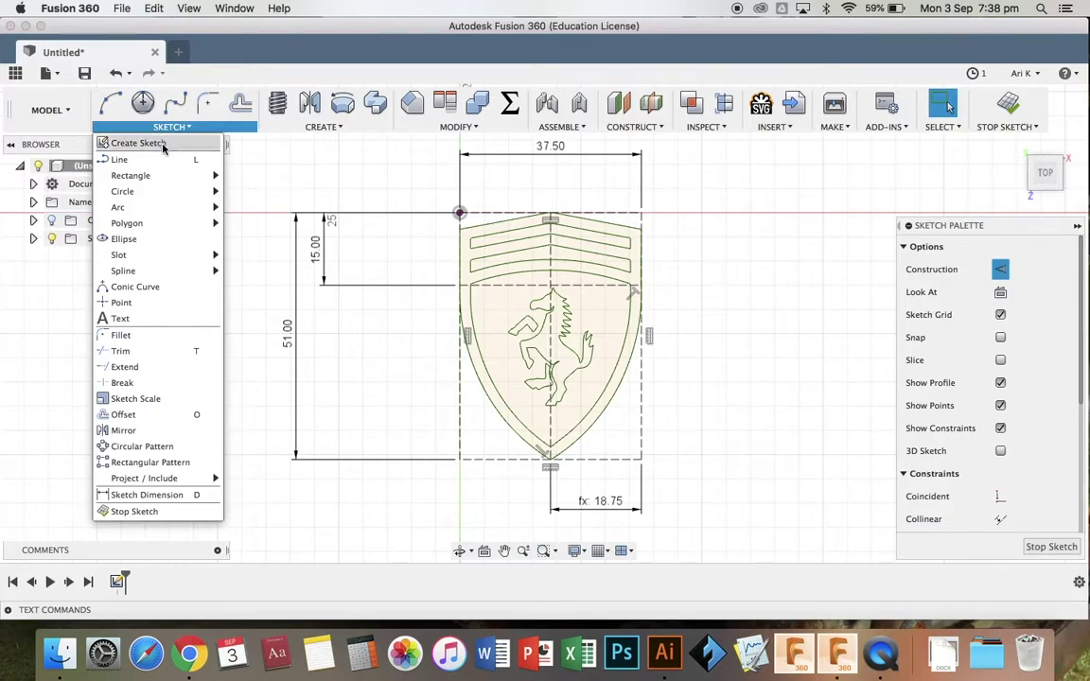
mouse_move(170, 176)
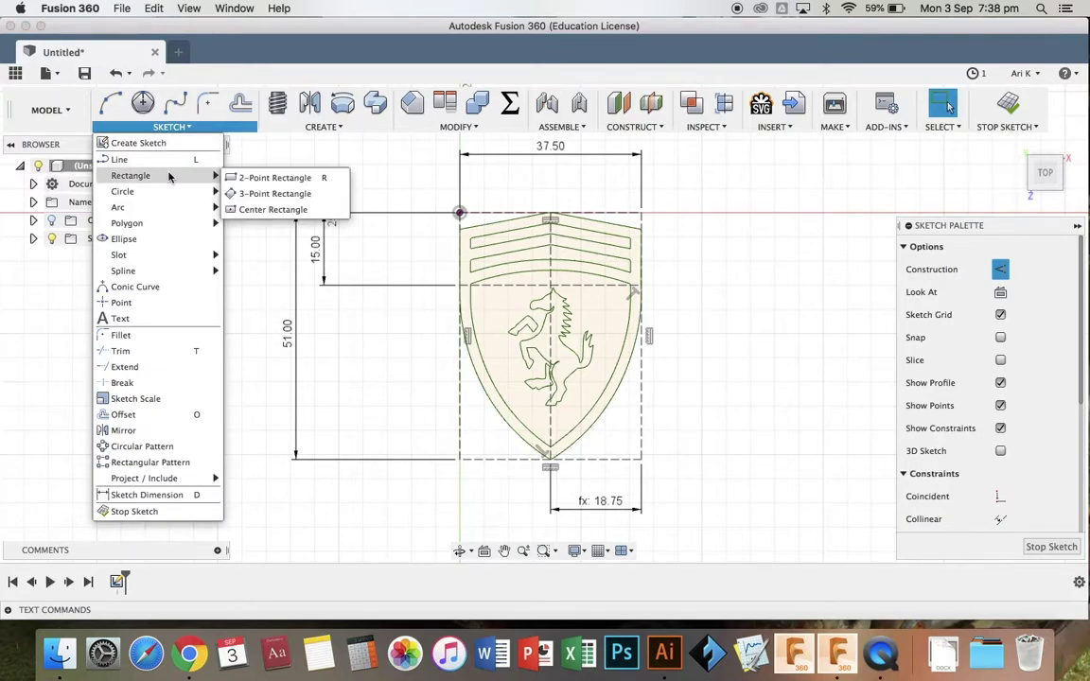
click(234, 213)
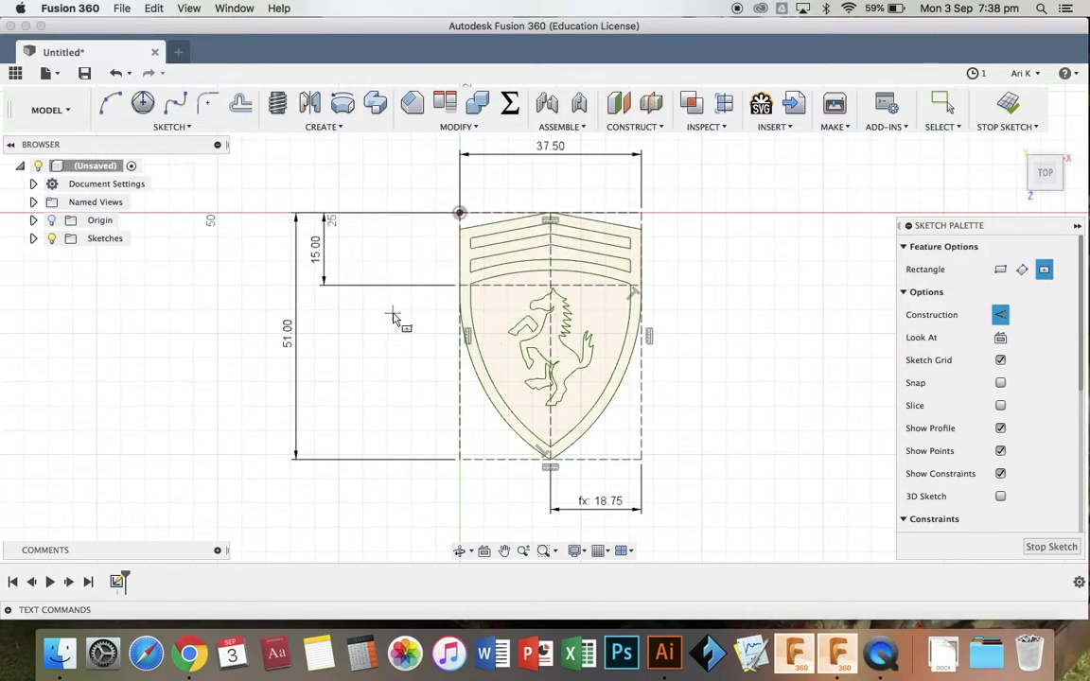
click(393, 314)
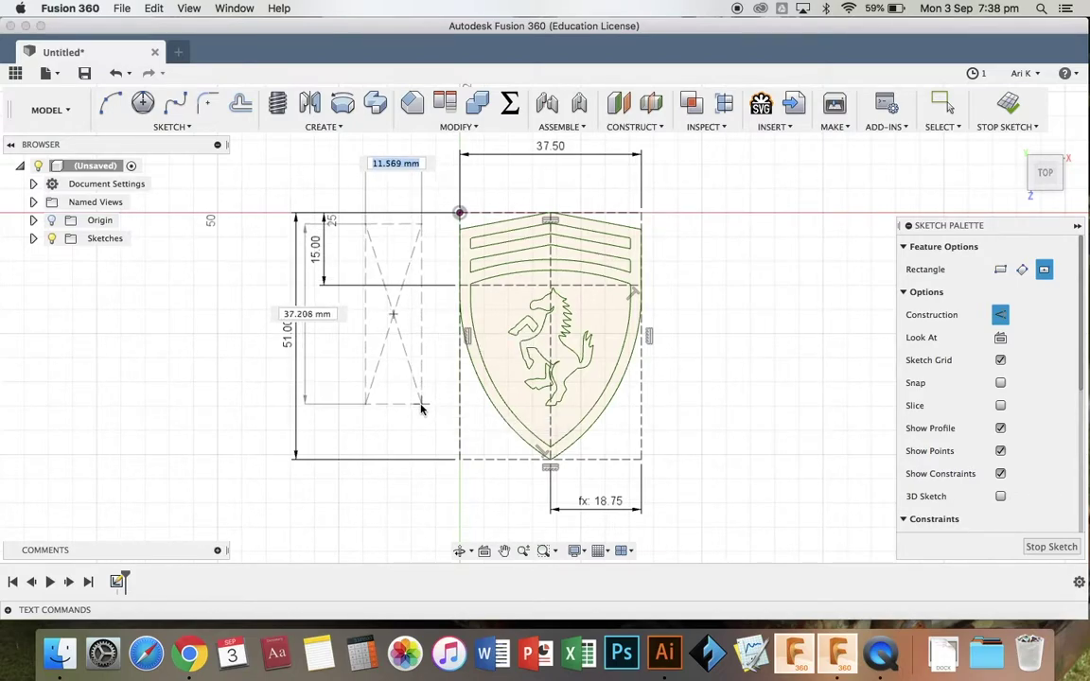
text(12.5)
key(Tab)
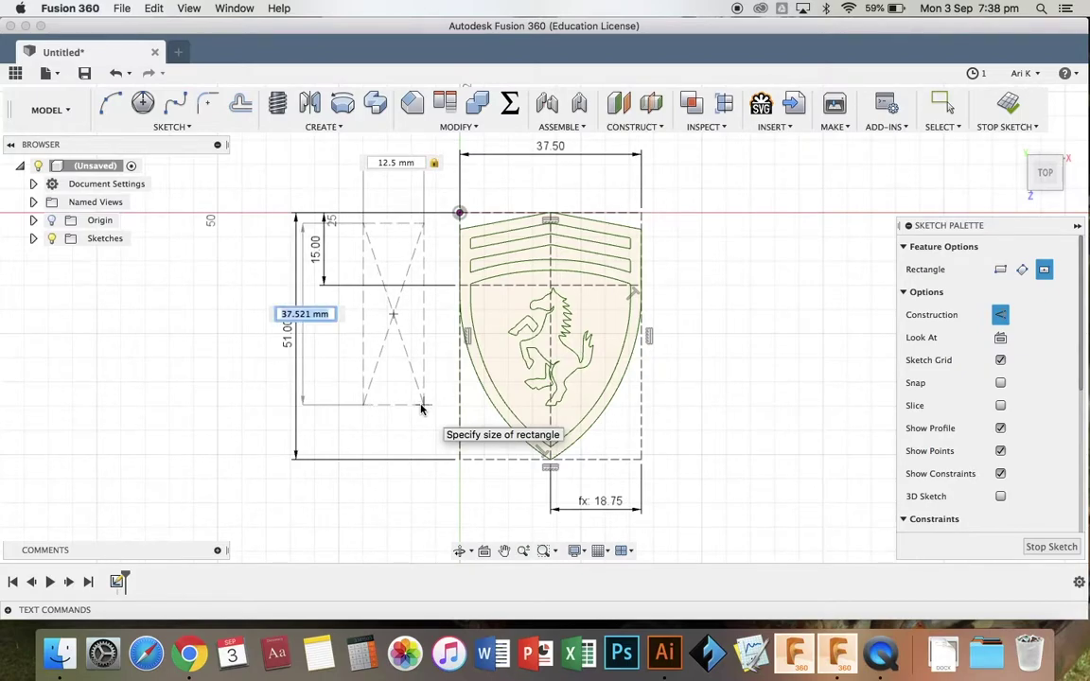
text(36)
key(Tab)
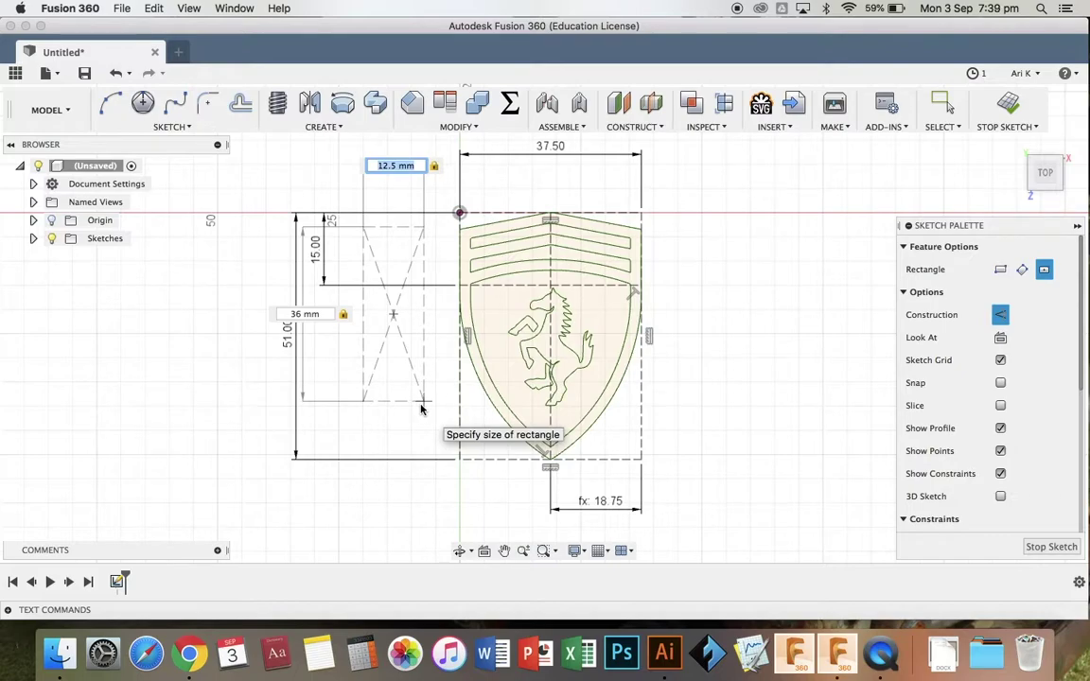
key(Return)
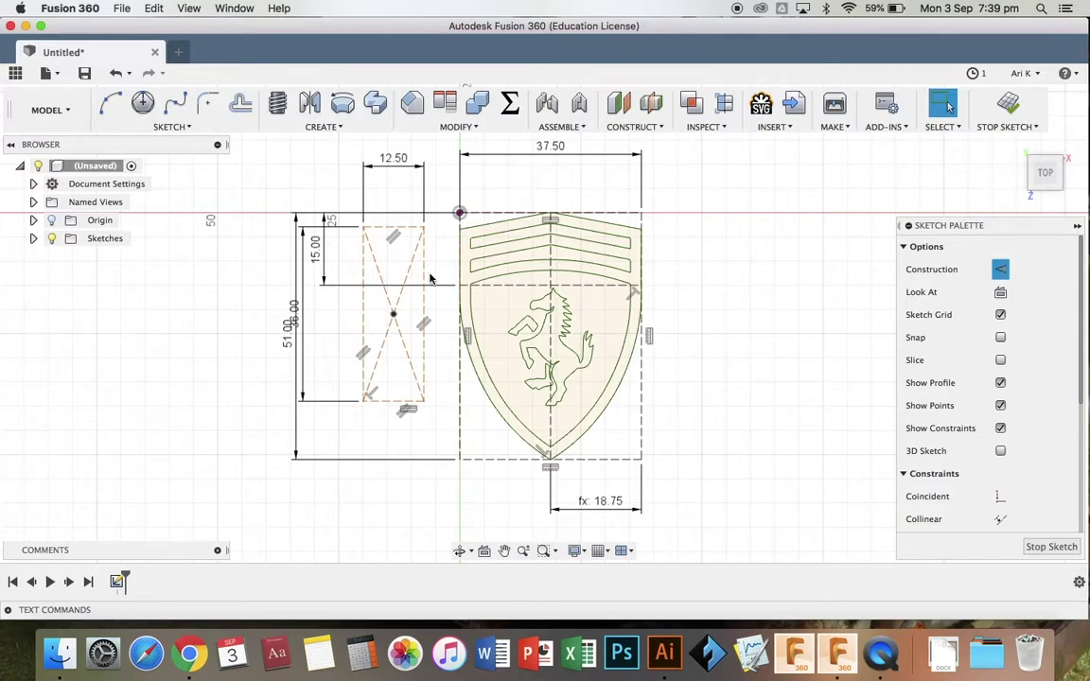
Dimension the small rectangle's upper edge 12.5 mm above the horizontal construction line
key(d)
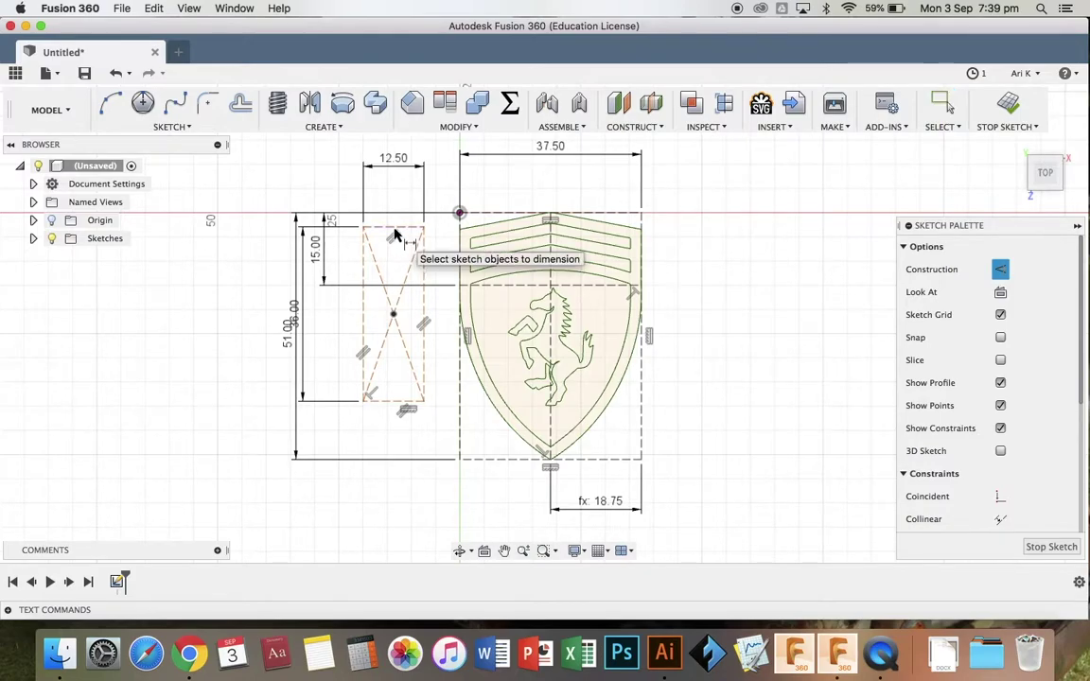
click(395, 228)
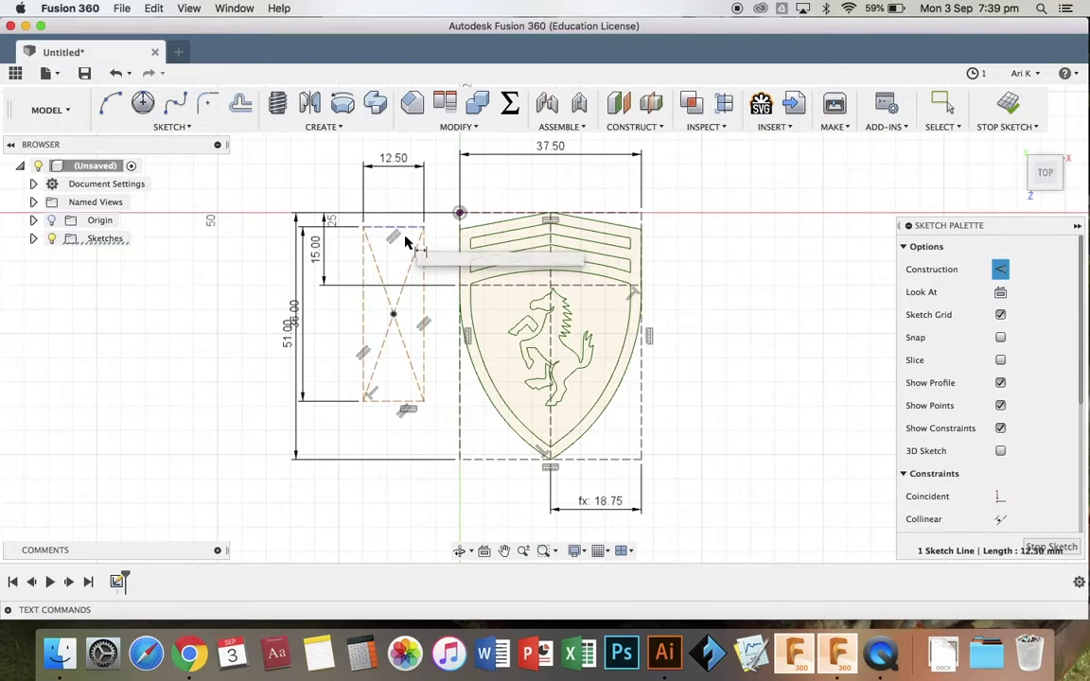
click(480, 286)
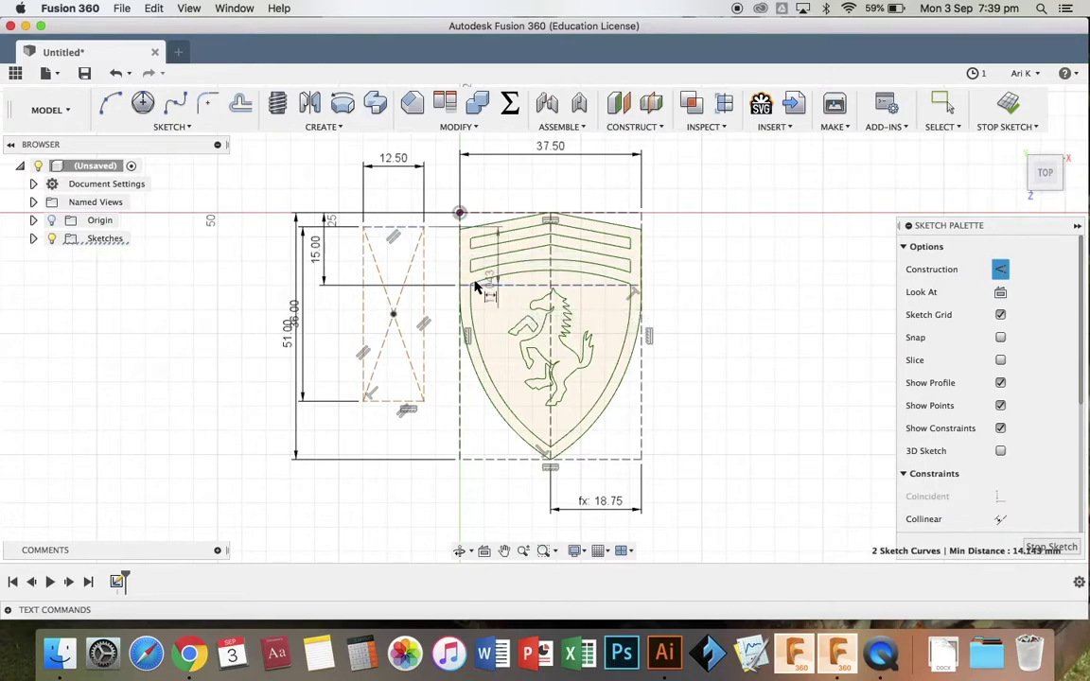
click(451, 257)
text(12.5)
key(Return)
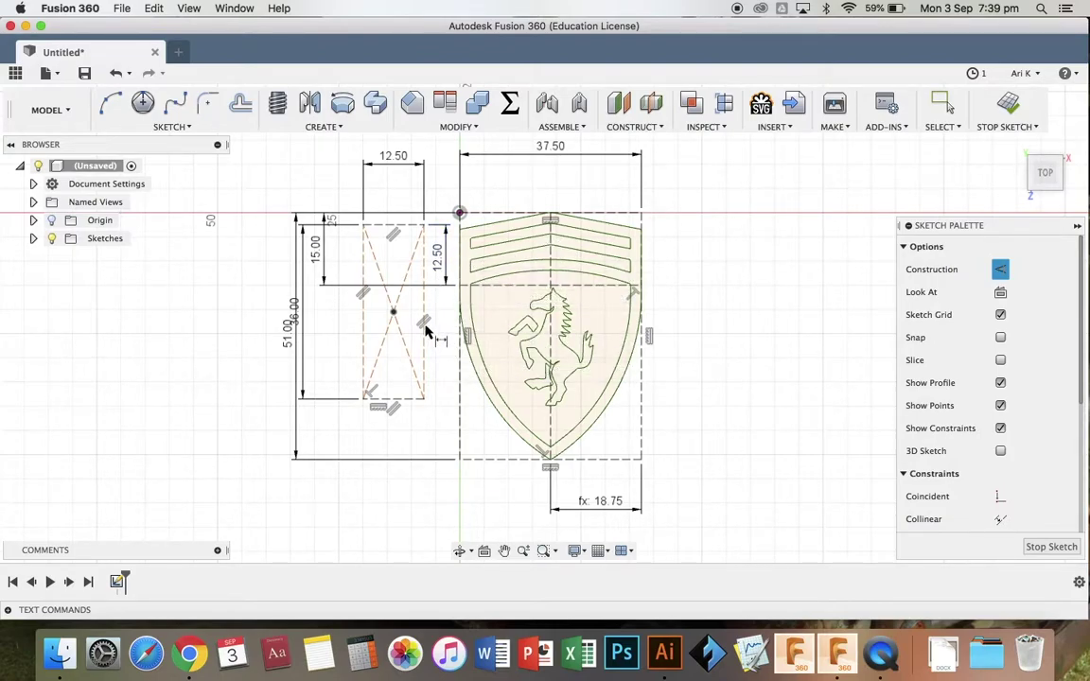
key(Escape)
Apply a Coincident constraint between the small rectangle's centre point and the vertical construction centre line of the logo
scroll(971, 419, down, 5)
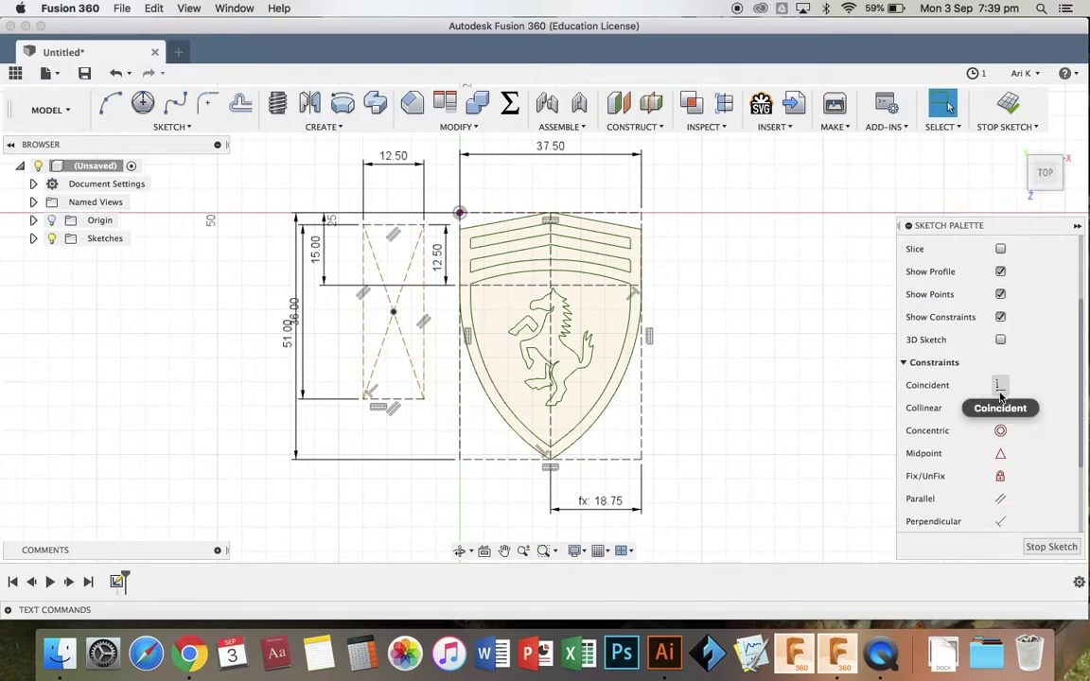
click(1001, 387)
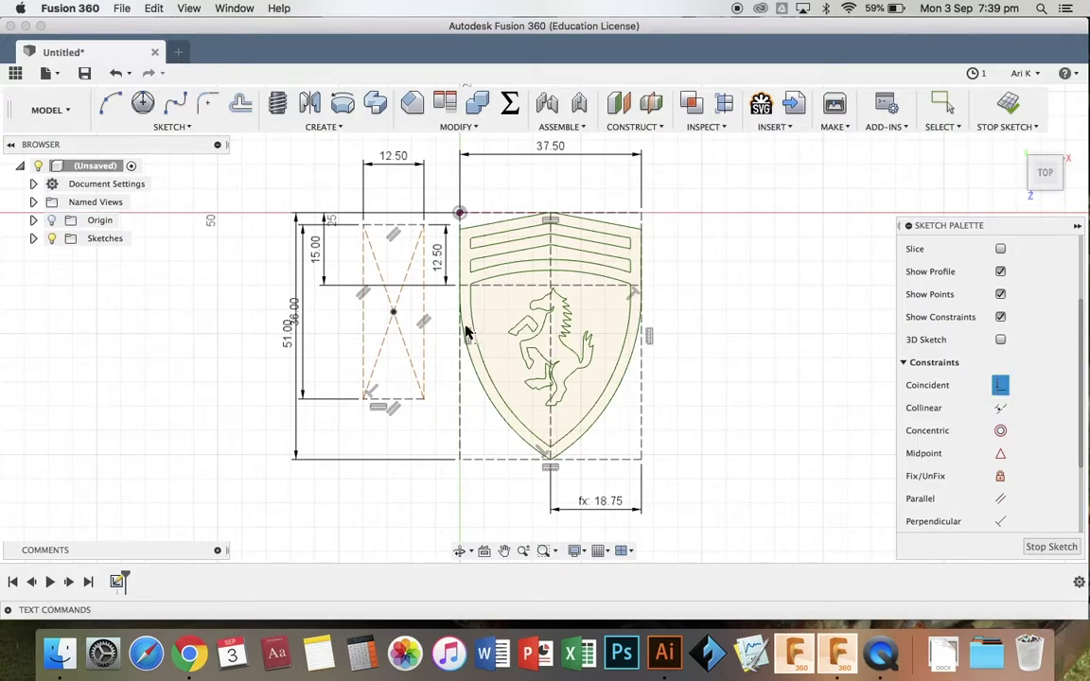
click(394, 314)
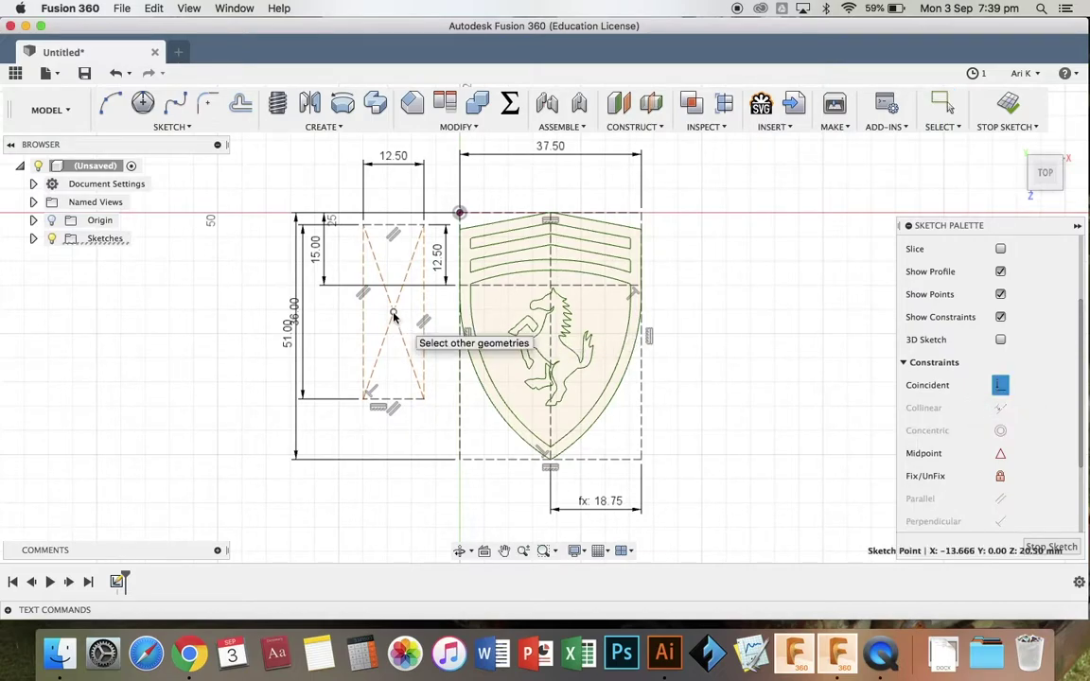
click(552, 326)
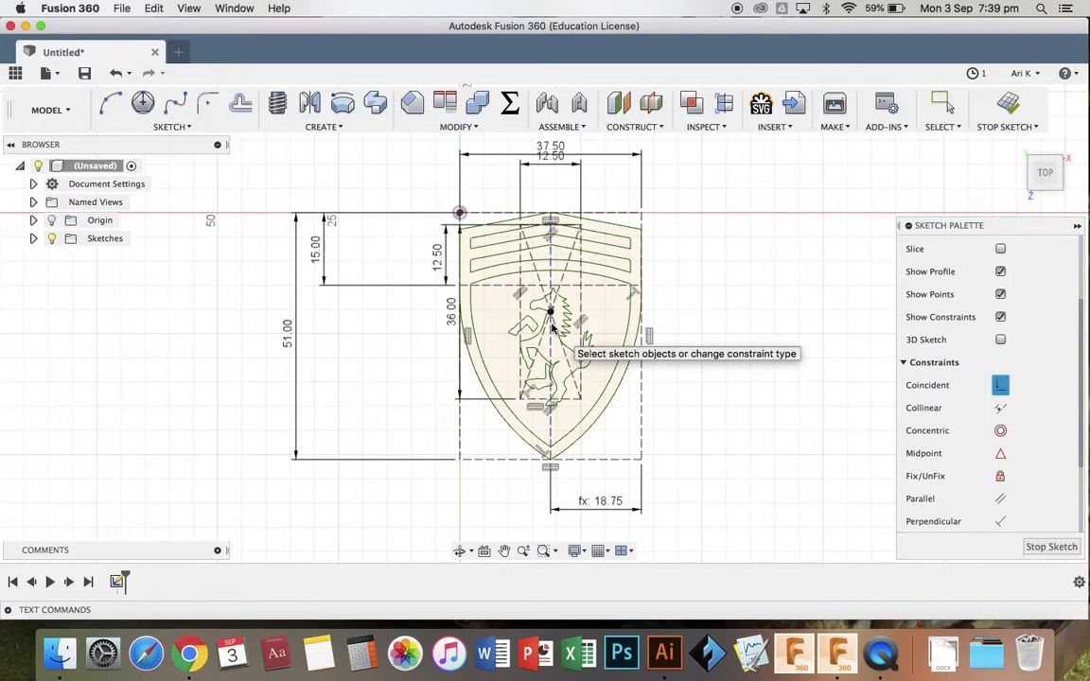
scroll(615, 328, up, 2)
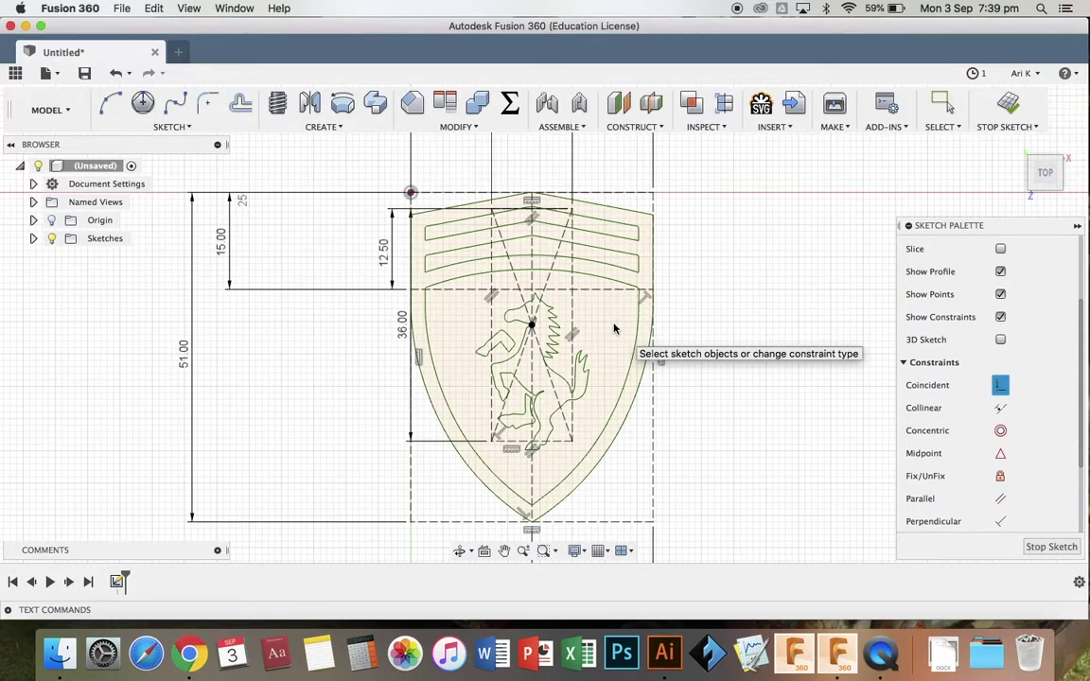
click(533, 324)
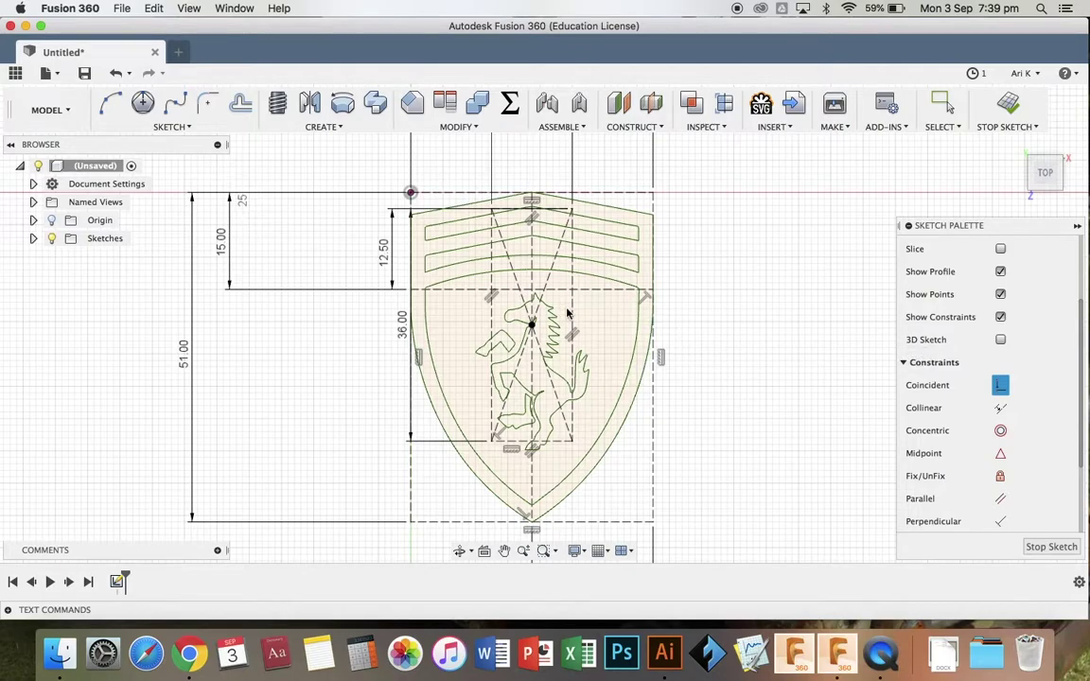
key(Escape)
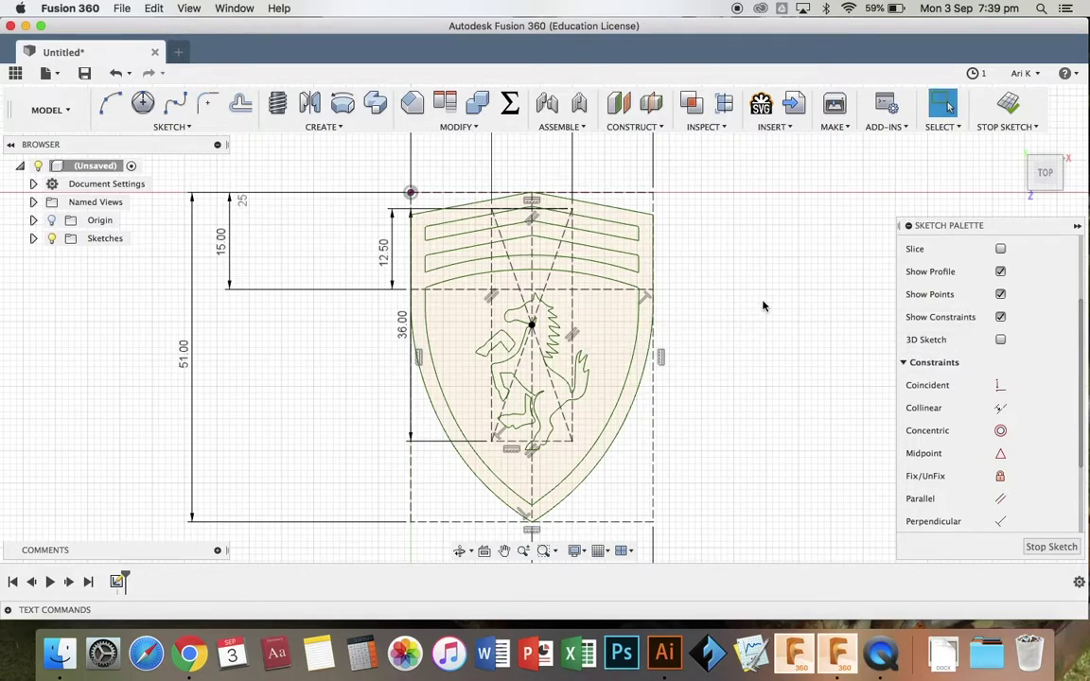
Convert the horizontal construction line across the logo into a normal sketch line
scroll(763, 306, down, 2)
scroll(632, 272, up, 2)
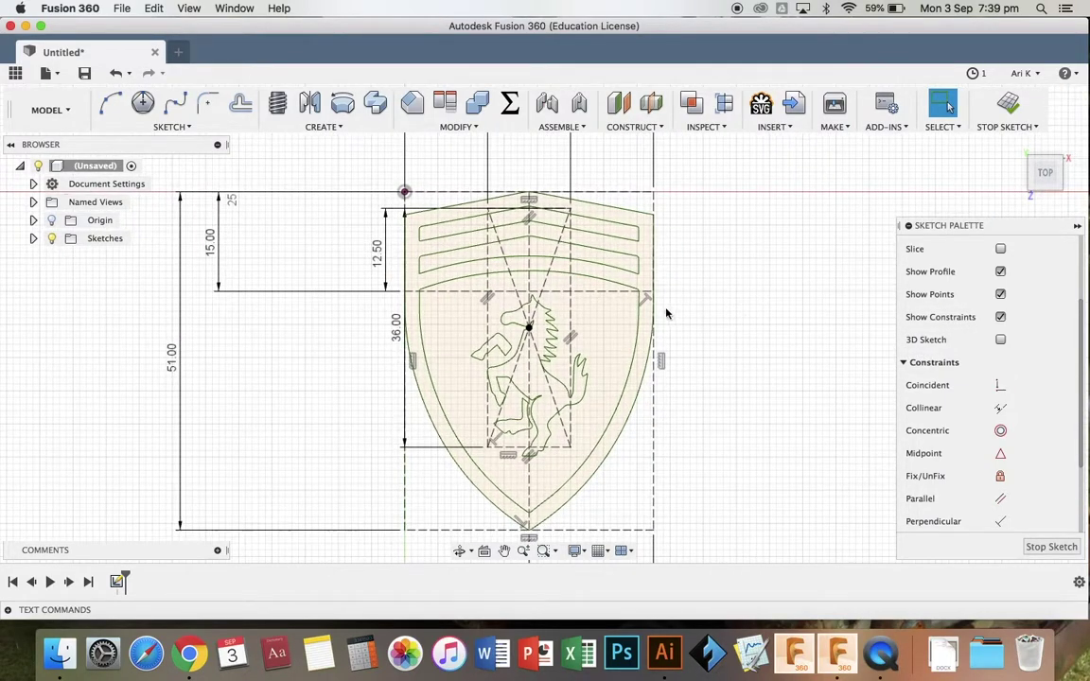
click(596, 294)
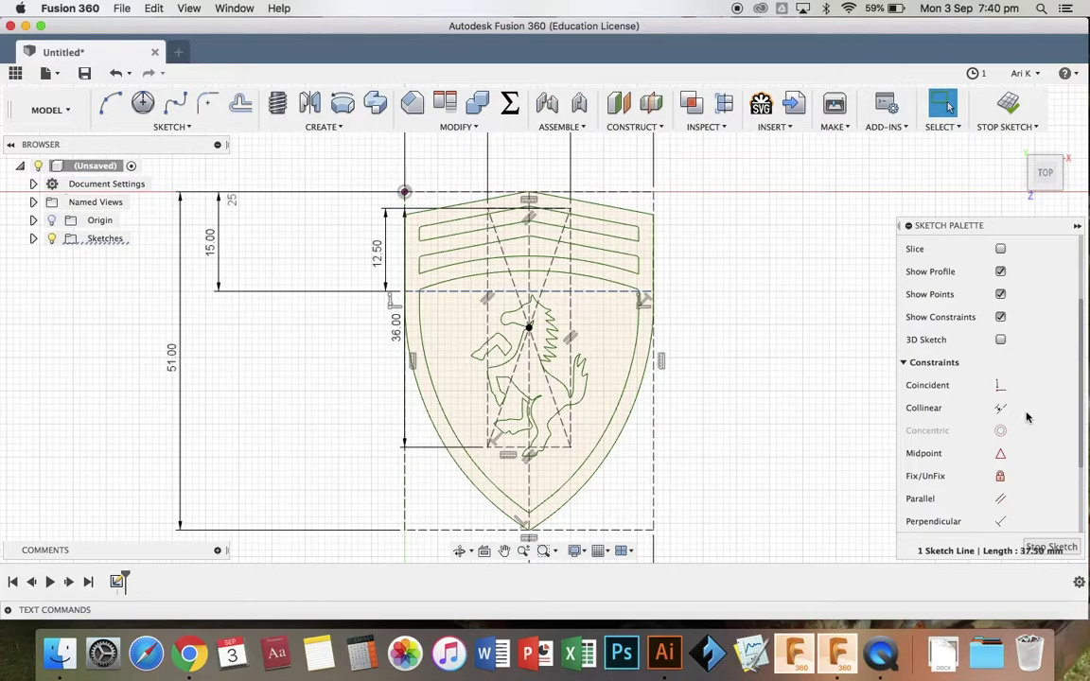
scroll(984, 355, up, 5)
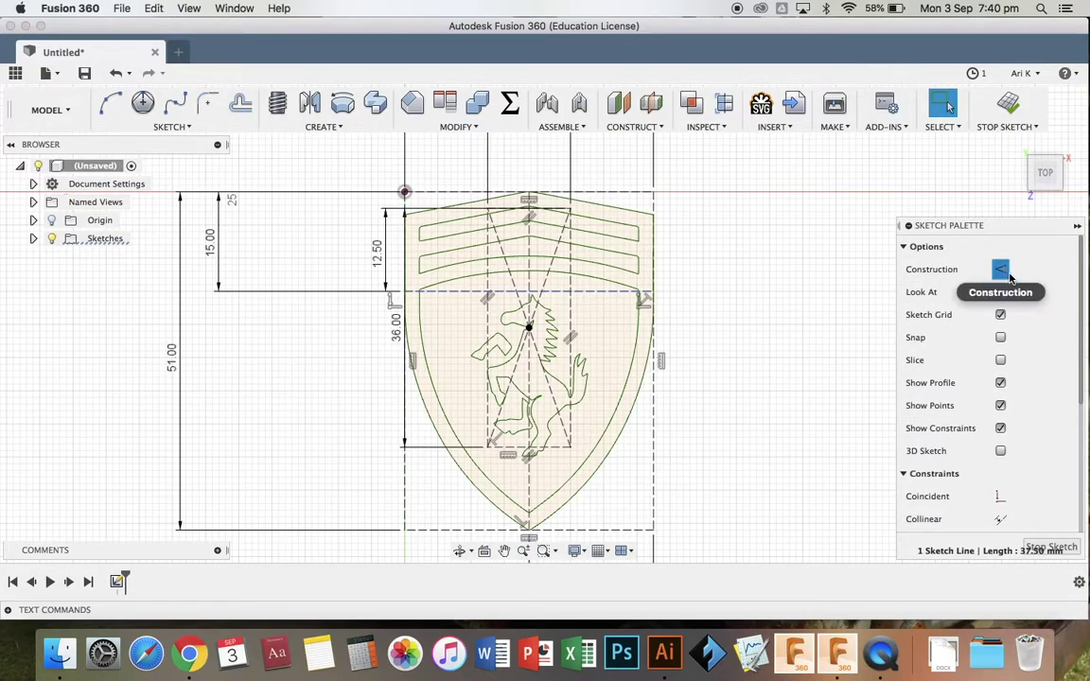
click(731, 284)
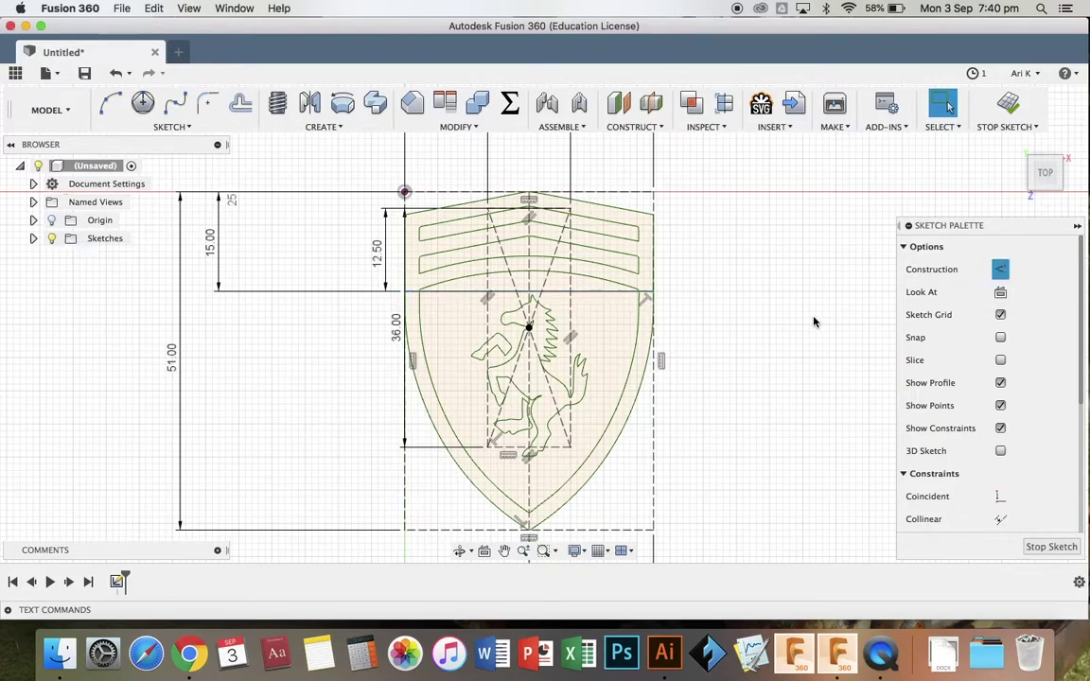
Spread out the overlapping dimensions by moving the vertical 12.5 mm and 36 mm ones farther left and the 37.5 mm width higher
scroll(747, 284, up, 2)
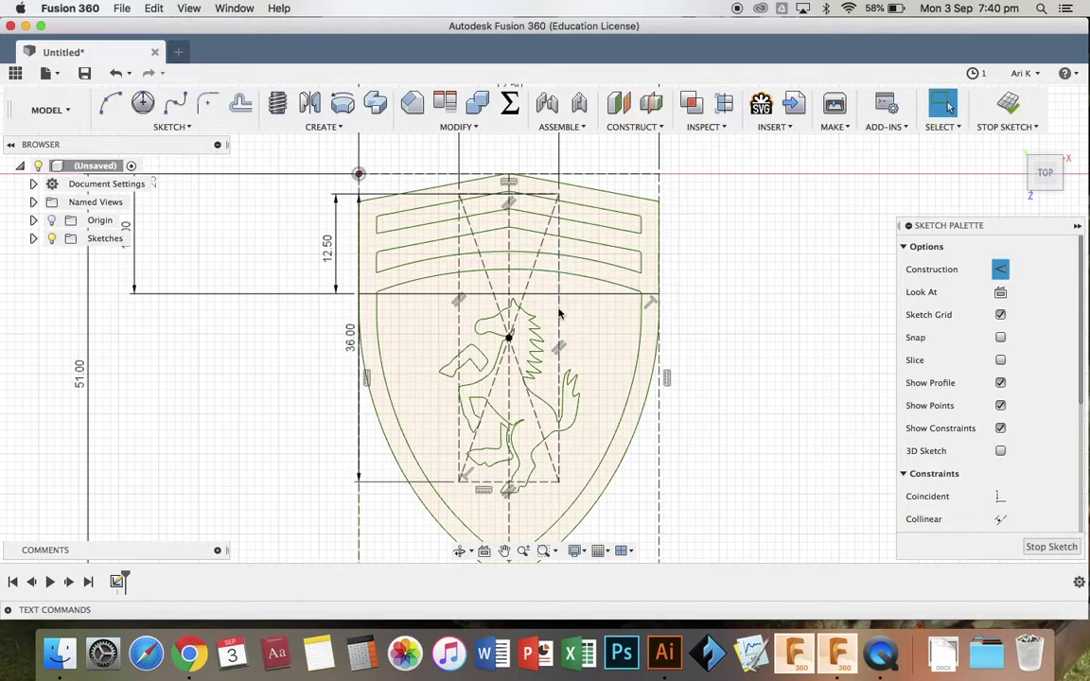
scroll(694, 317, down, 3)
scroll(693, 317, down, 3)
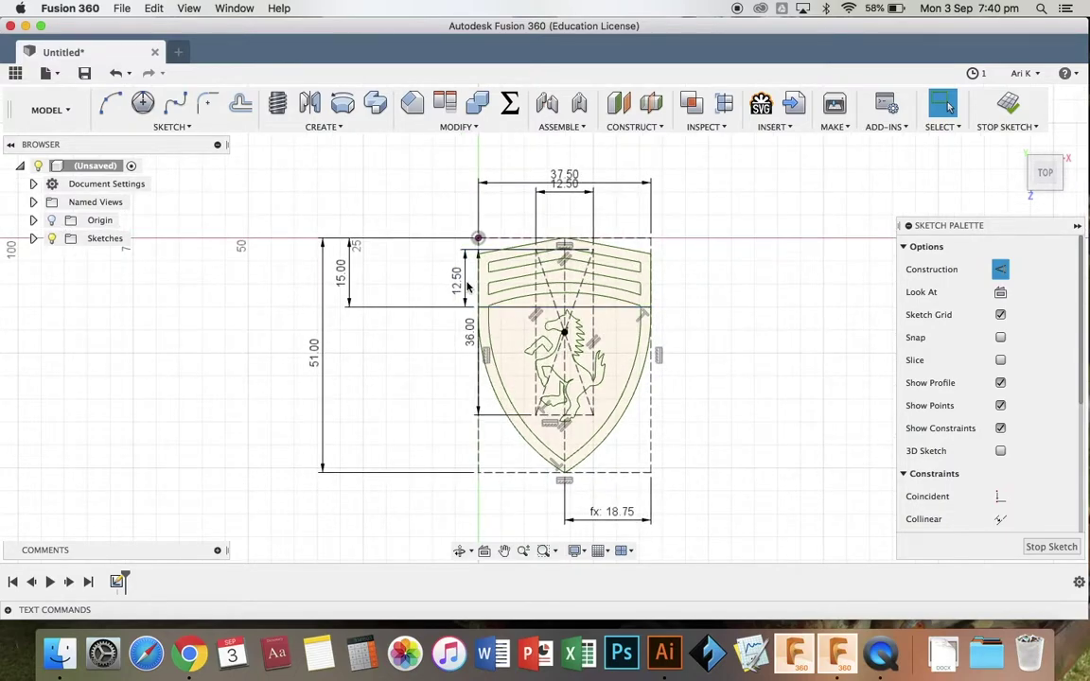
drag(468, 287, 389, 282)
drag(472, 341, 410, 341)
drag(567, 176, 570, 148)
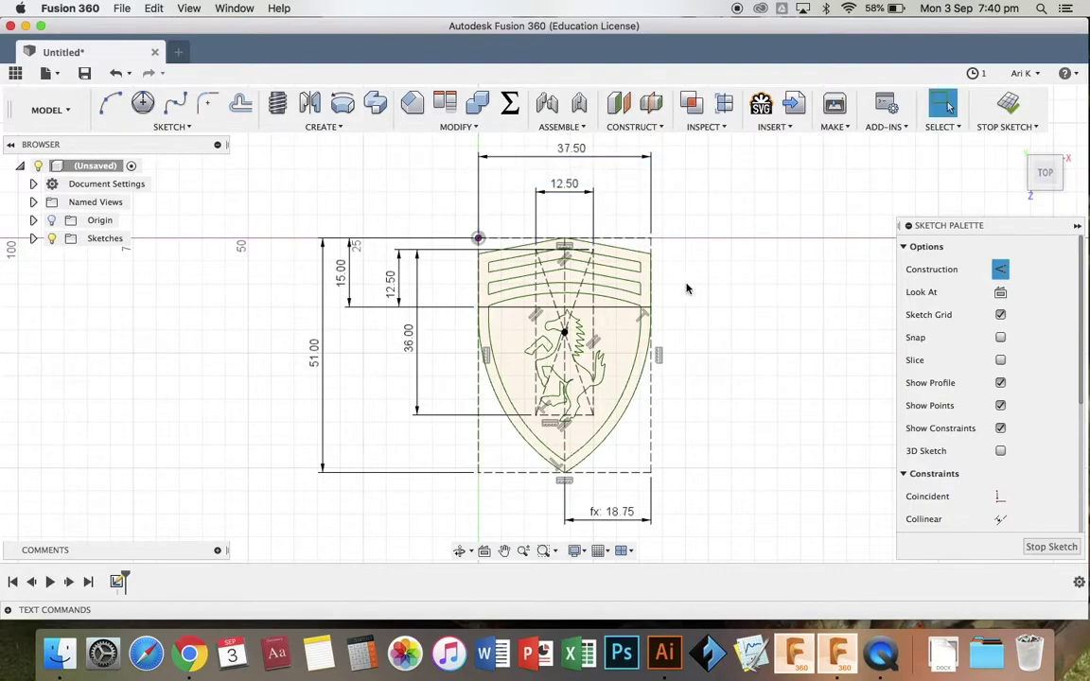
scroll(688, 288, down, 2)
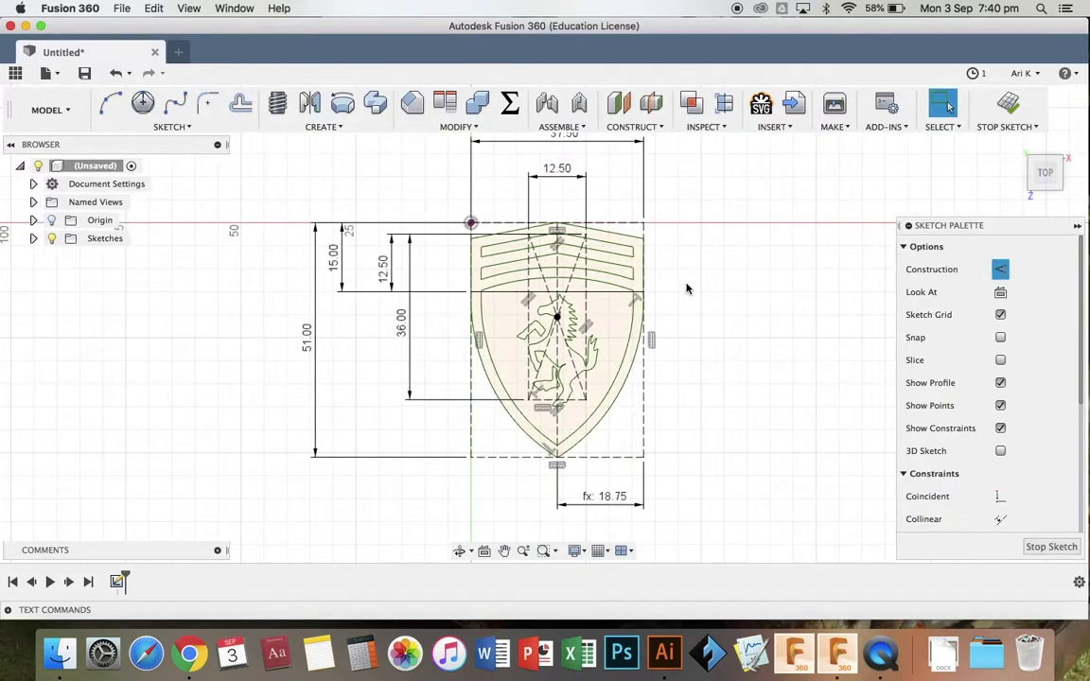
Finish editing the logo sketch
click(1035, 551)
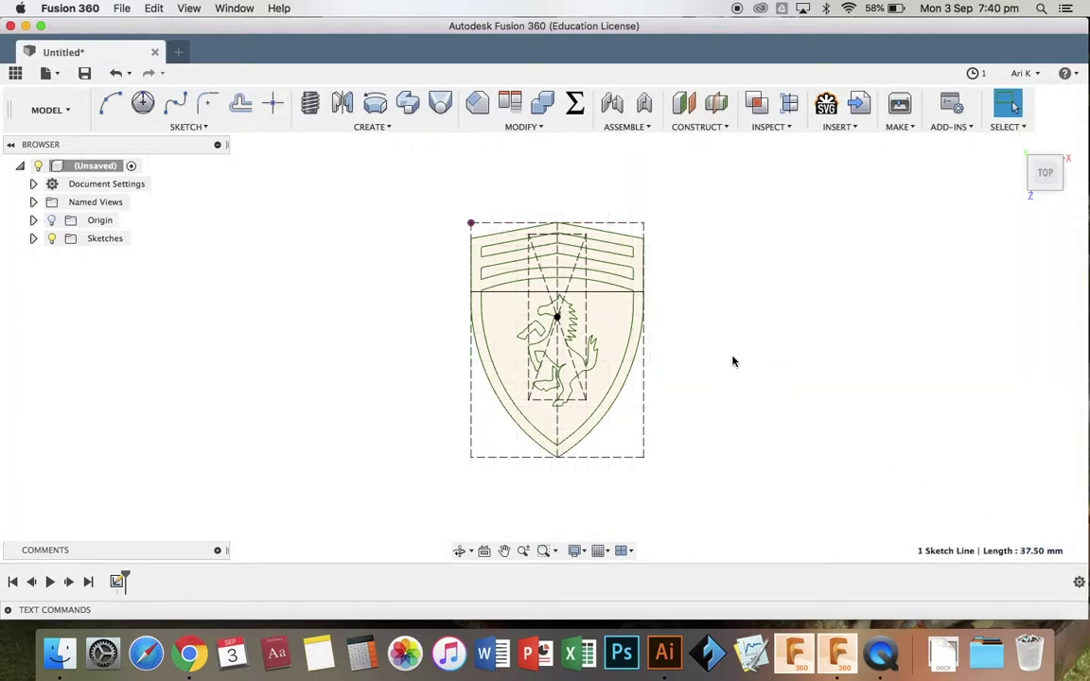
mouse_move(1041, 172)
mouse_down()
mouse_move(1019, 157)
mouse_move(935, 159)
mouse_up()
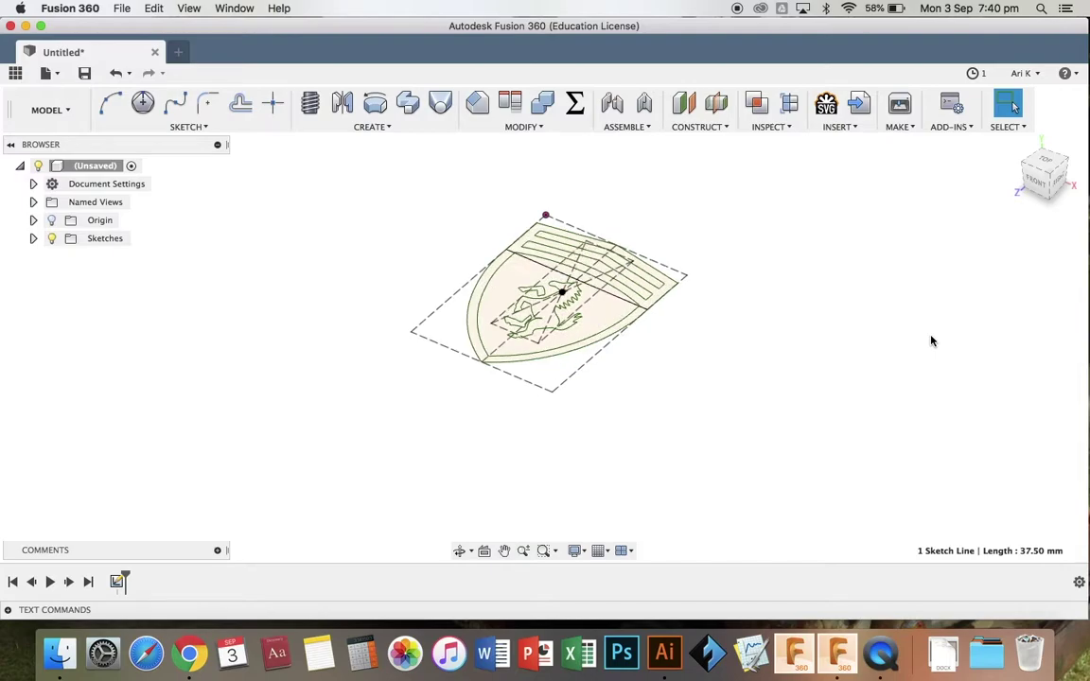
scroll(931, 341, up, 3)
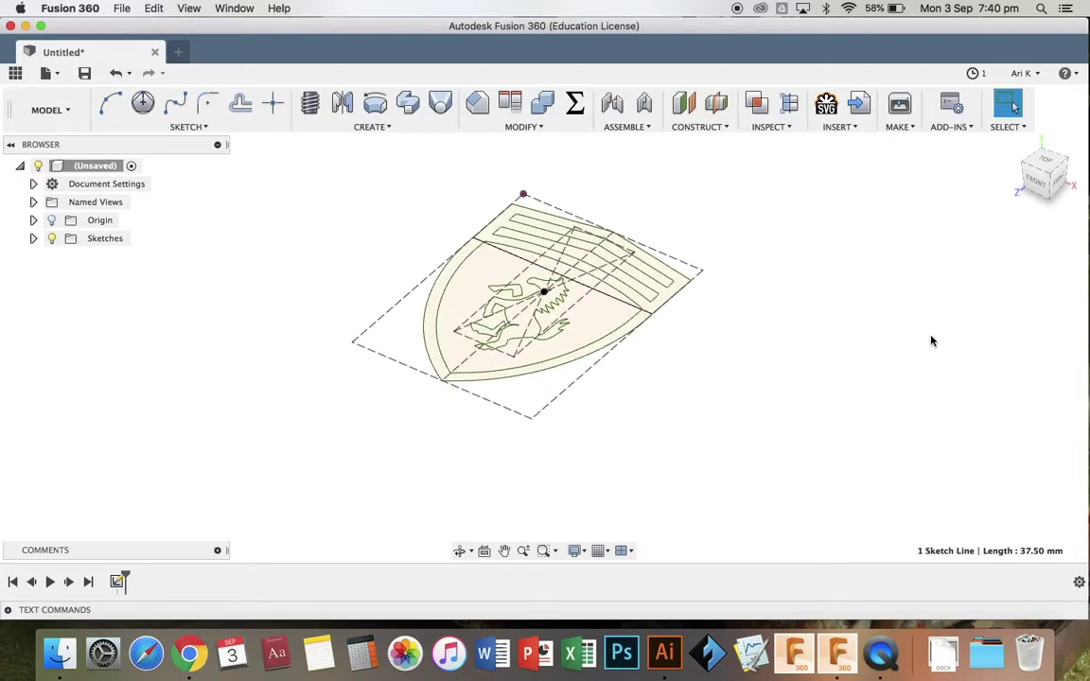
Extrude the shield's lower curved border and the three horse profiles by -3 mm as new bodies
click(378, 132)
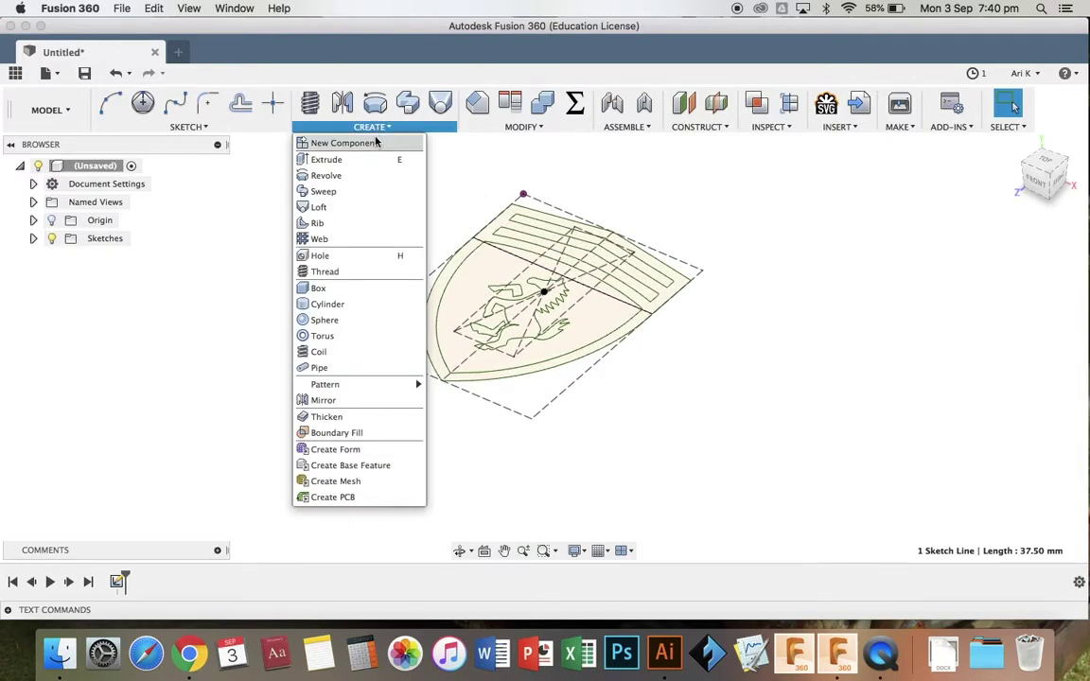
click(368, 162)
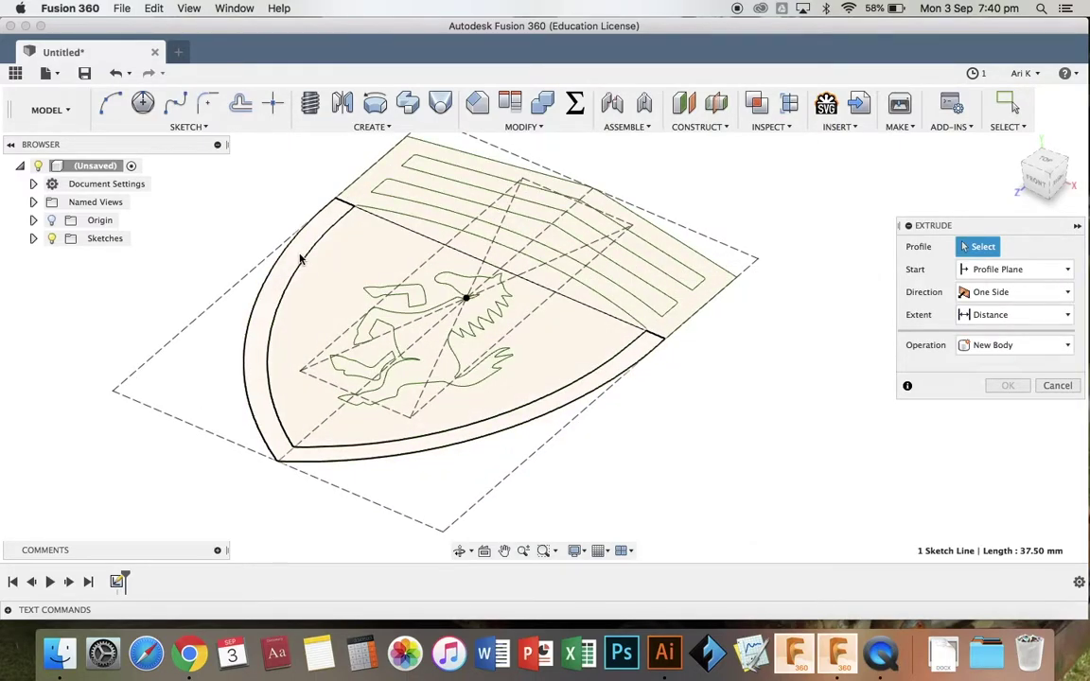
click(301, 260)
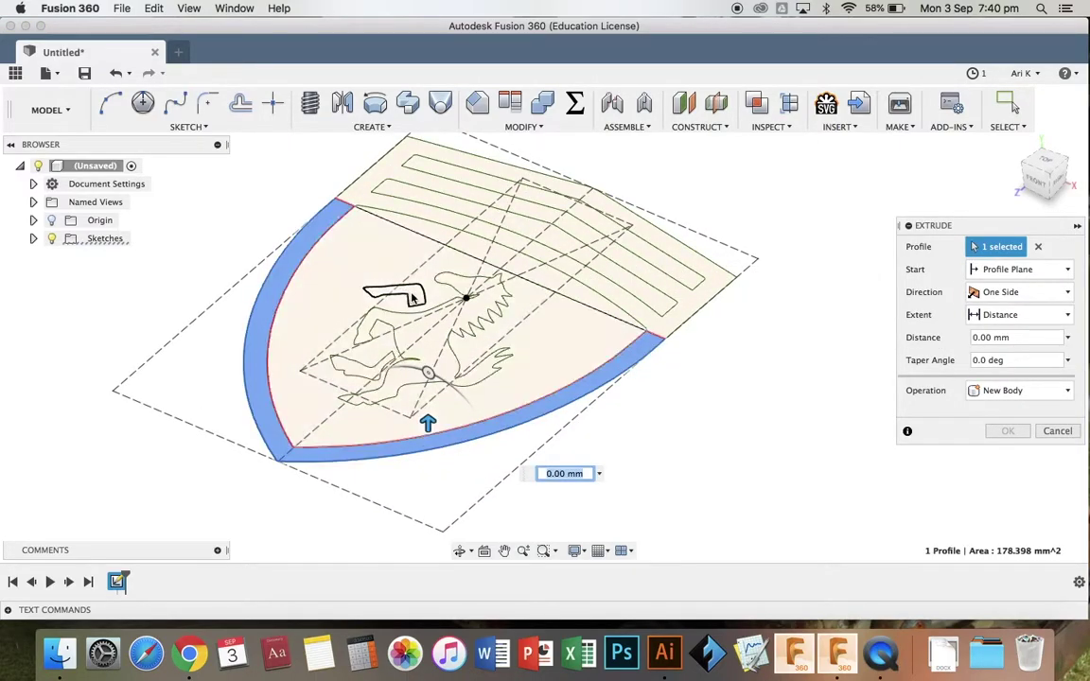
click(397, 296)
click(417, 329)
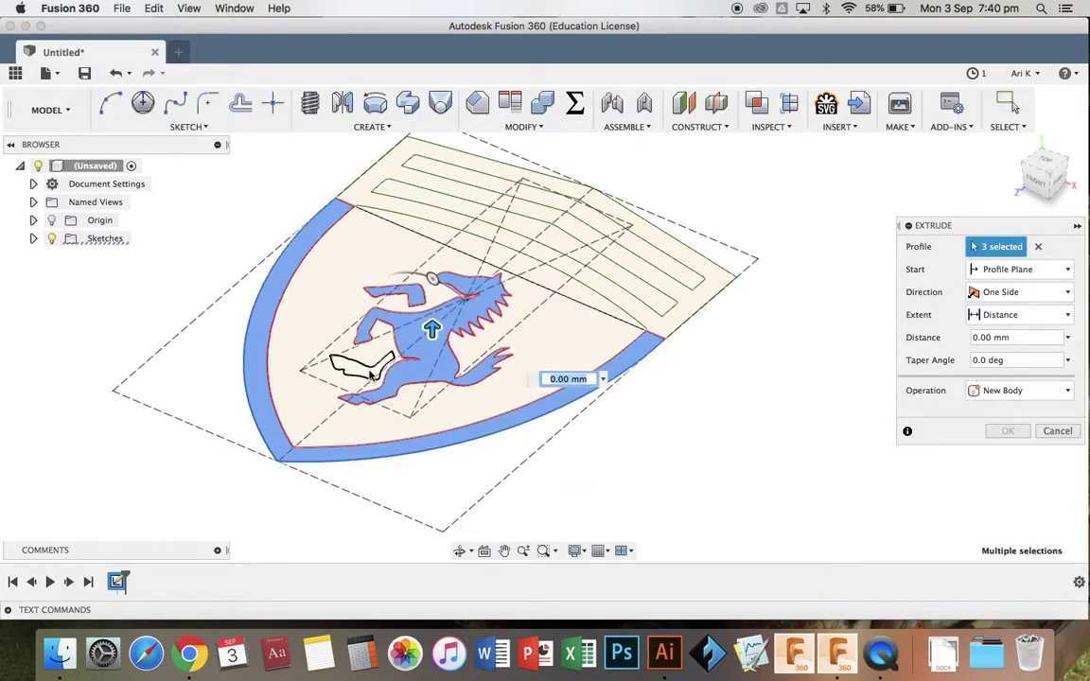
click(354, 361)
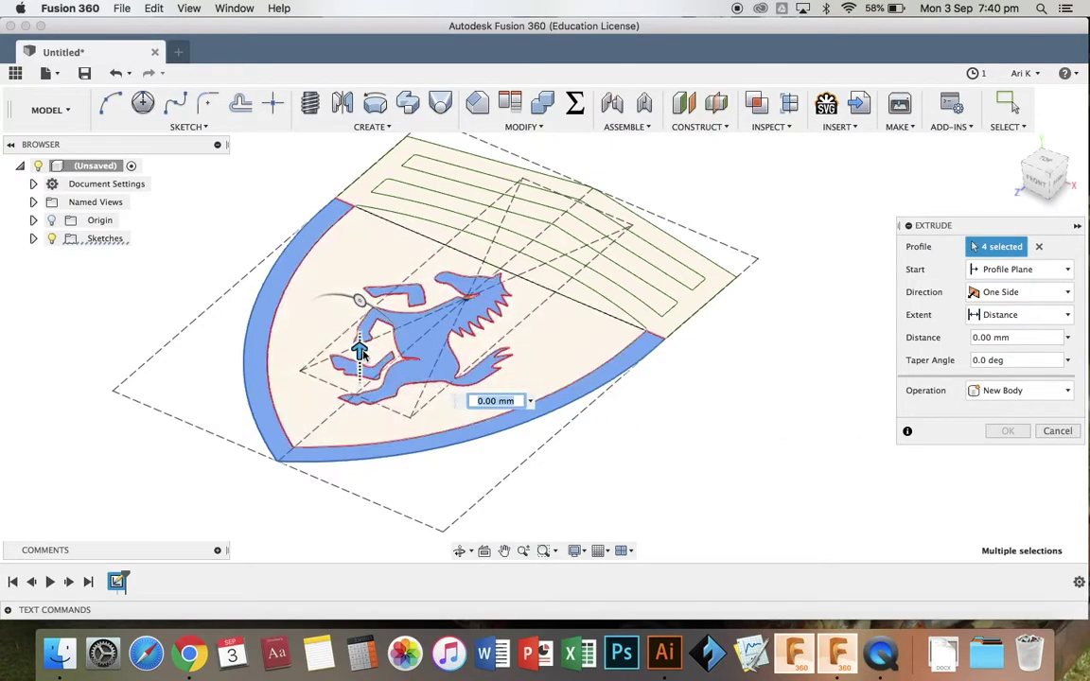
drag(361, 350, 368, 394)
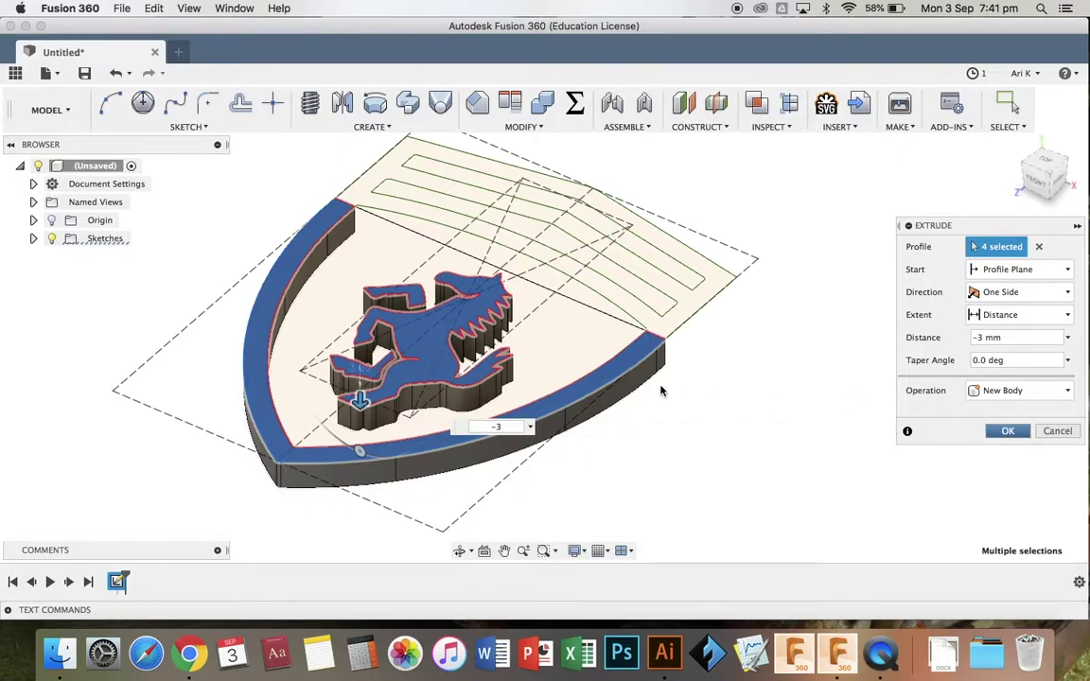
key(Return)
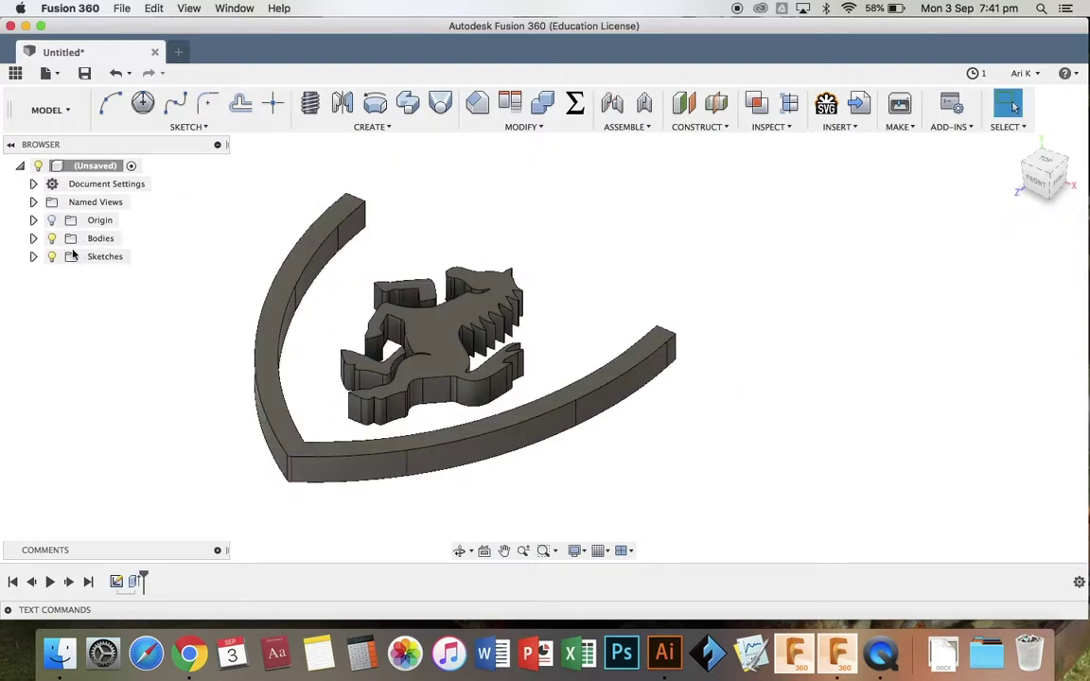
Make Sketch1 visible again in the model
click(33, 256)
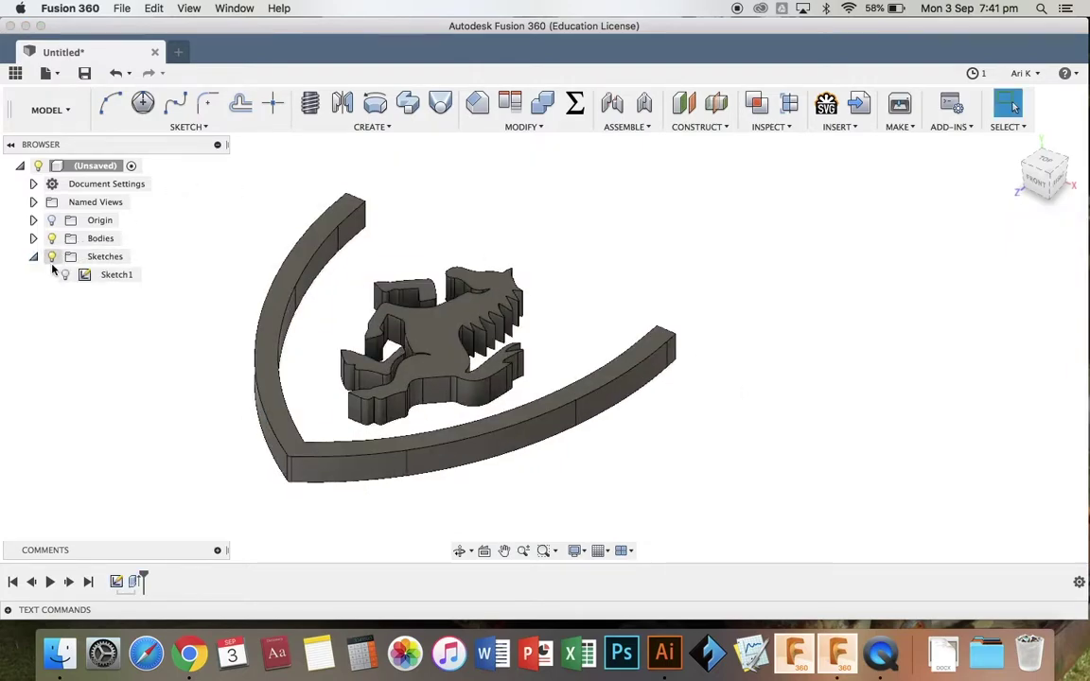
click(65, 274)
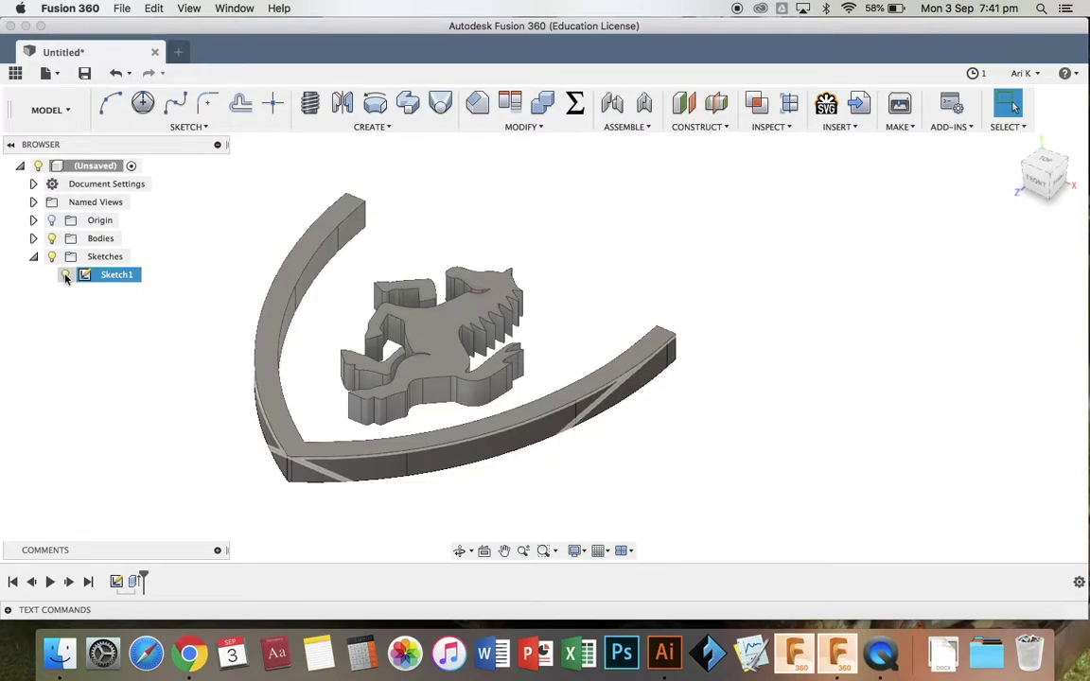
click(65, 274)
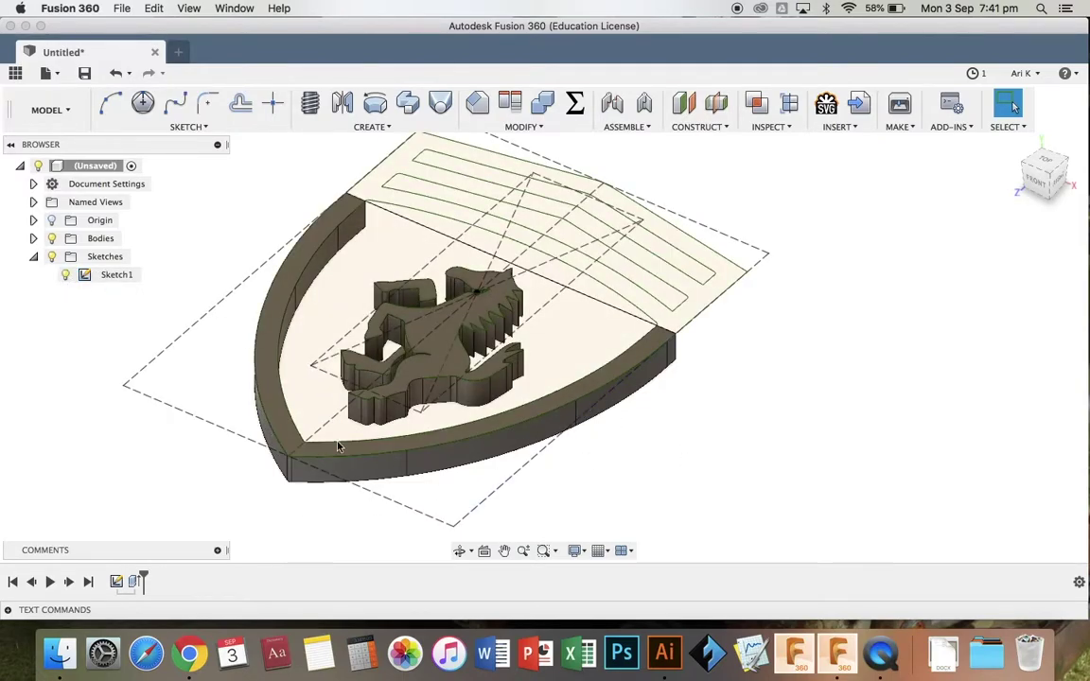
Extrude the shield background profile around the horse by -3 mm as a new body
click(371, 127)
click(368, 159)
click(361, 260)
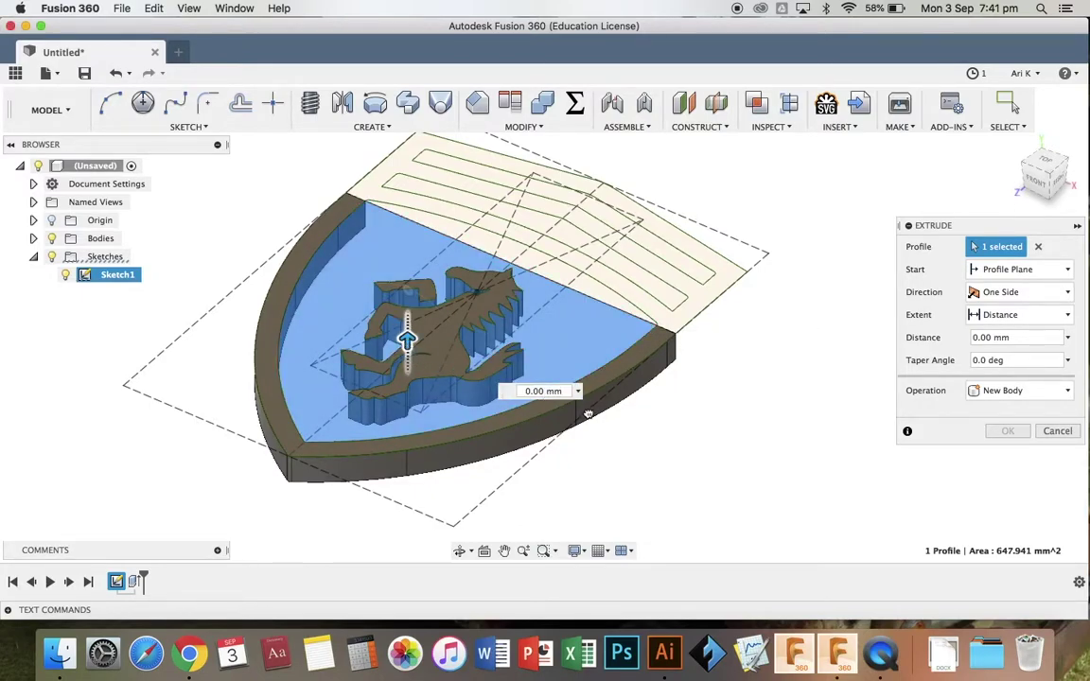
drag(587, 414, 587, 415)
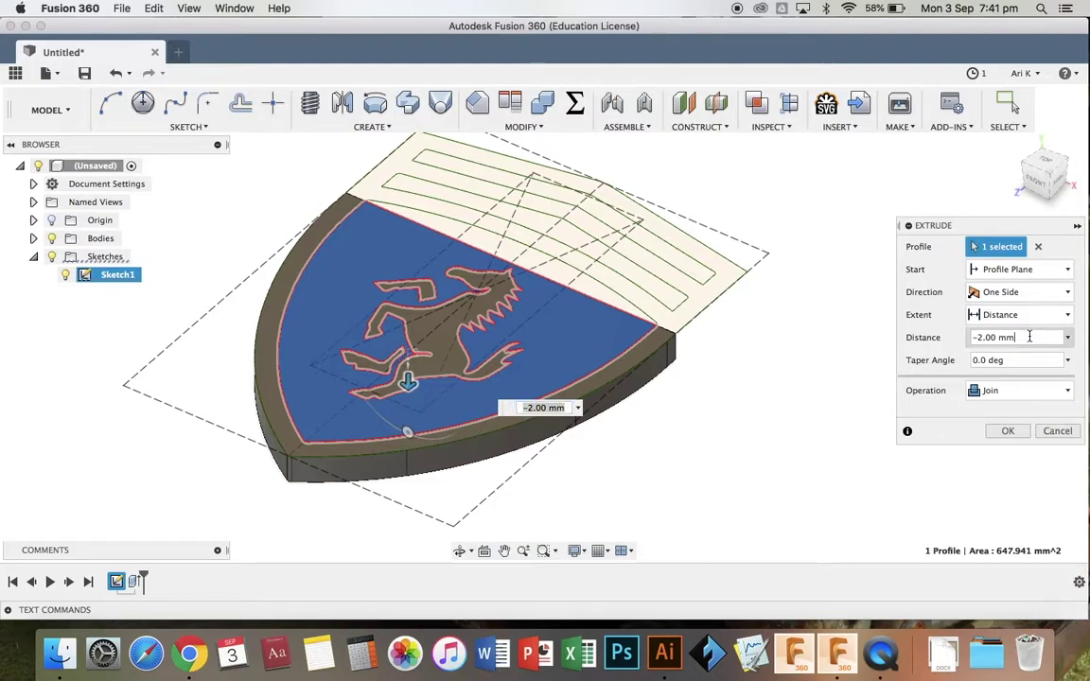
click(1030, 339)
text(-3)
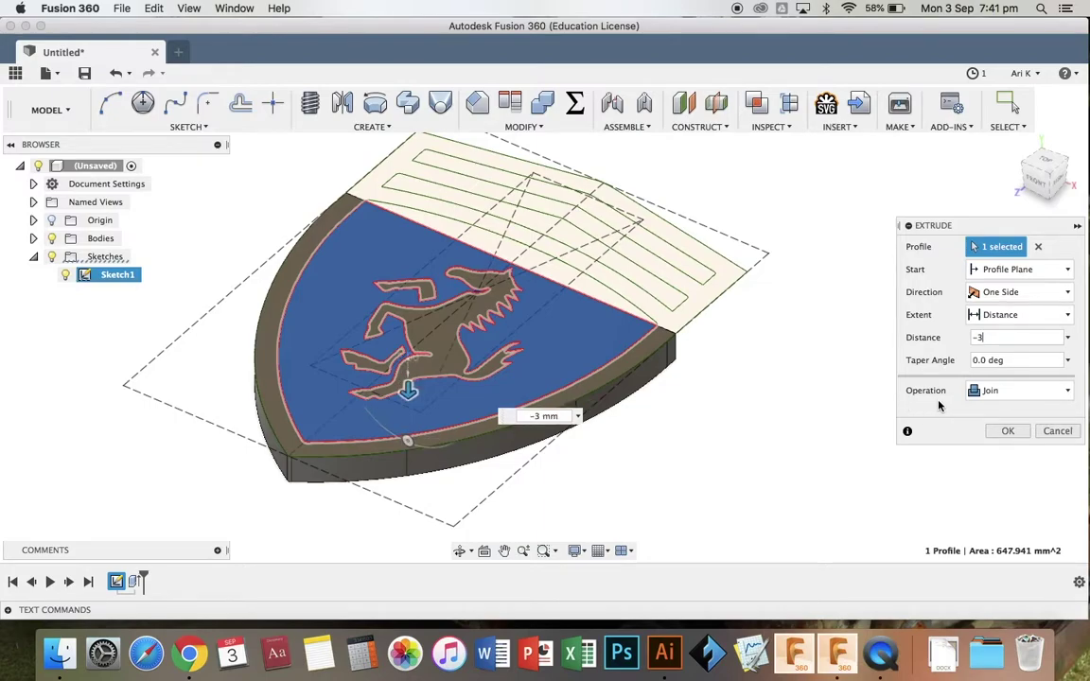
click(986, 394)
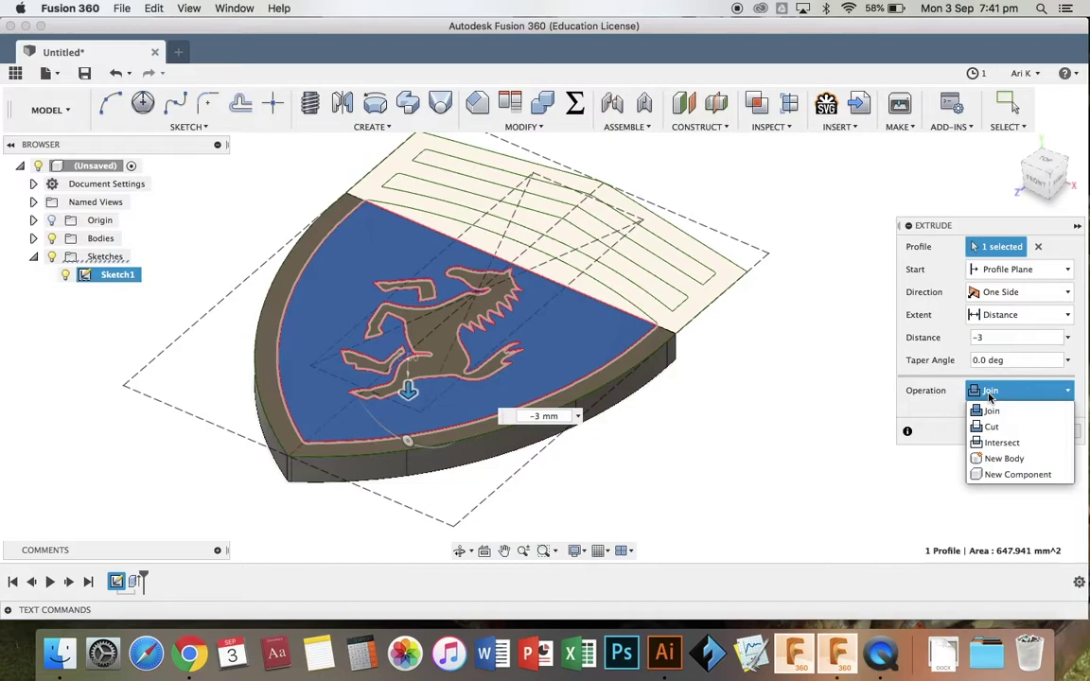
click(1006, 459)
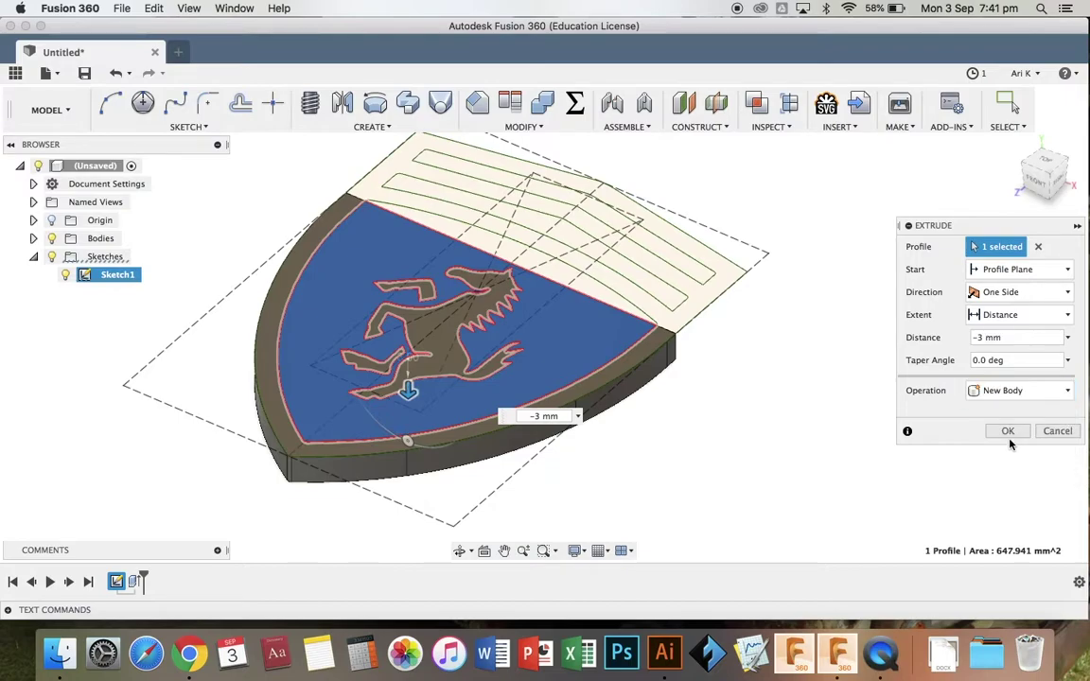
click(1009, 431)
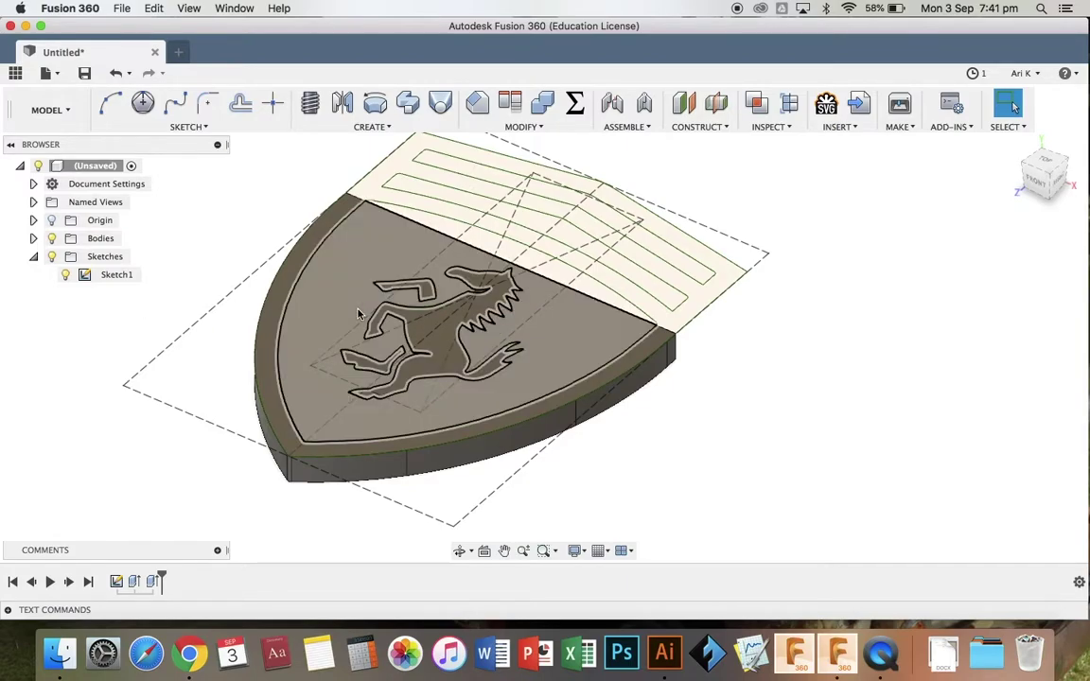
Extrude the upper frame profile surrounding the stripes by -3 mm as a new body
scroll(360, 315, up, 2)
scroll(289, 324, up, 2)
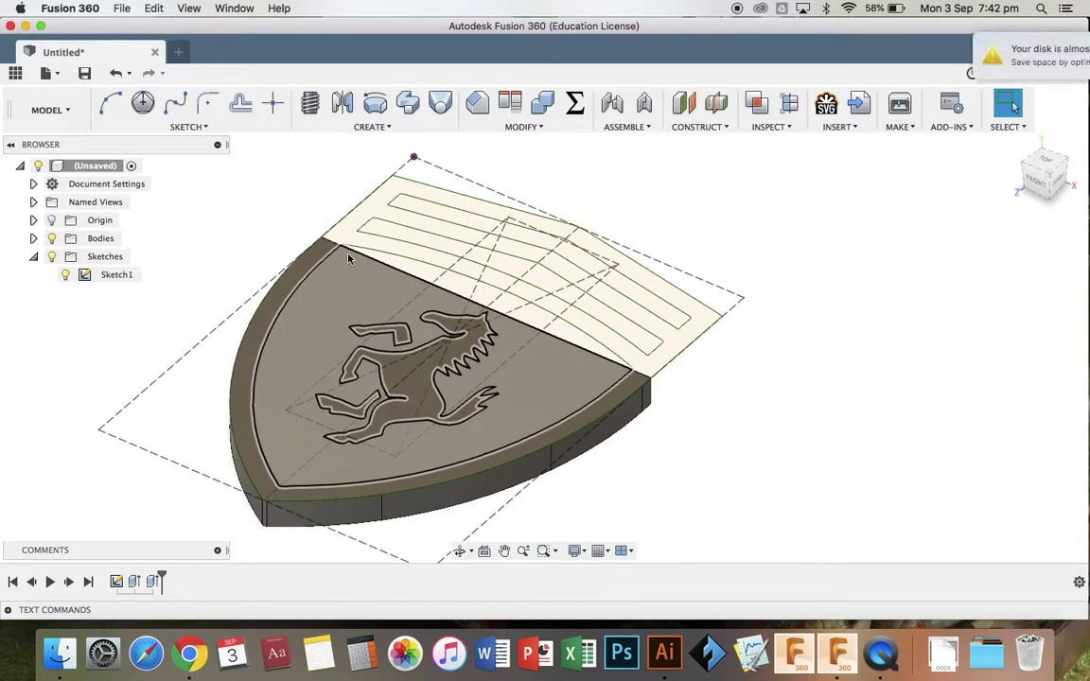
key(e)
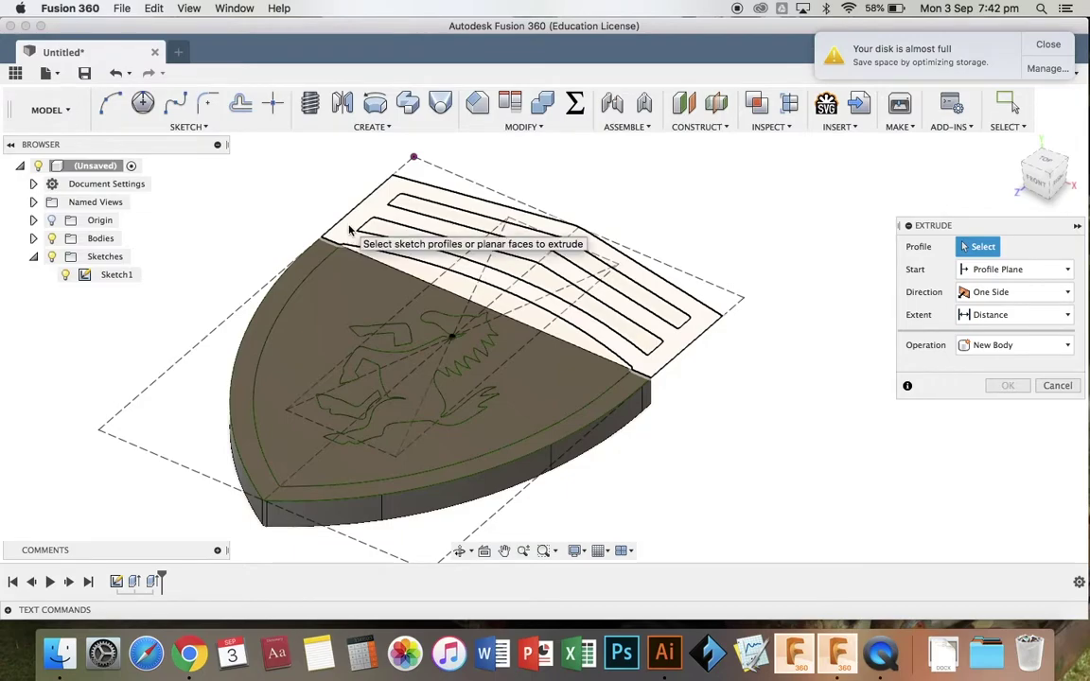
key(Escape)
click(369, 127)
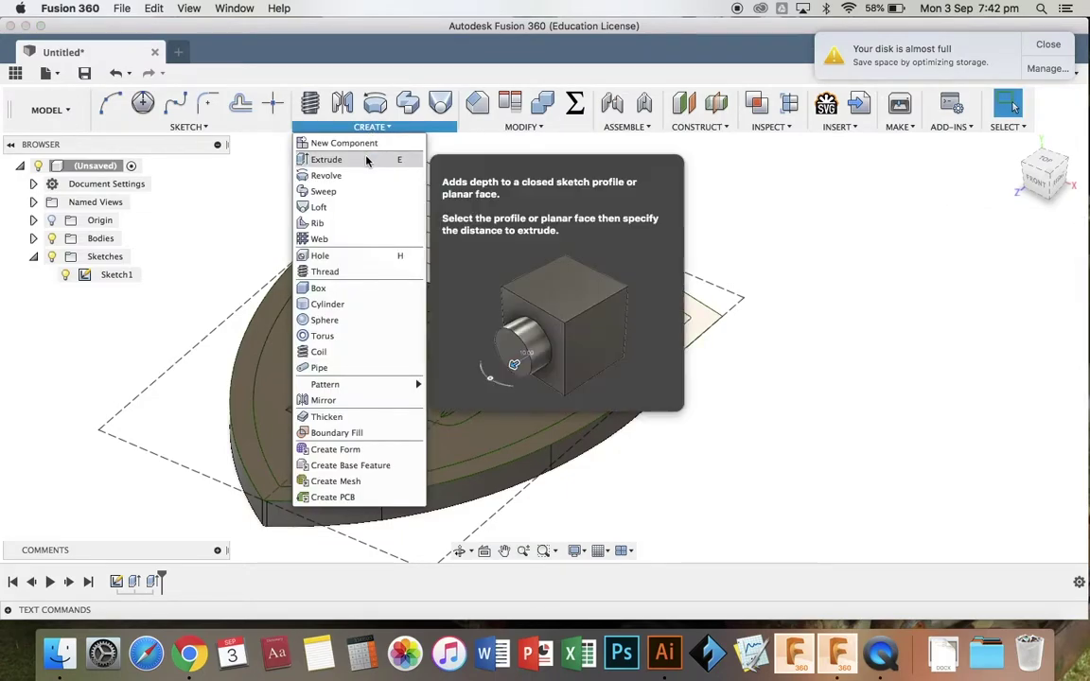
click(365, 157)
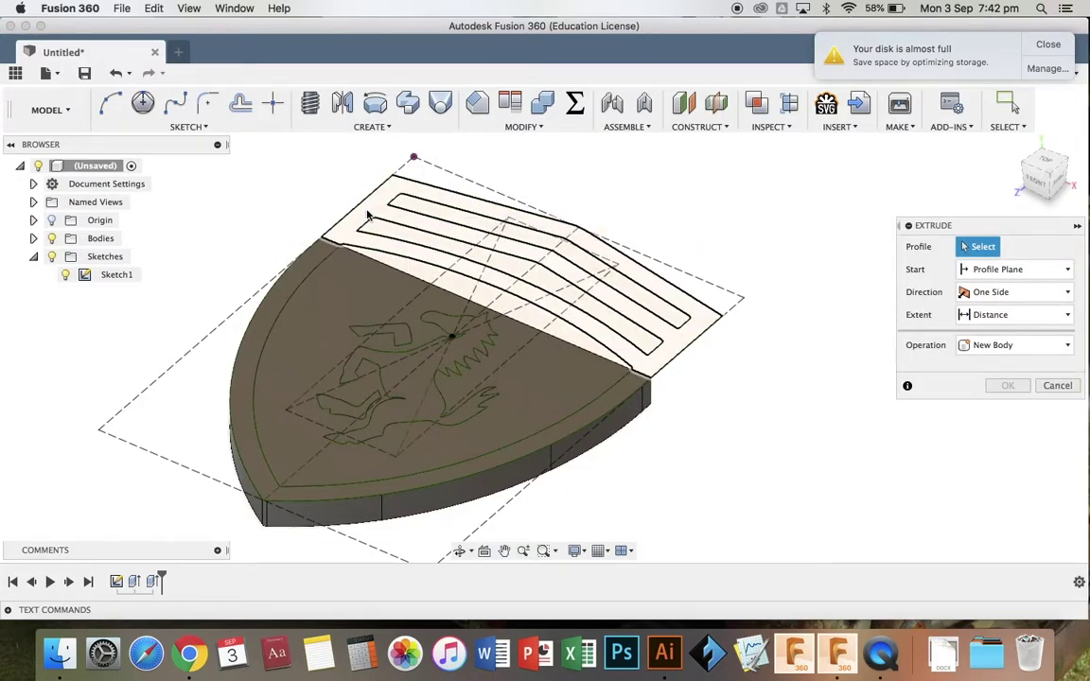
click(367, 218)
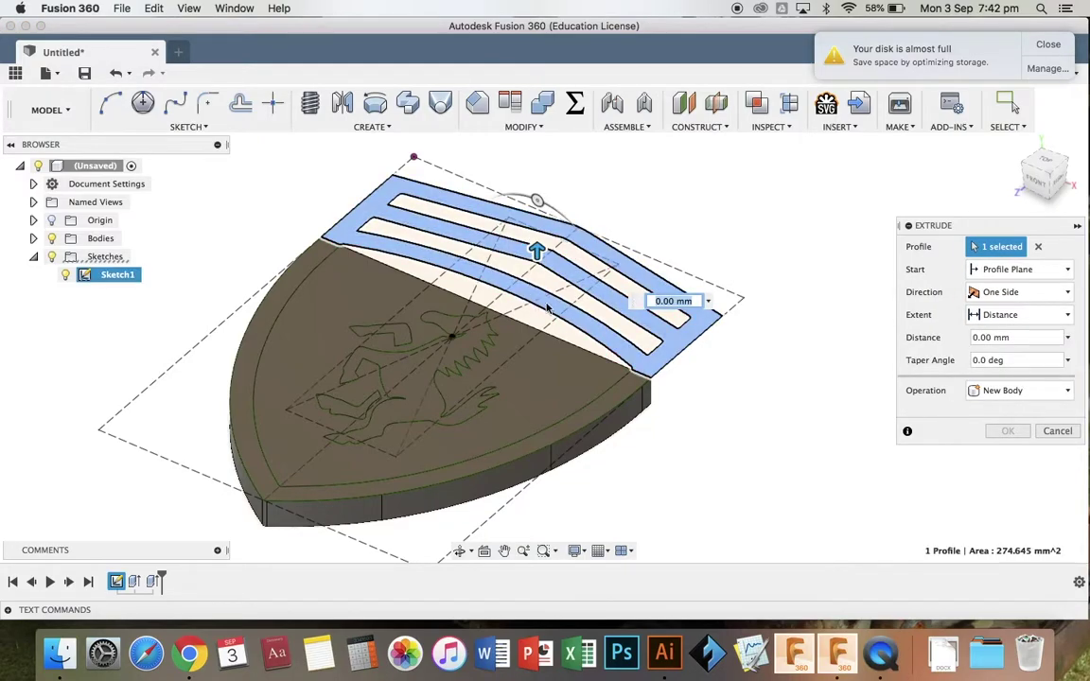
text(-)
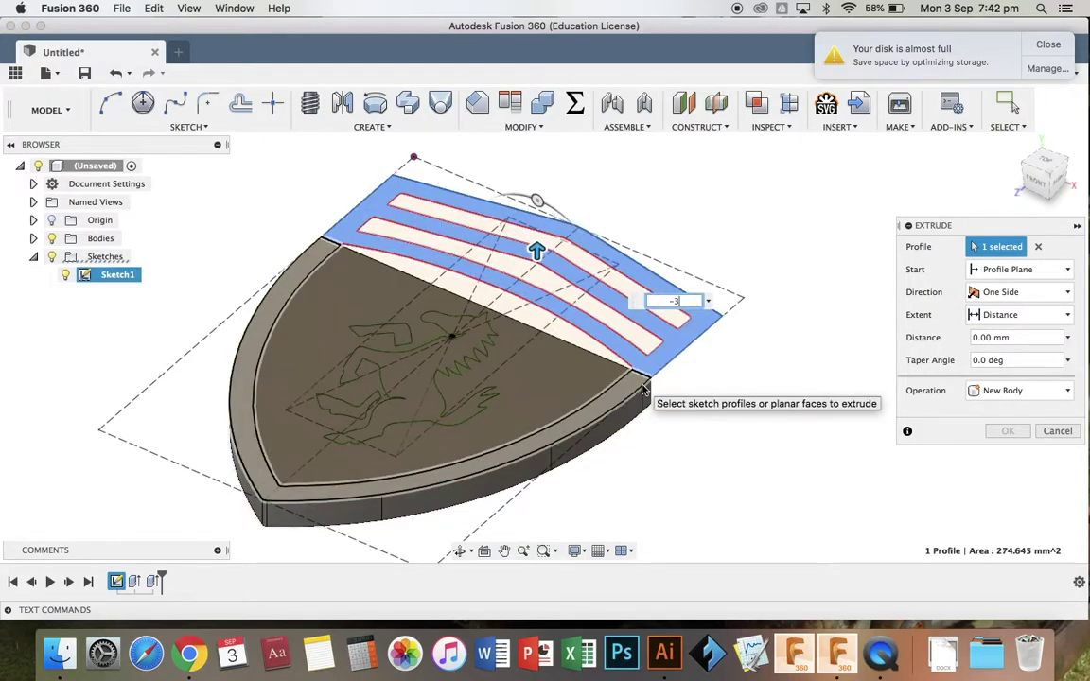
text(3)
click(1003, 390)
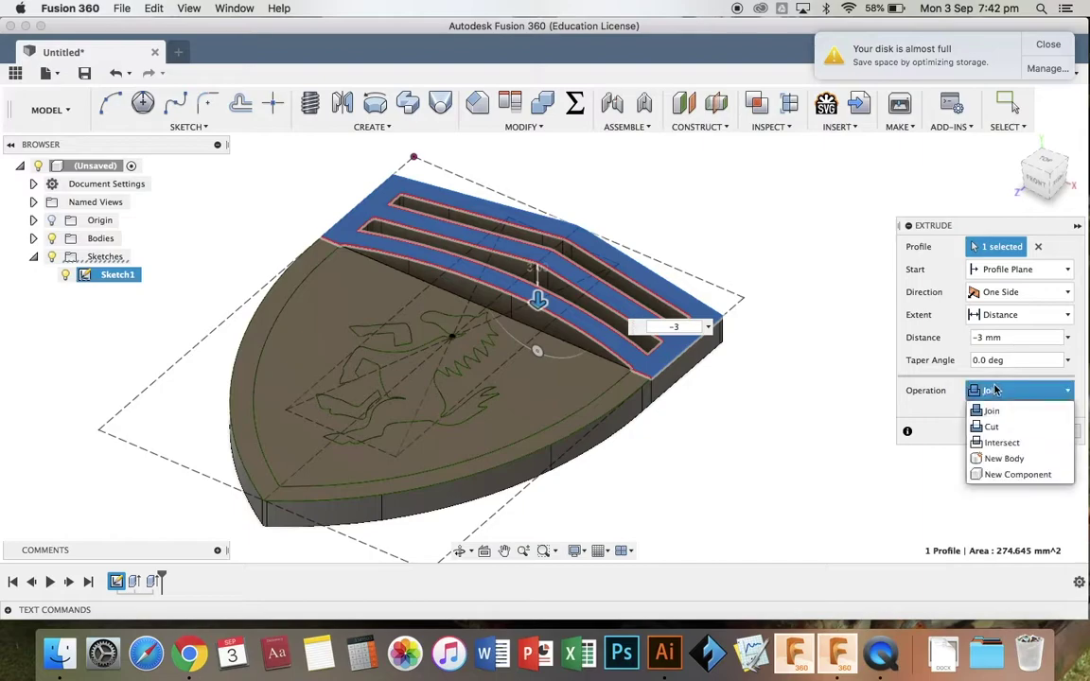
click(1002, 459)
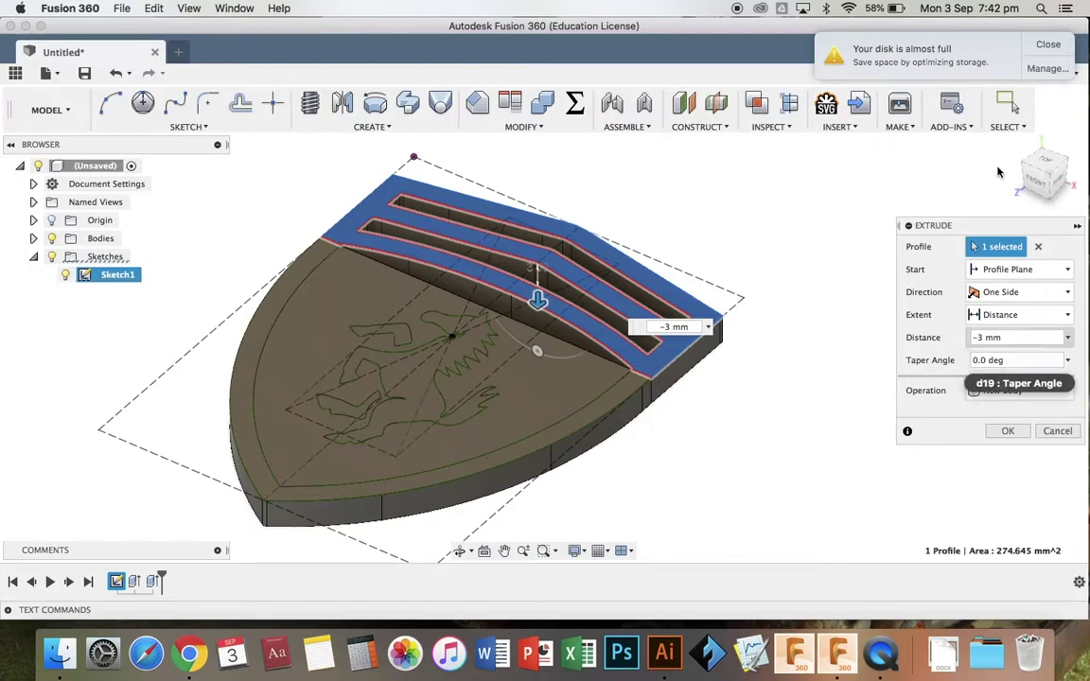
click(1040, 44)
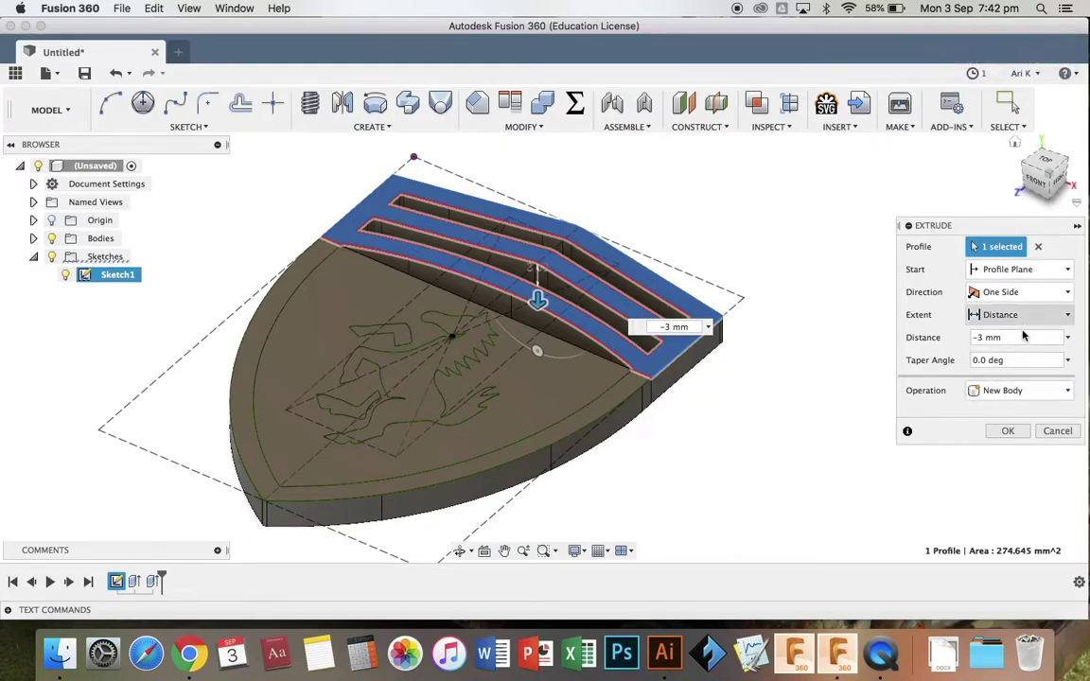
click(1006, 431)
Extrude the two stripe profiles and the curved sliver above the horizontal dividing line by -3 mm as new bodies
click(371, 127)
click(374, 159)
click(421, 251)
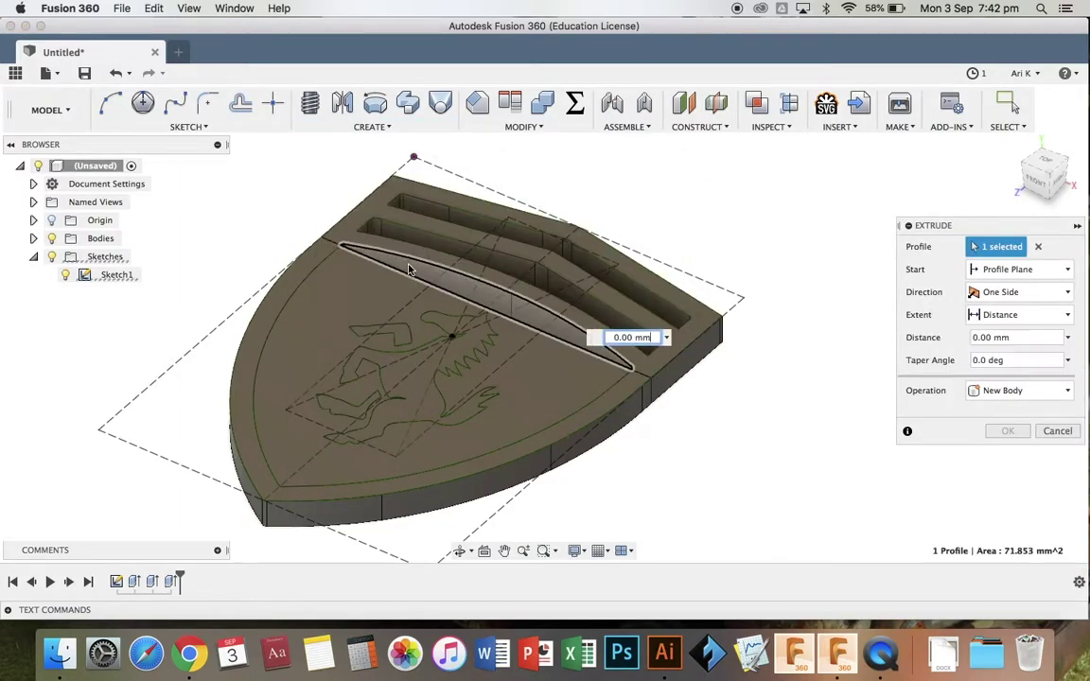
click(473, 270)
click(568, 264)
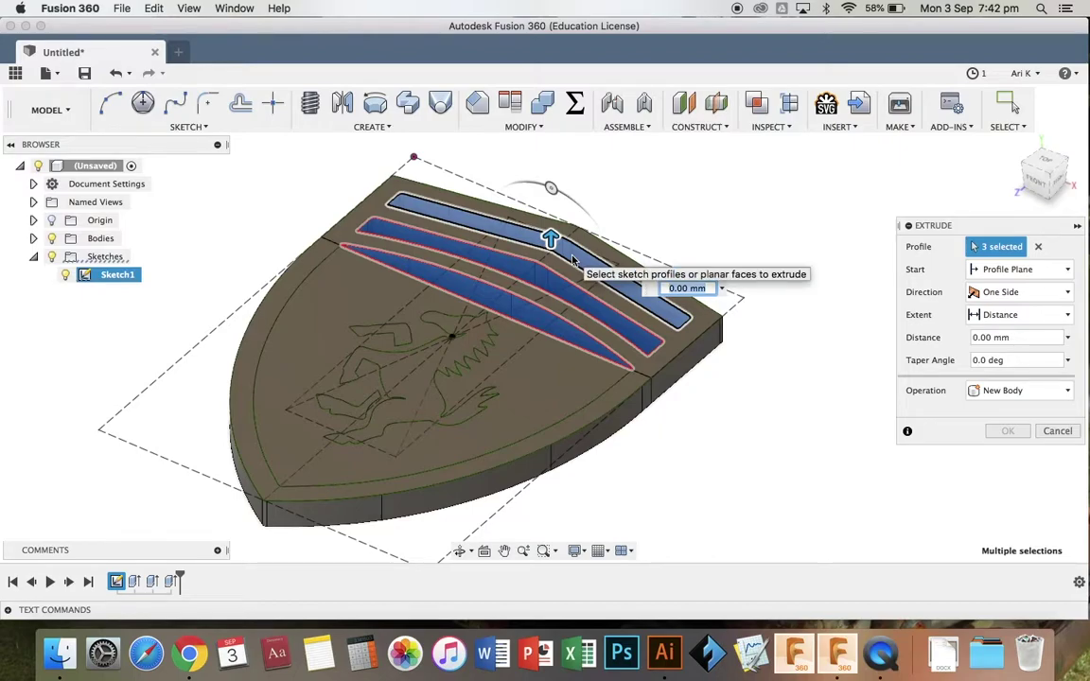
text(-3)
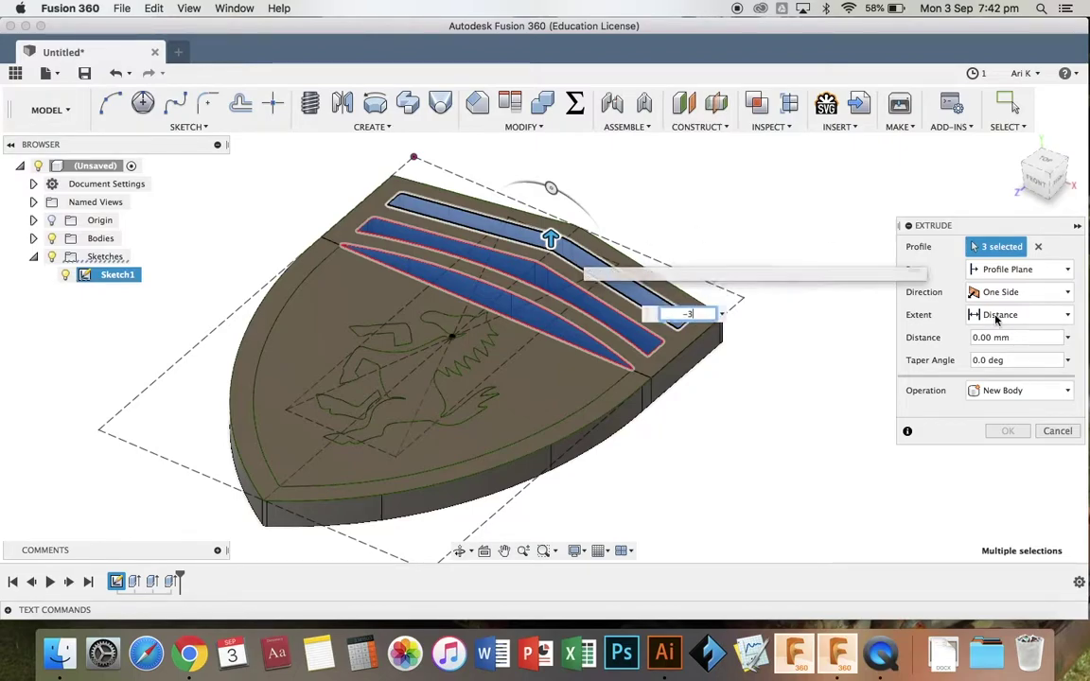
click(985, 390)
click(1005, 459)
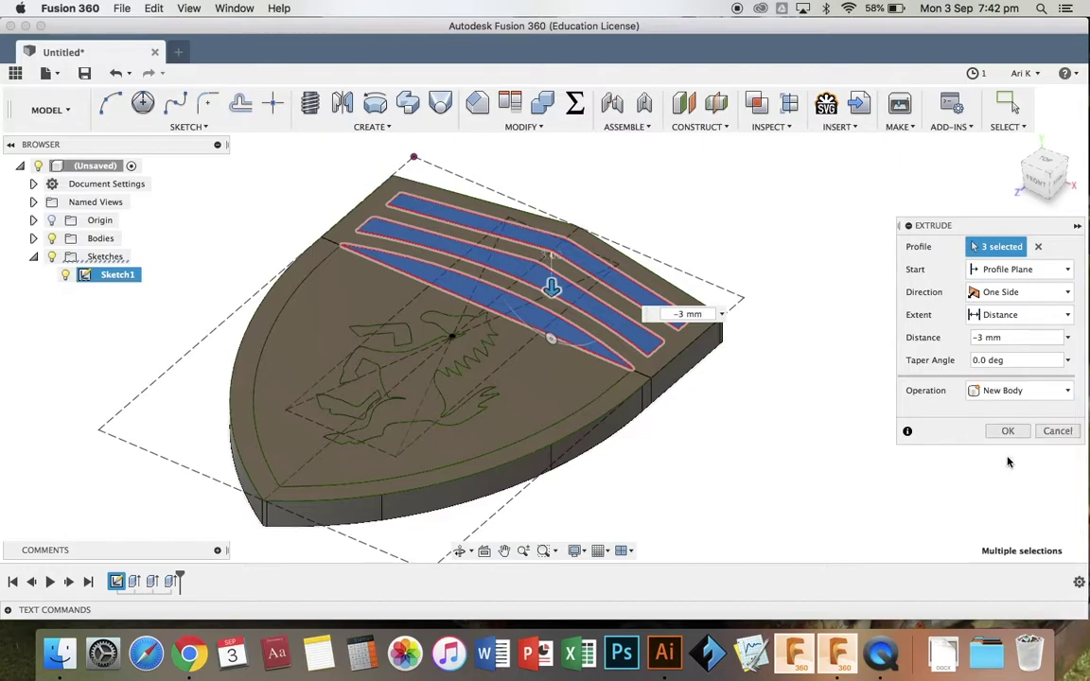
click(1009, 431)
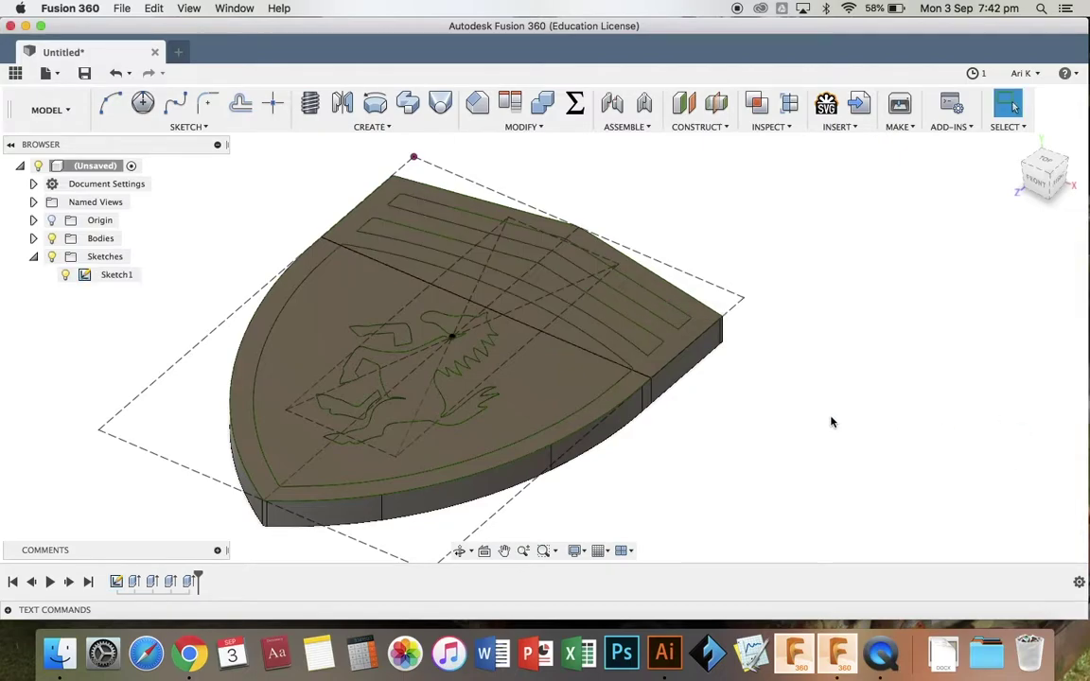
Hide Sketch1 so that only the extruded shield bodies are shown
click(66, 275)
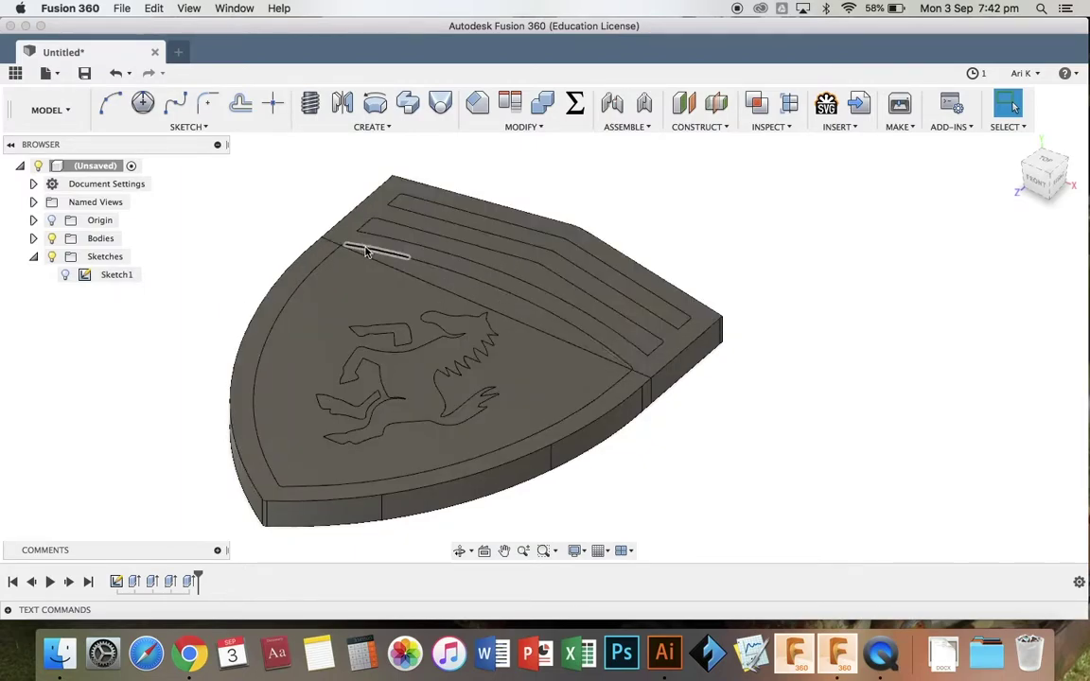
scroll(430, 278, down, 2)
scroll(431, 278, left, 2)
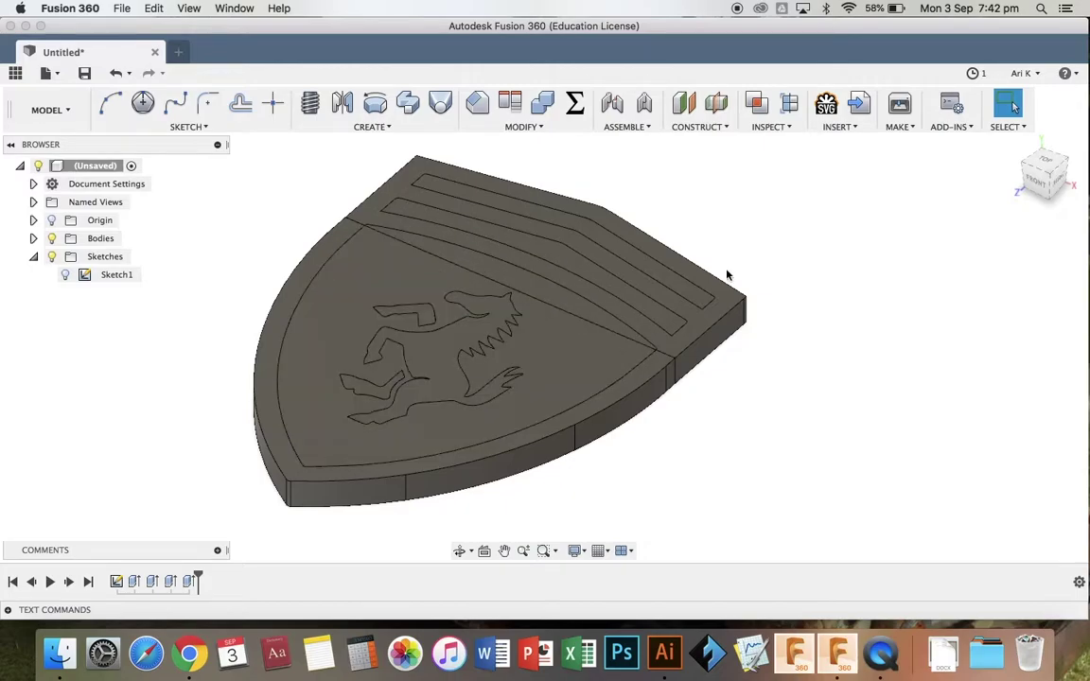
Start a new sketch on the underside face of the shield's curved outer border
mouse_move(917, 206)
shift+middle_down()
mouse_move(1032, 208)
mouse_move(1006, 179)
shift+middle_up()
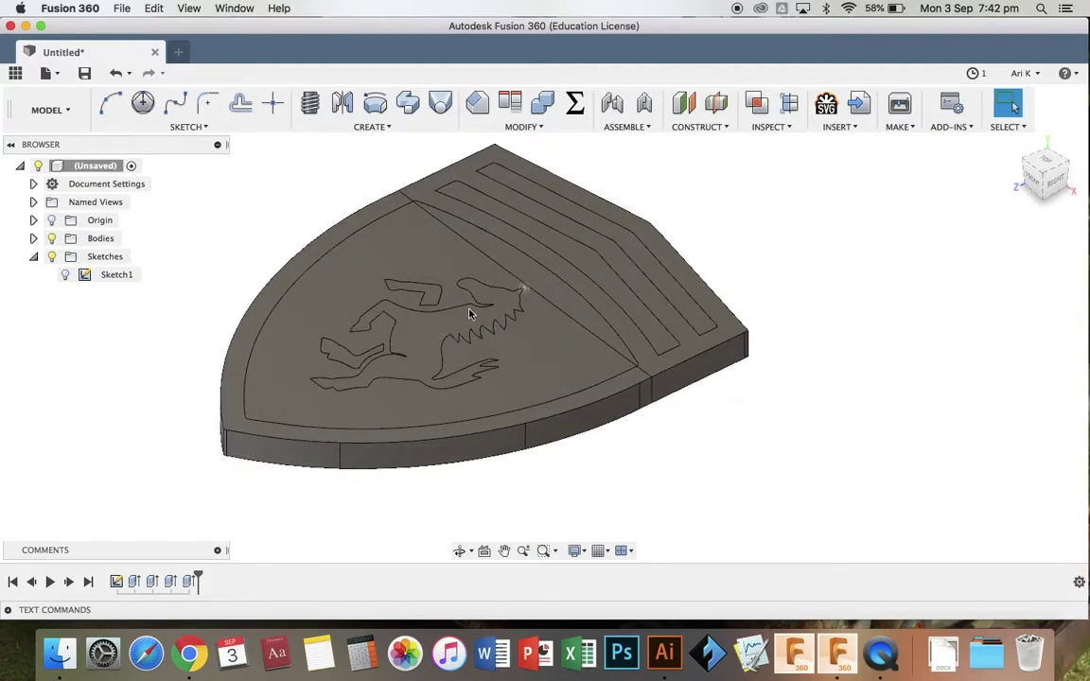
mouse_move(1047, 177)
mouse_down()
mouse_move(1046, 165)
mouse_move(1054, 180)
mouse_up()
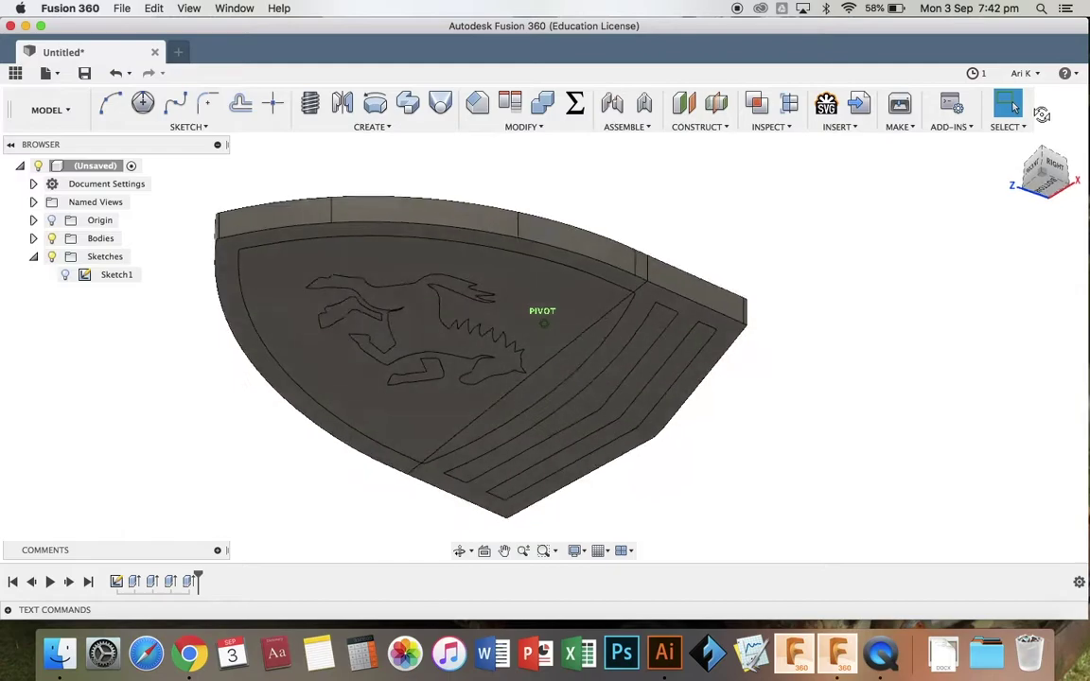
click(598, 274)
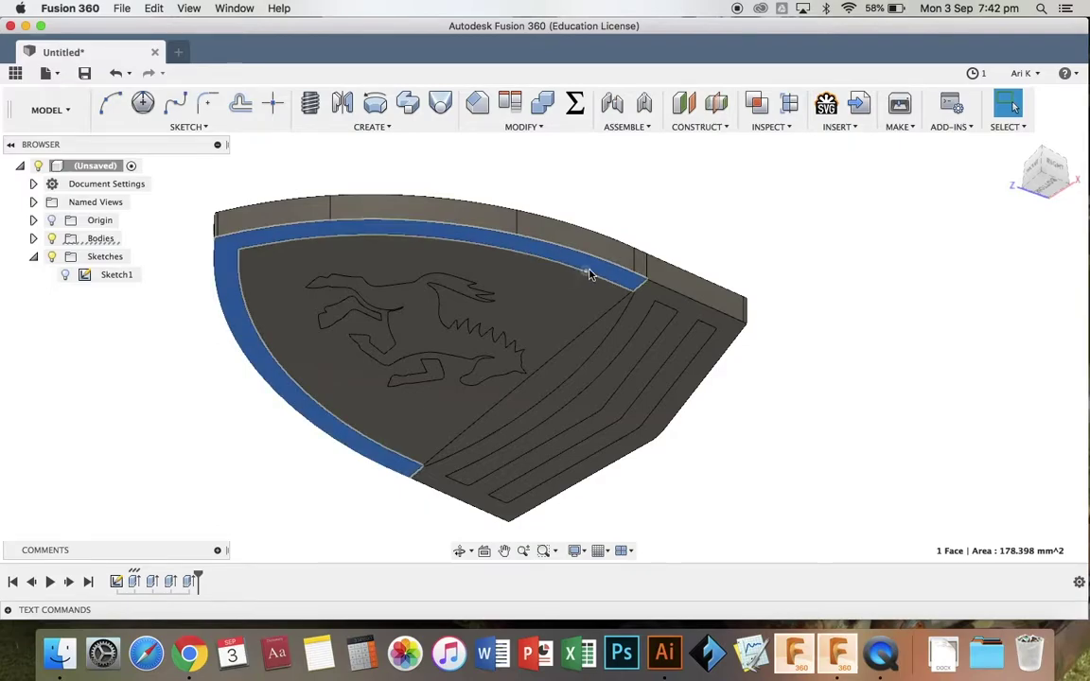
click(188, 126)
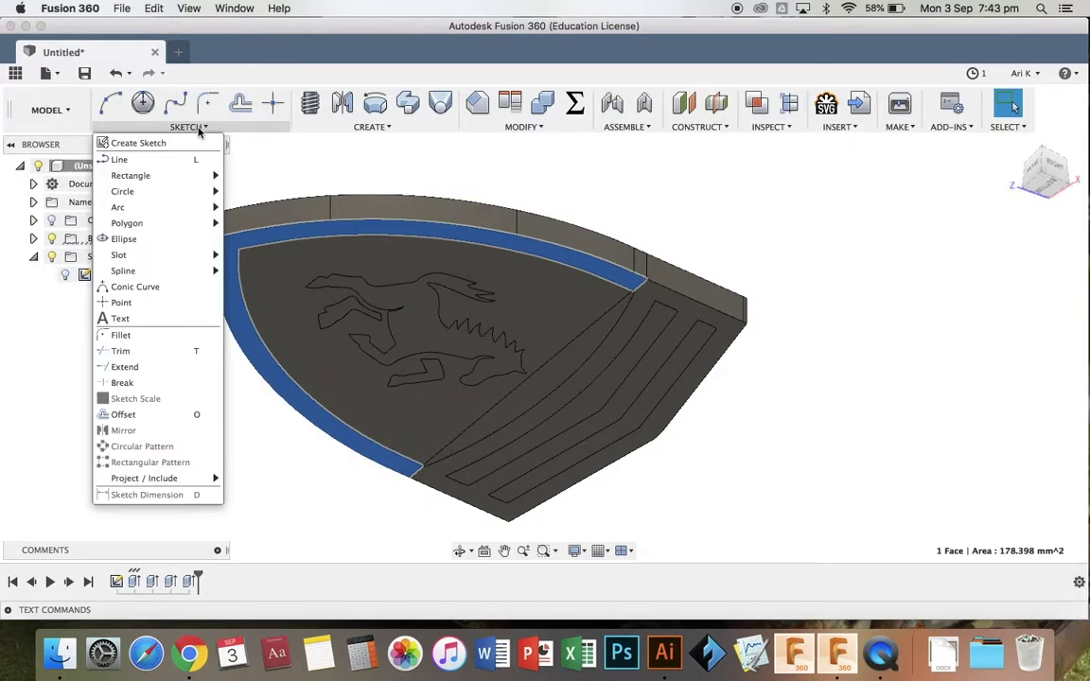
click(138, 143)
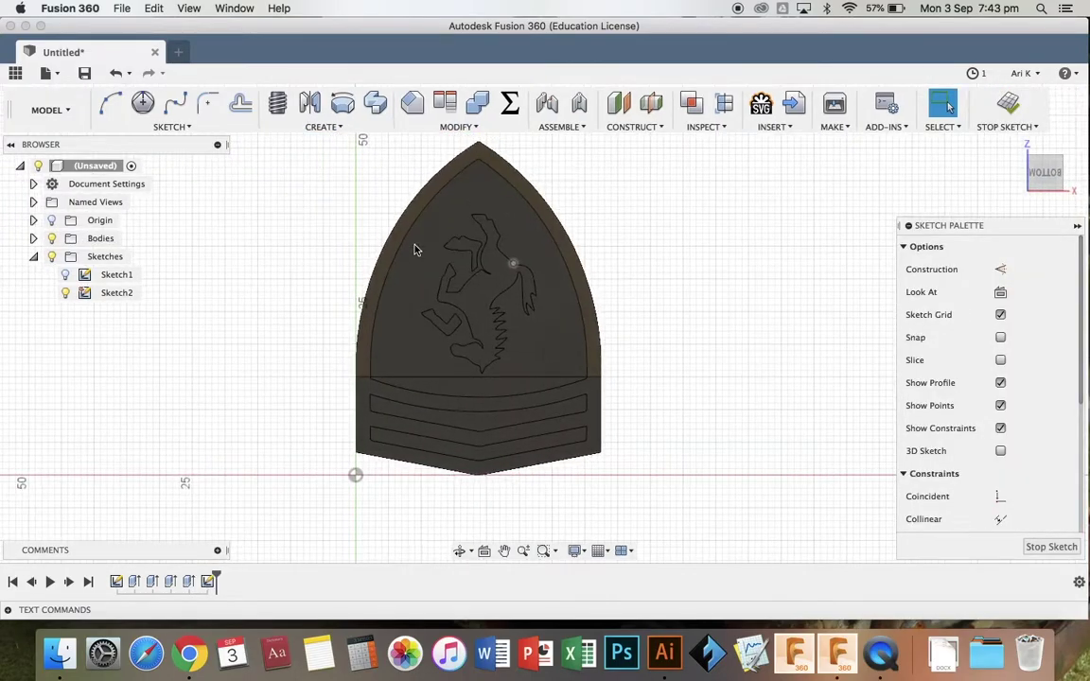
Project the horse's main body and its two separate leg pieces into the underside sketch
scroll(604, 259, up, 3)
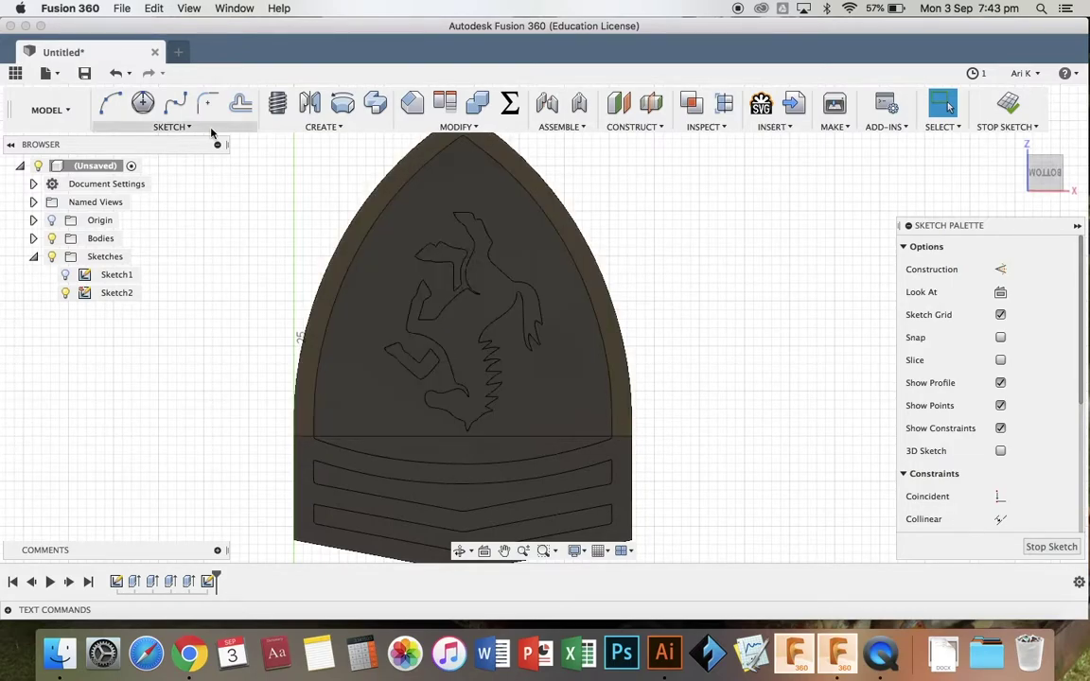
click(177, 126)
mouse_move(186, 481)
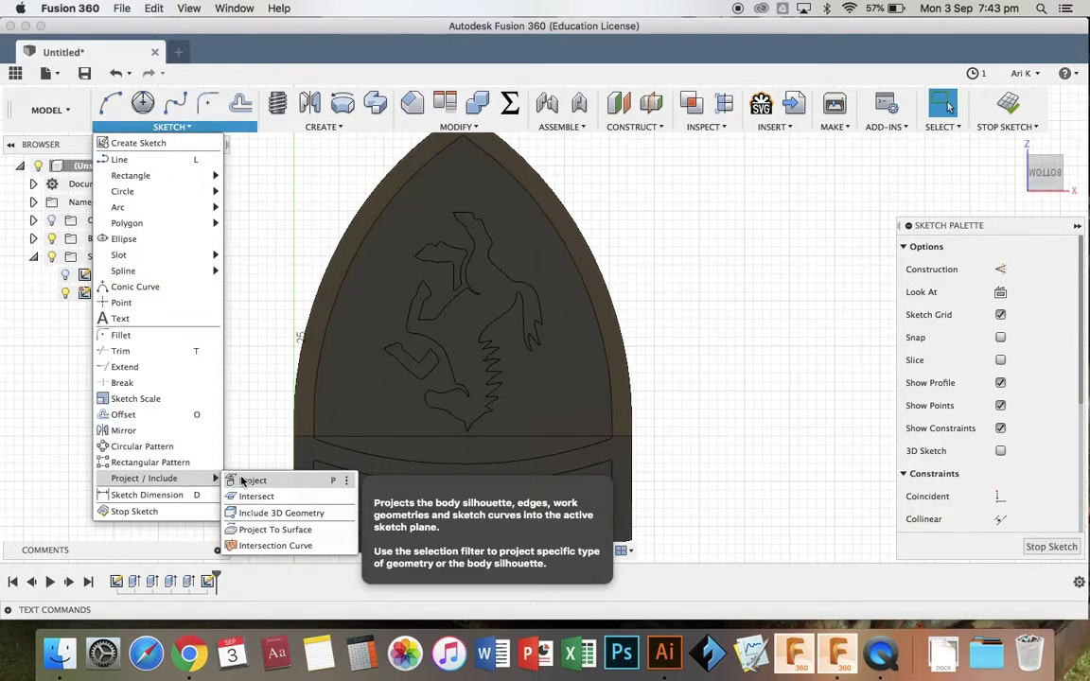
click(249, 480)
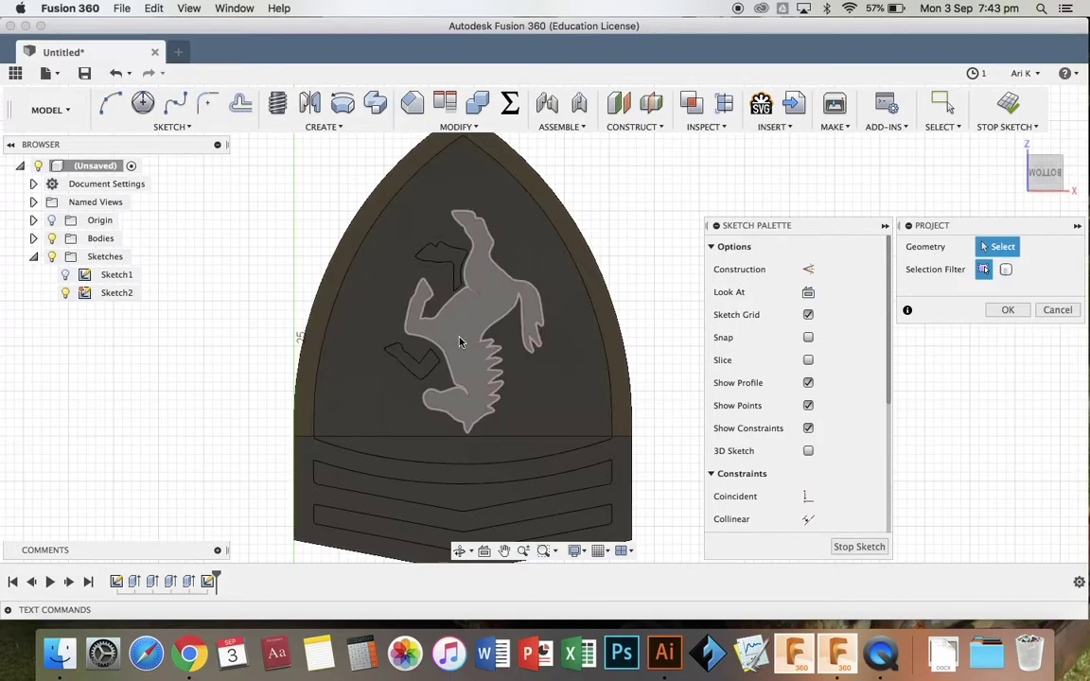
click(451, 235)
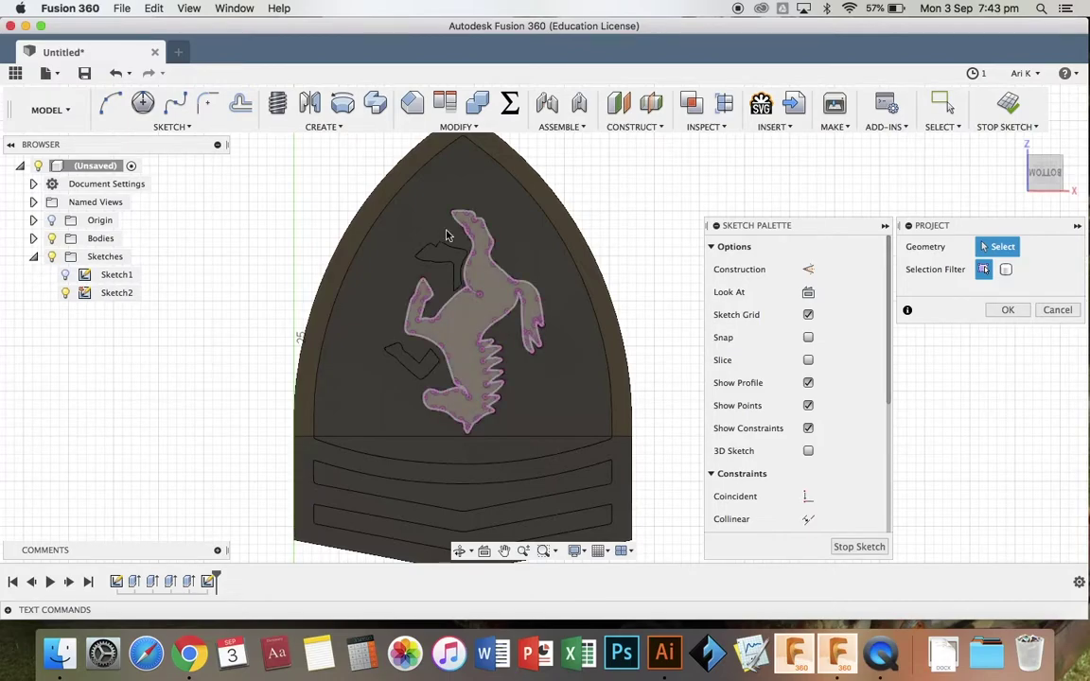
scroll(448, 235, up, 3)
click(402, 255)
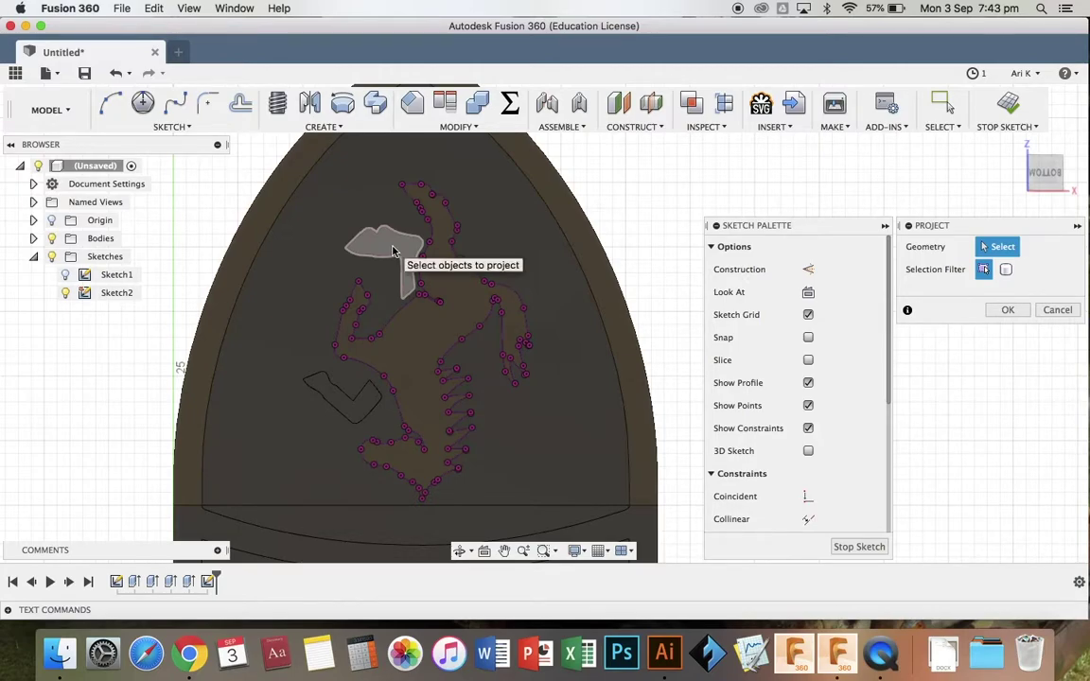
click(394, 251)
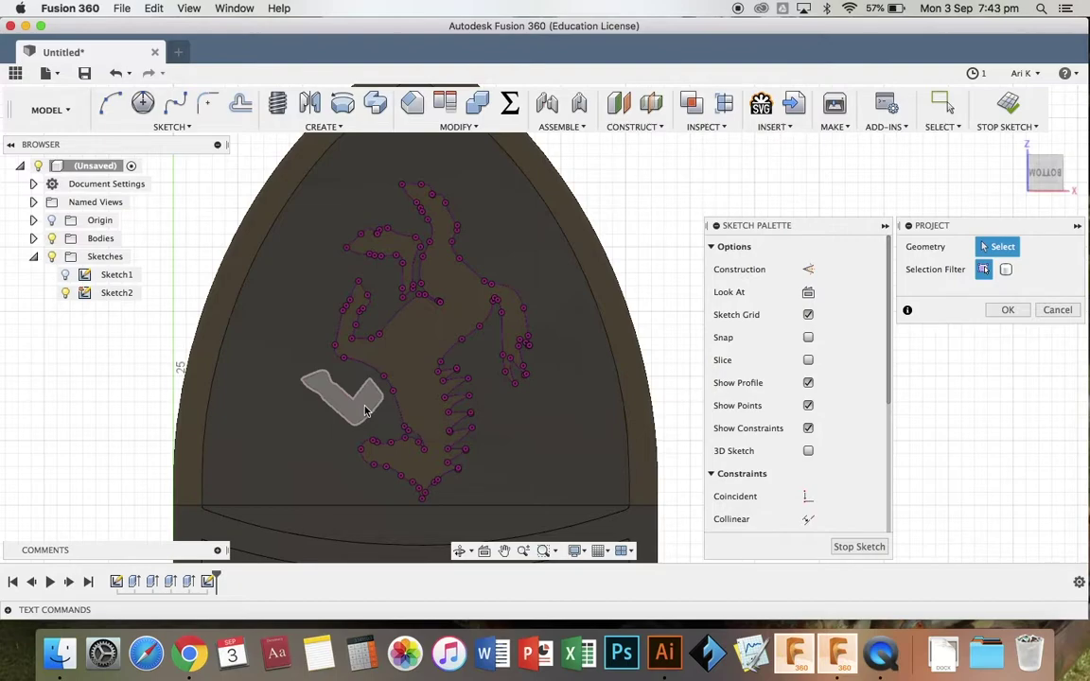
click(437, 392)
scroll(508, 363, down, 3)
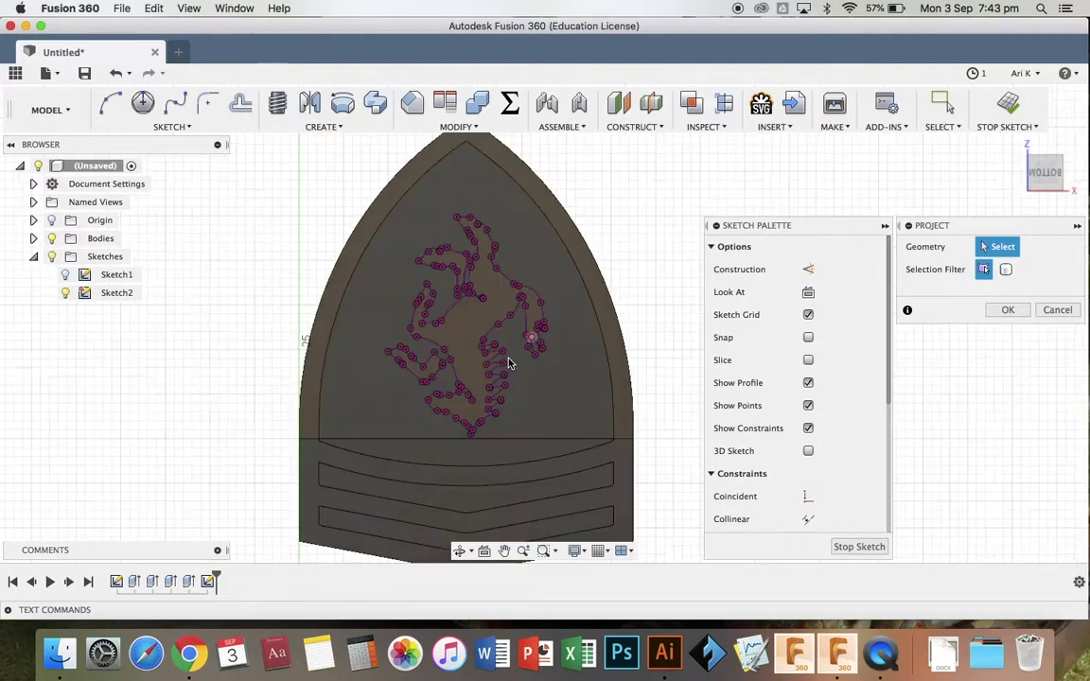
key(Return)
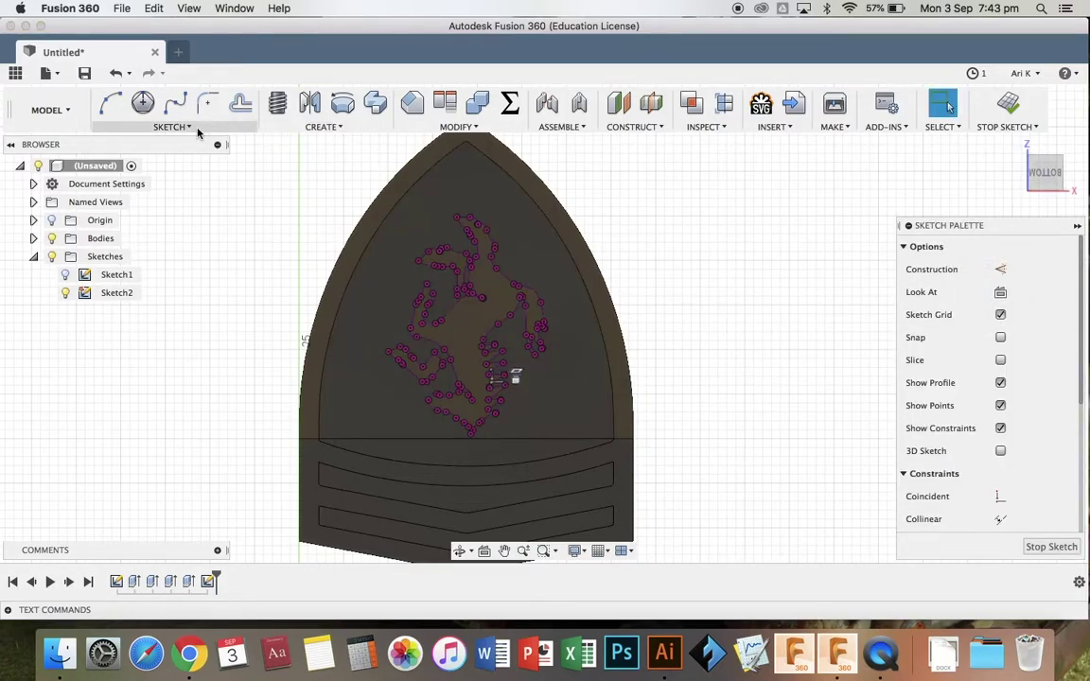
Draw a straight line across the full shield width along the divider between the horse area and the stripes
click(172, 126)
click(184, 163)
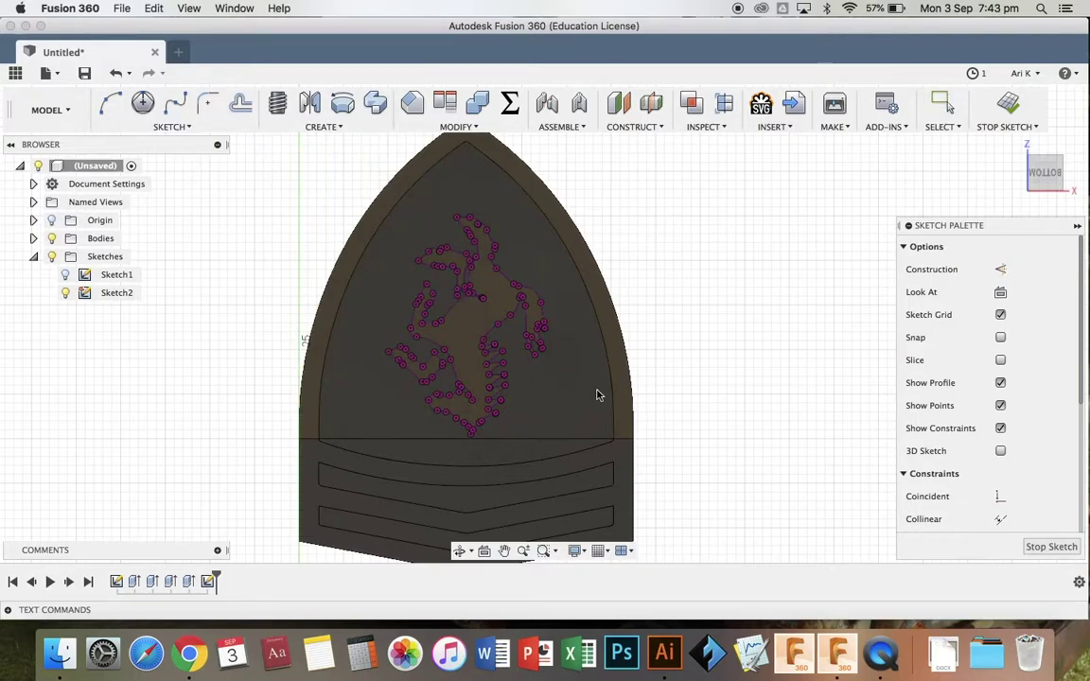
click(634, 440)
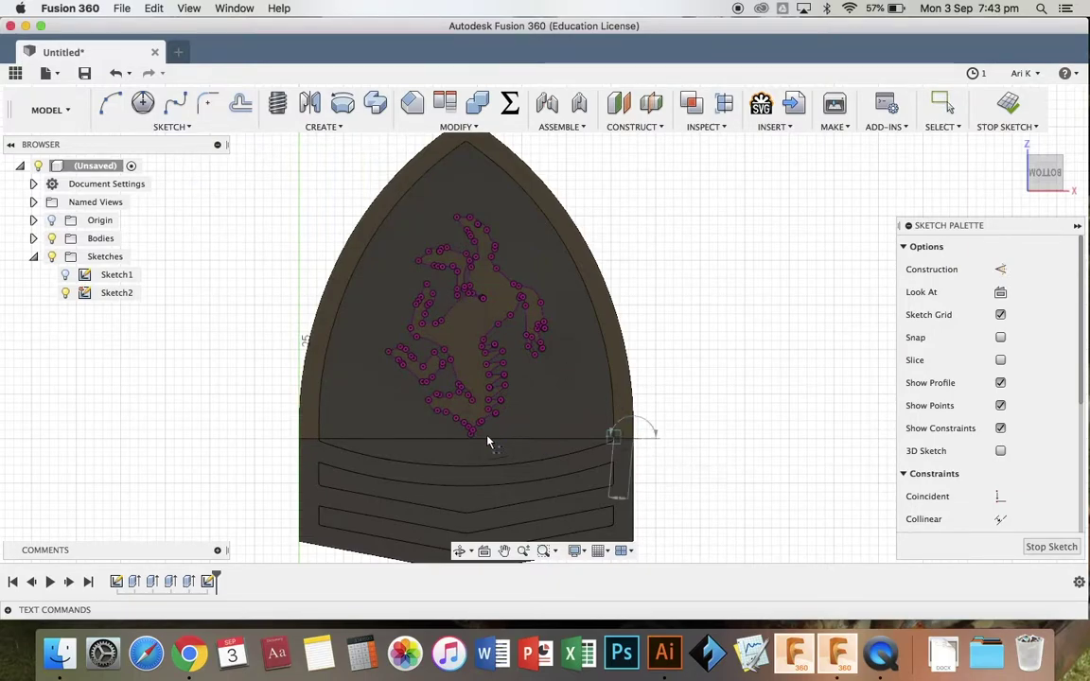
click(301, 440)
key(Escape)
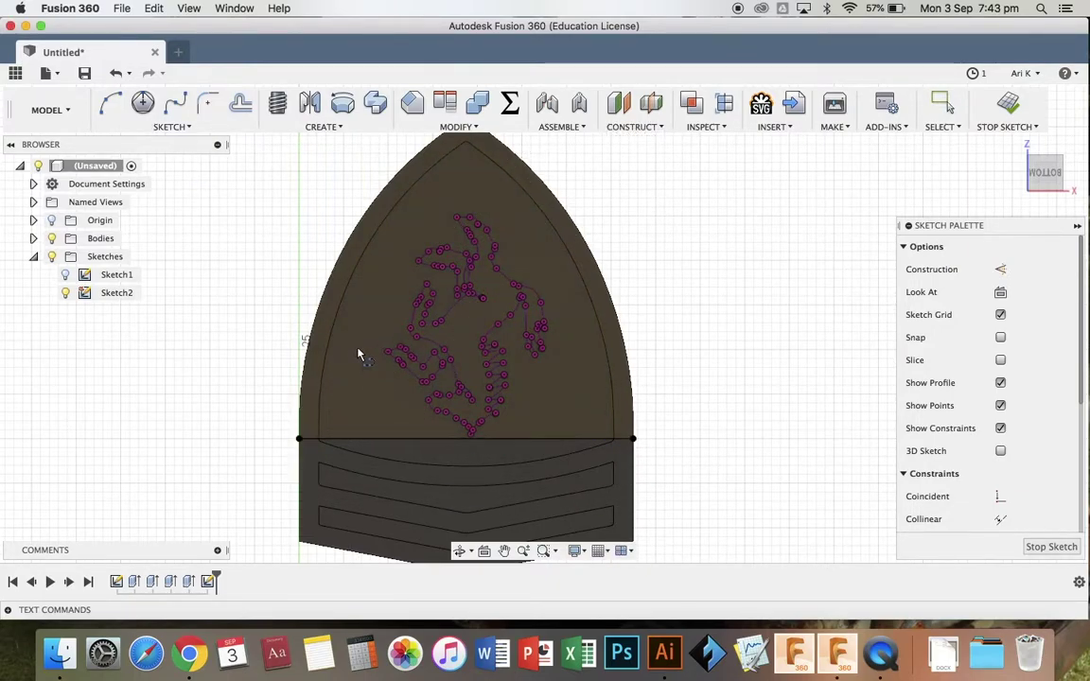
Show Sketch1 and project its central construction rectangle into the underside sketch
click(1065, 547)
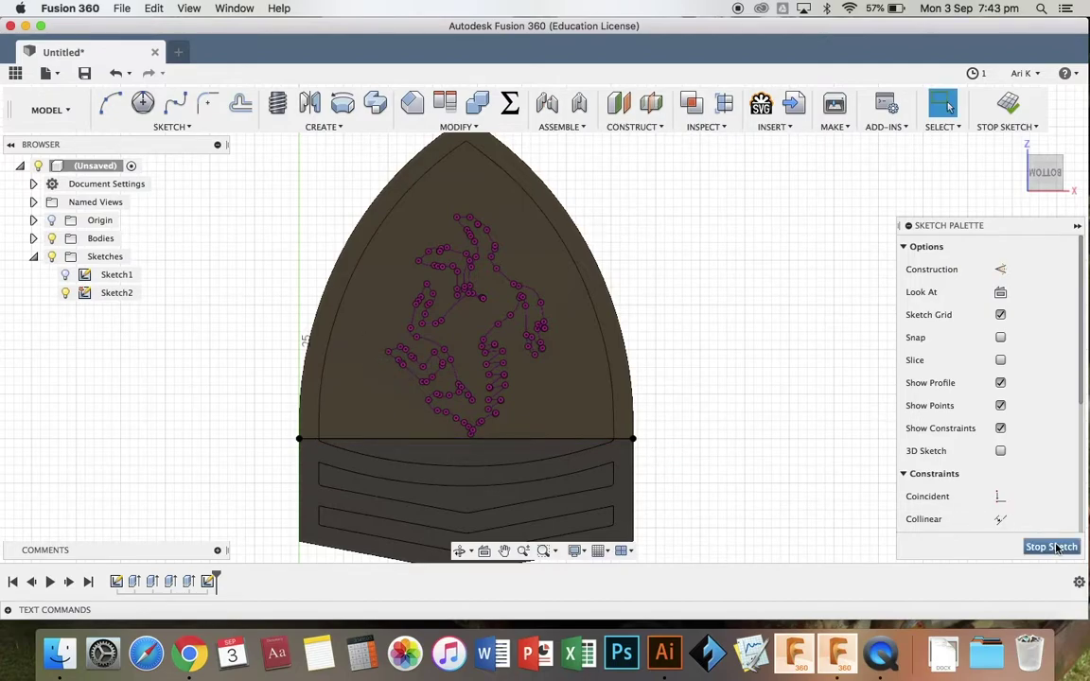
scroll(639, 378, down, 1)
click(68, 279)
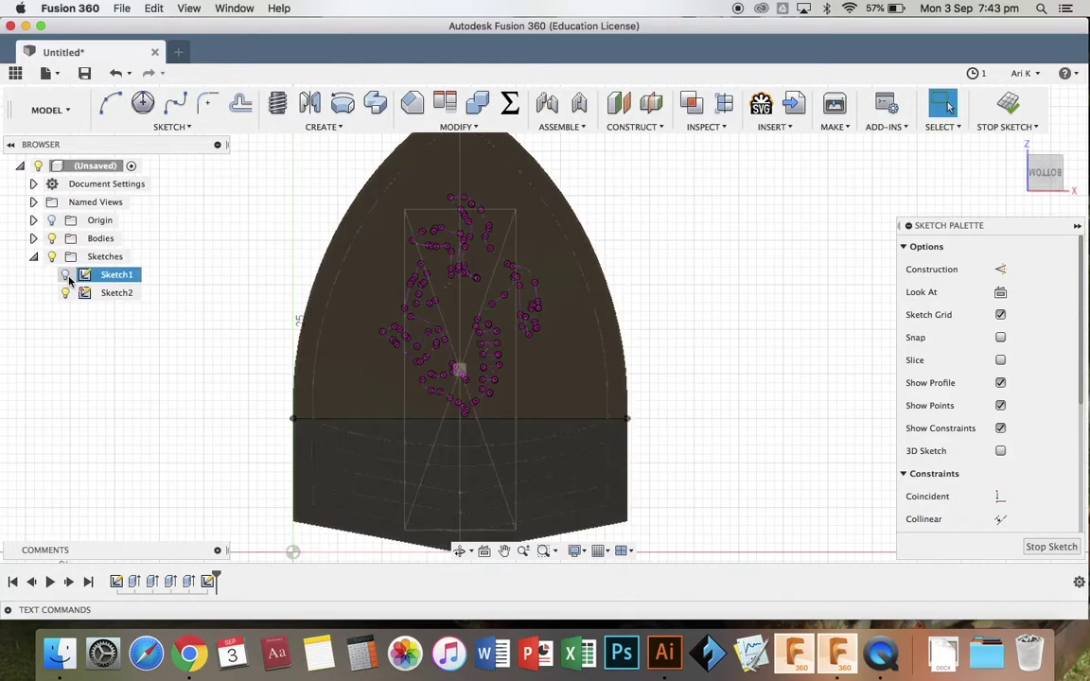
click(65, 276)
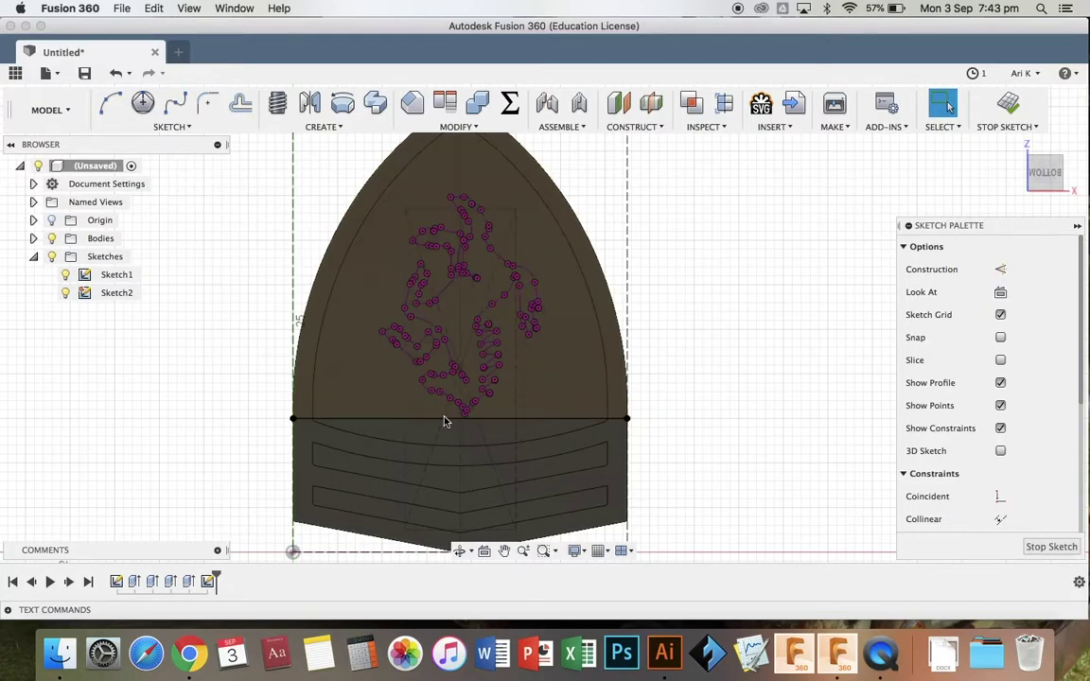
click(169, 128)
mouse_move(213, 479)
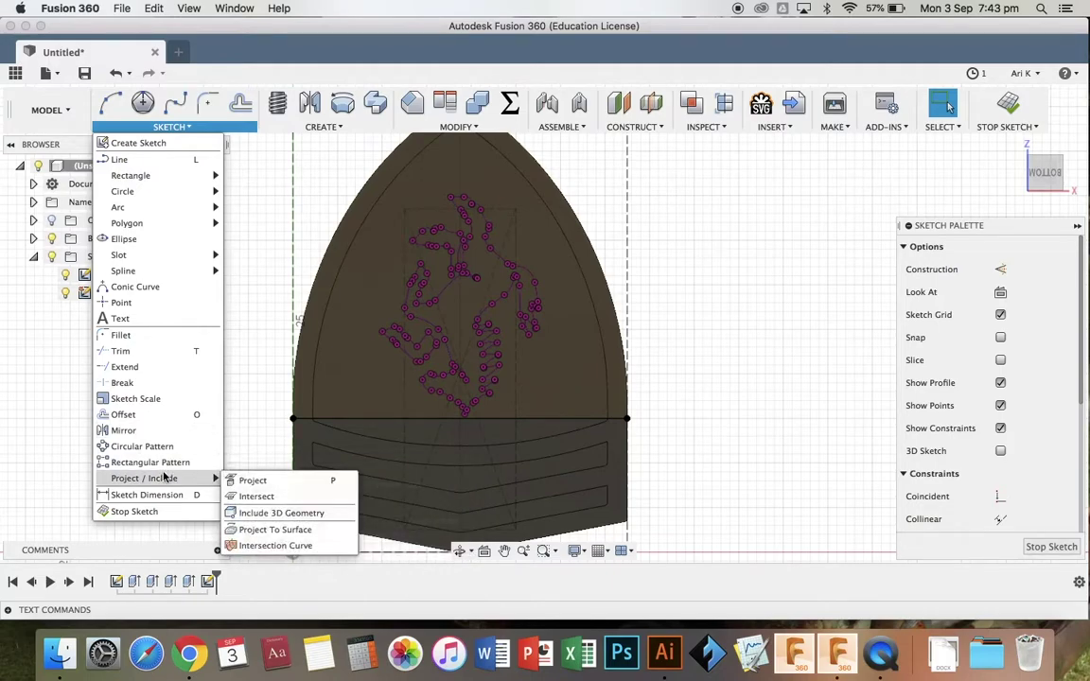
click(251, 480)
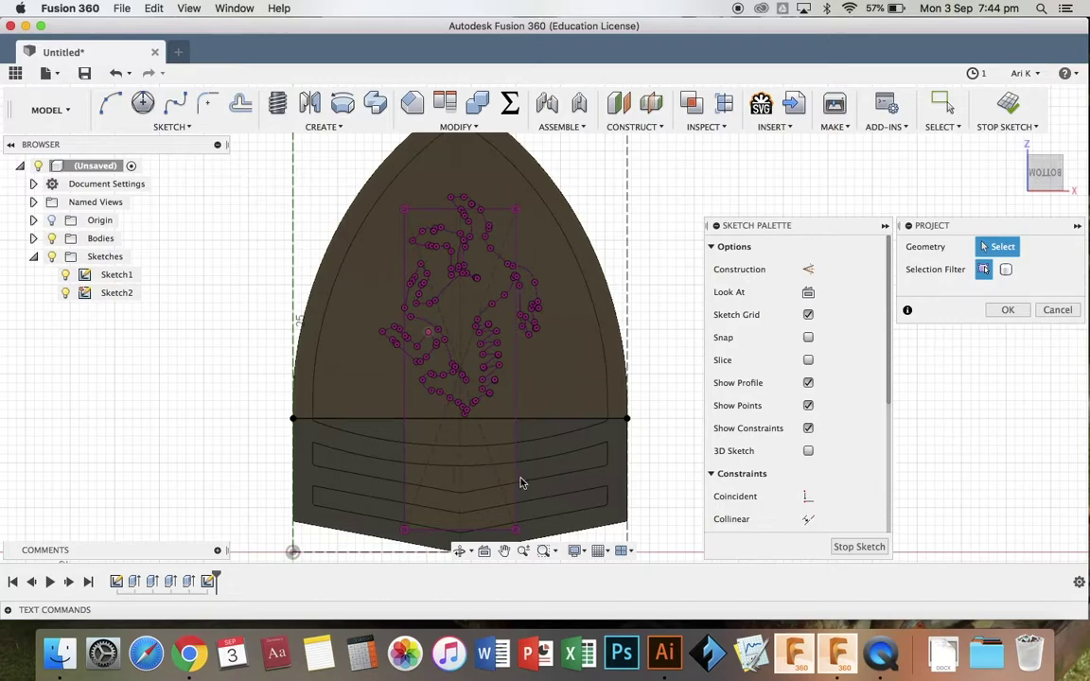
click(1008, 309)
Finish the underside sketch and hide Sketch1
click(1048, 545)
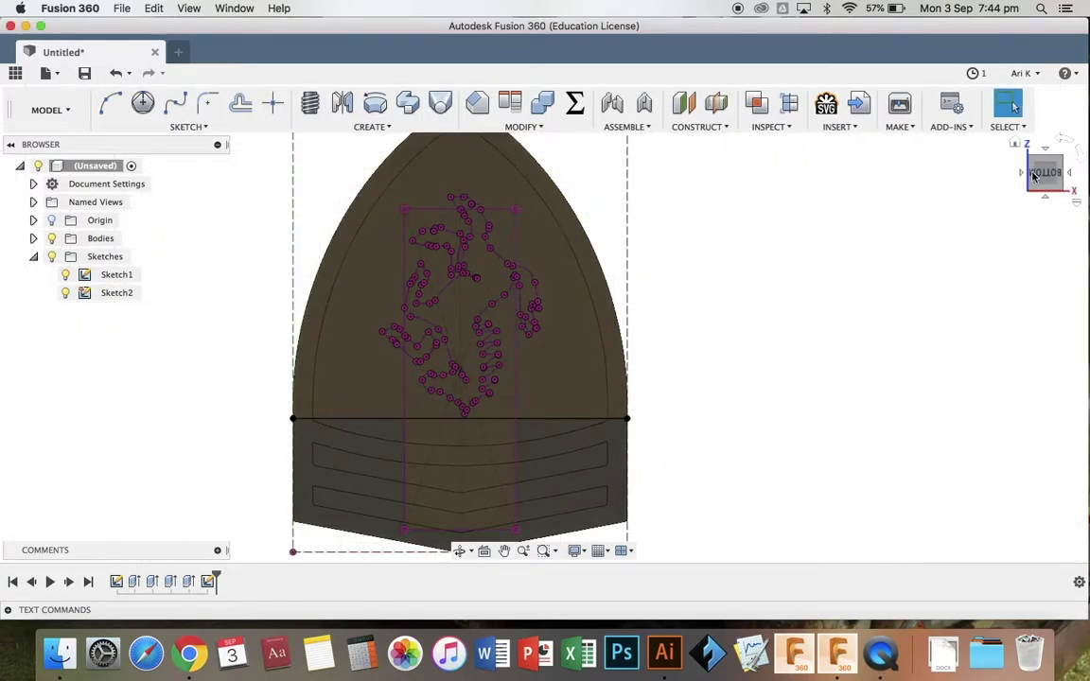
mouse_move(1054, 174)
mouse_down()
mouse_move(1009, 136)
mouse_move(954, 167)
mouse_move(918, 153)
mouse_up()
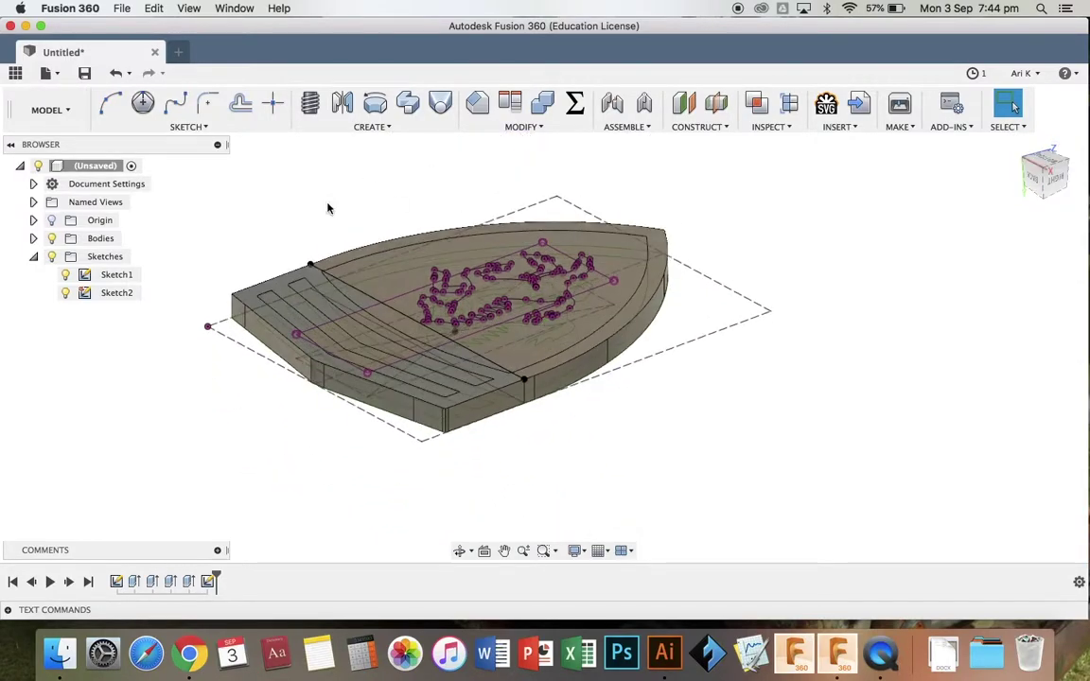
click(70, 276)
click(69, 277)
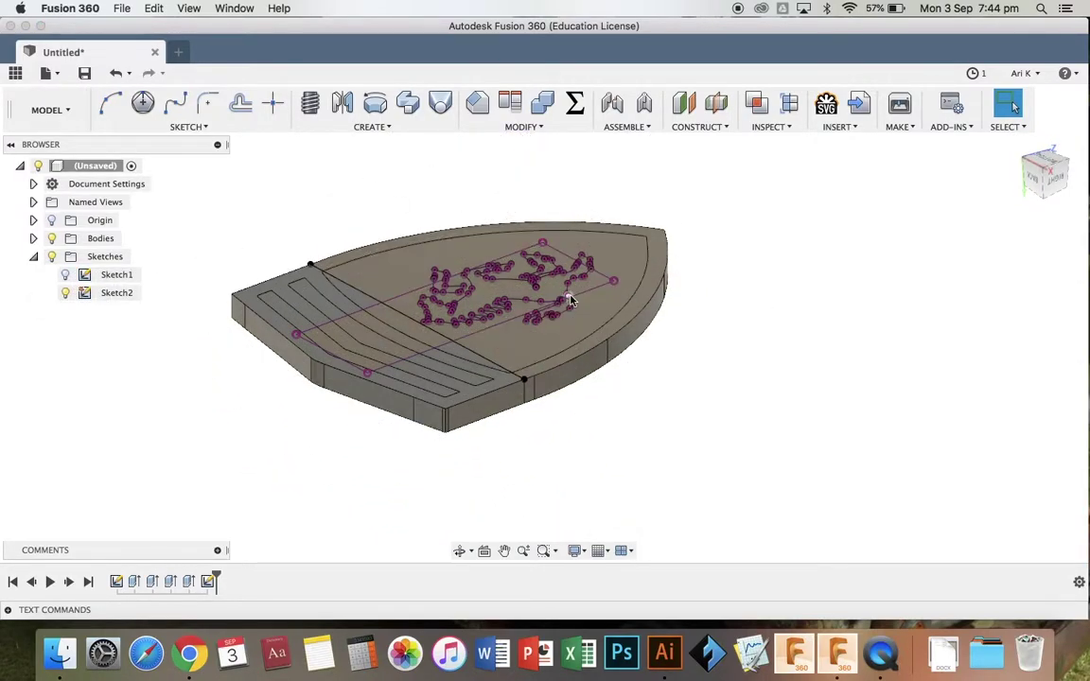
Extrude the five horse-area profiles outside the central rectangle, including the border and protruding horse parts, 4.5 mm outward from the underside as a new body
scroll(571, 297, up, 4)
click(368, 126)
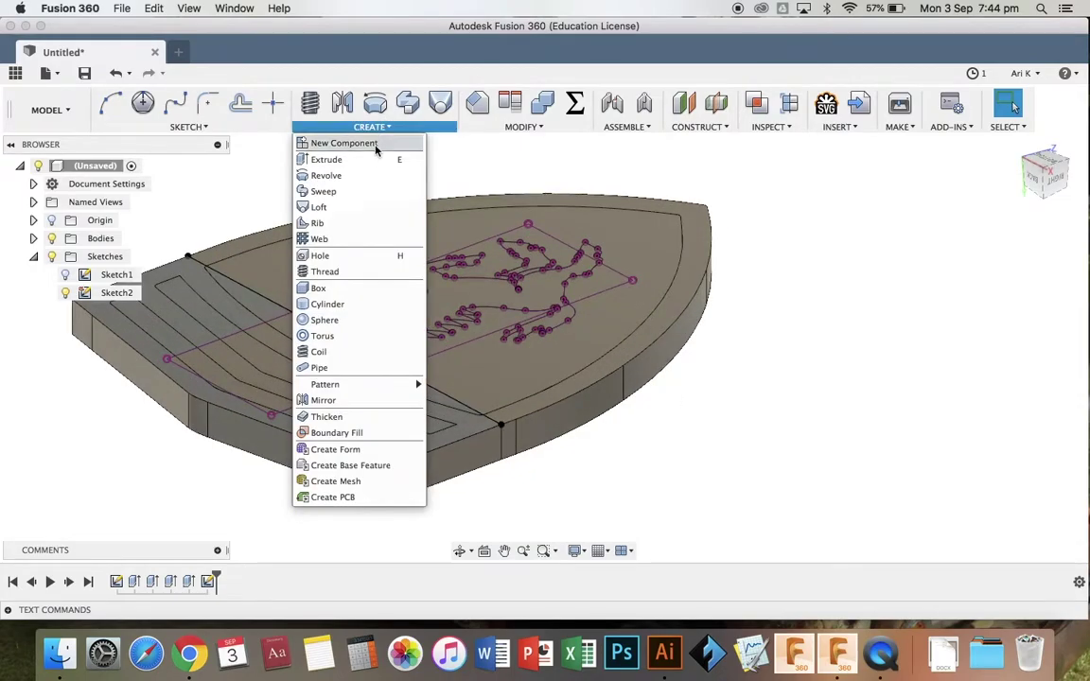
click(333, 156)
click(312, 240)
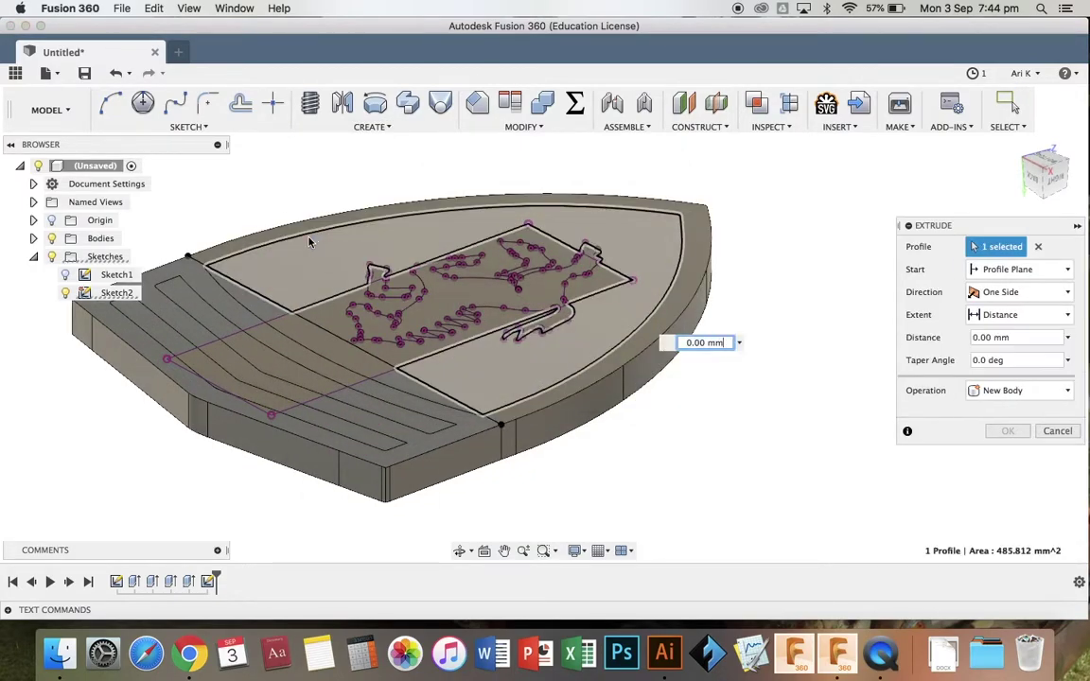
click(319, 222)
click(330, 311)
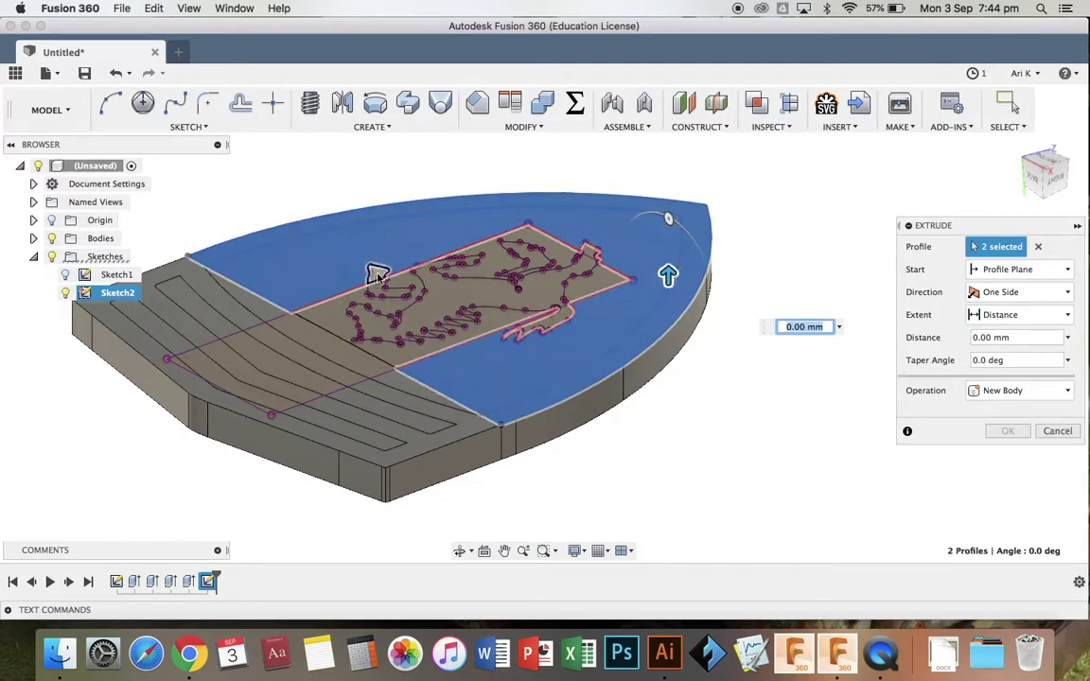
click(574, 320)
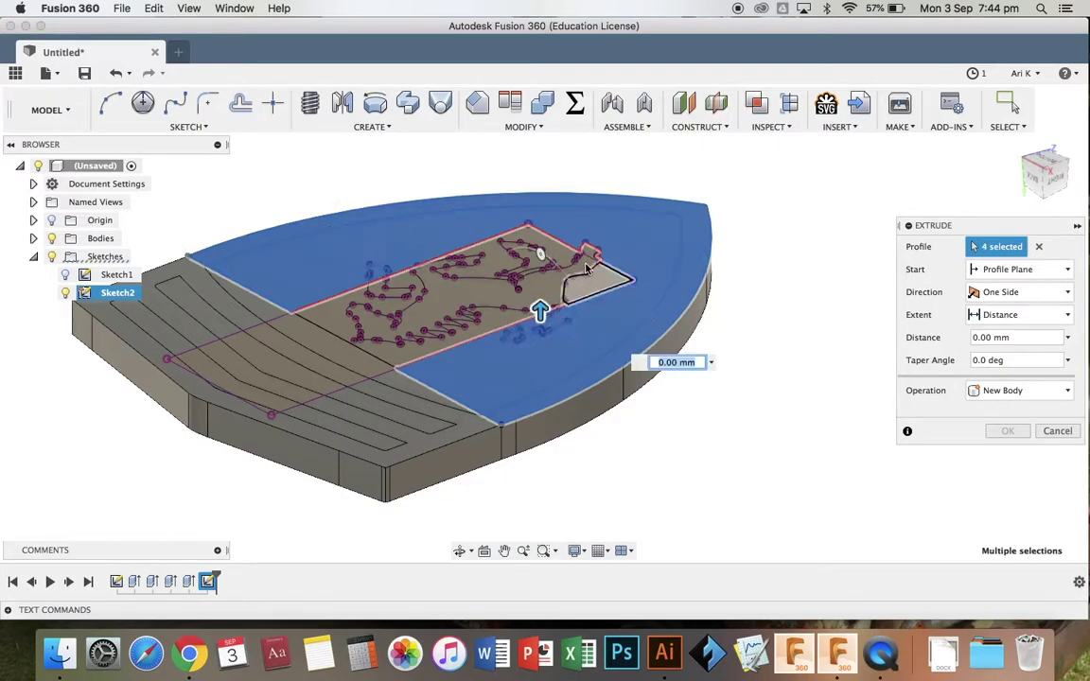
click(501, 219)
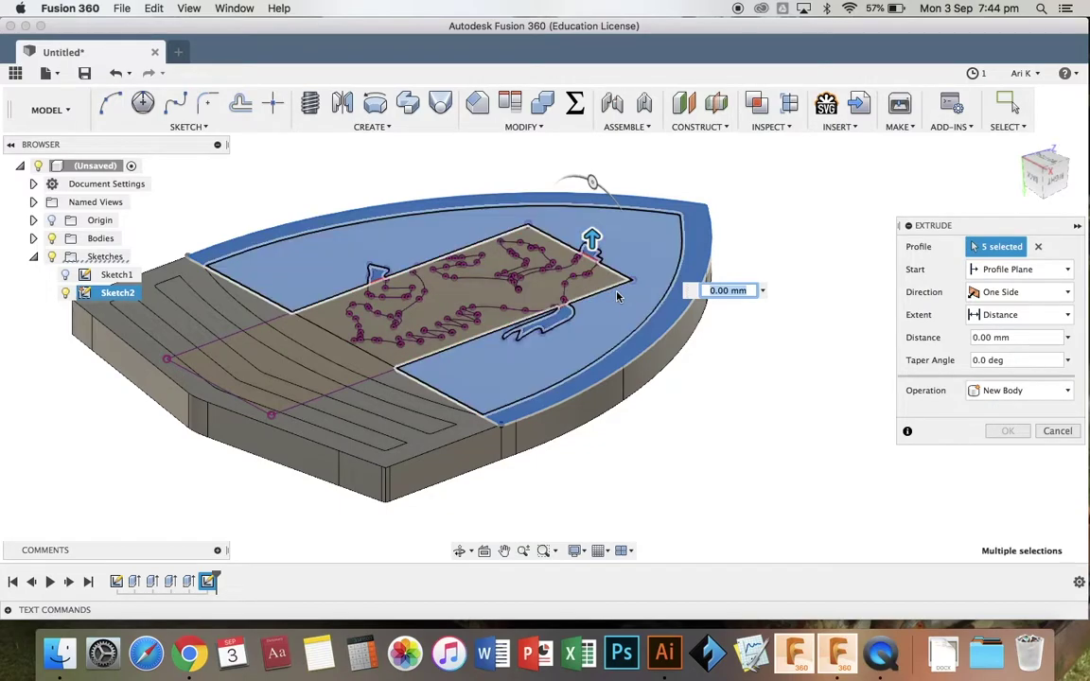
scroll(618, 297, down, 3)
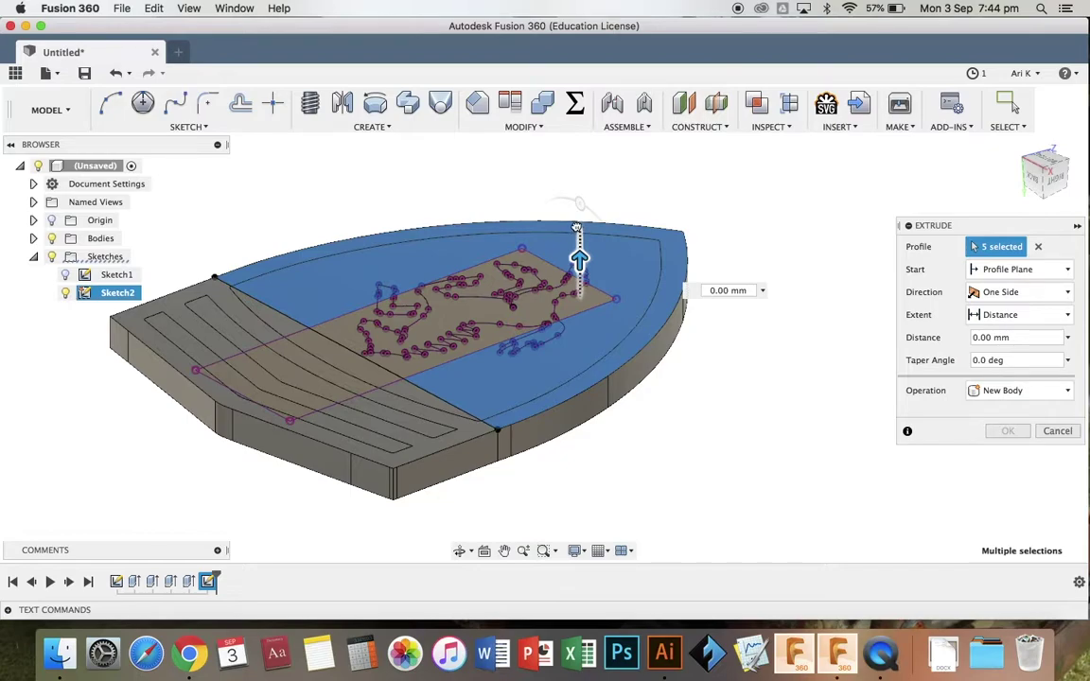
drag(576, 228, 579, 227)
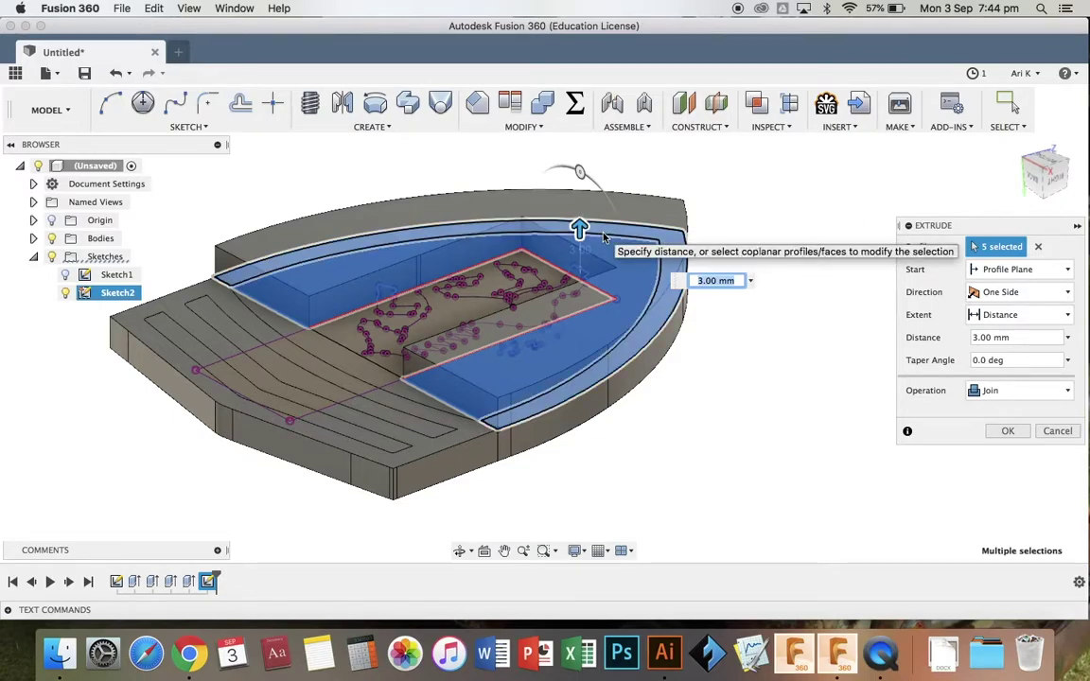
text(4.5)
key(Return)
click(984, 393)
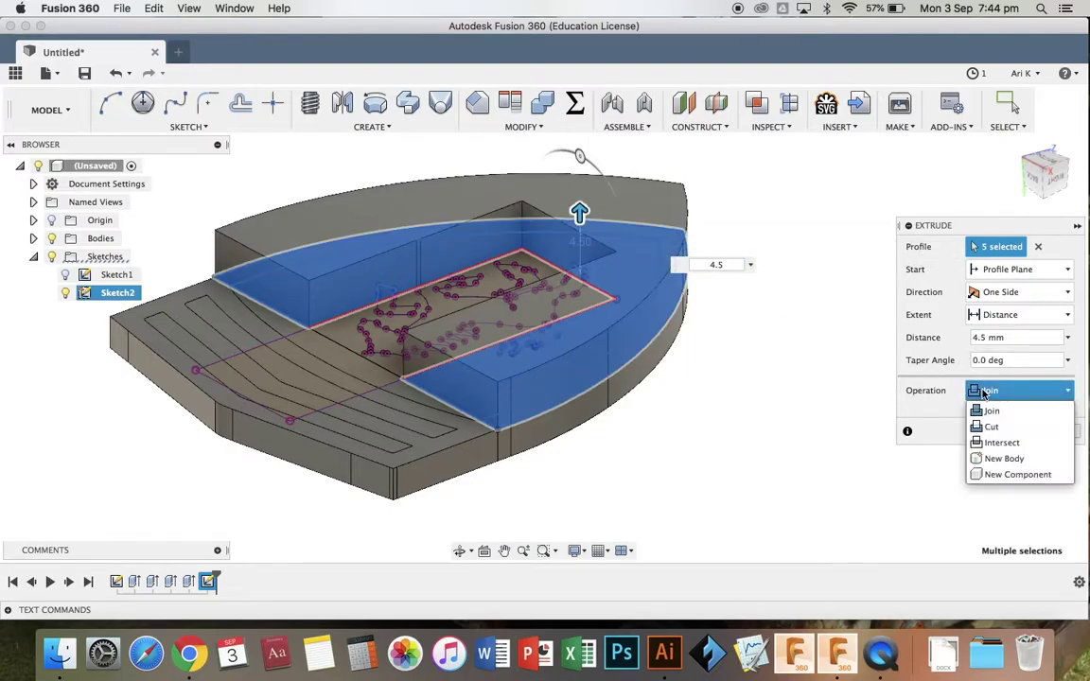
click(989, 458)
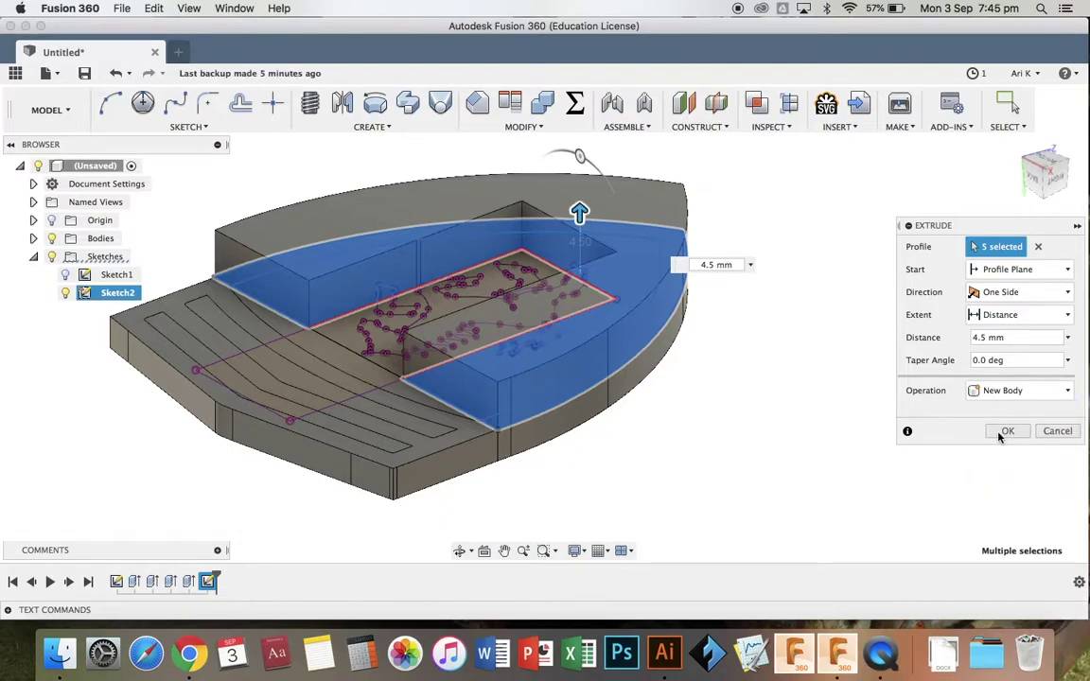
click(1003, 433)
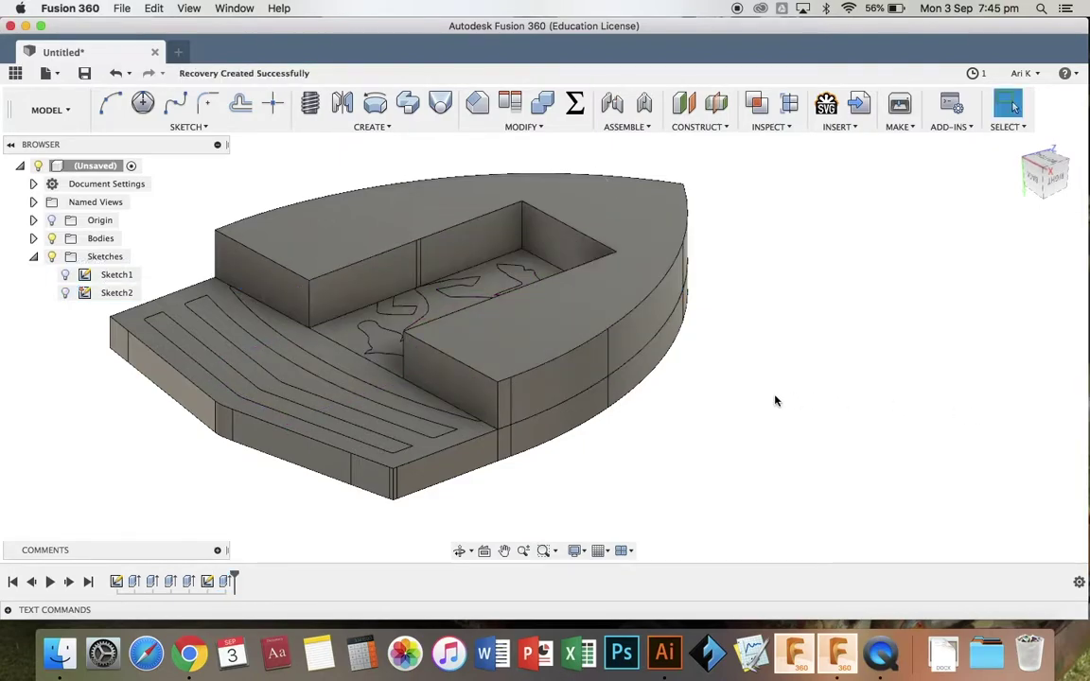
scroll(776, 401, left, 3)
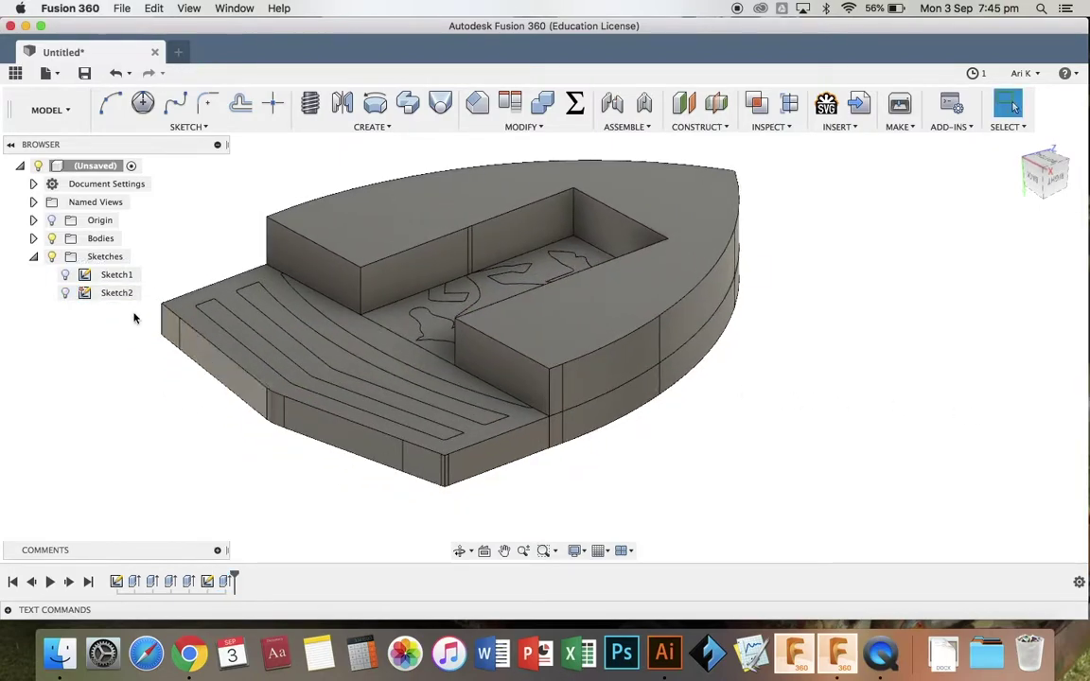
Sketch on the stripe section's underside a straight line across the full shield width along the edge of the raised housing, and finish the sketch
click(189, 127)
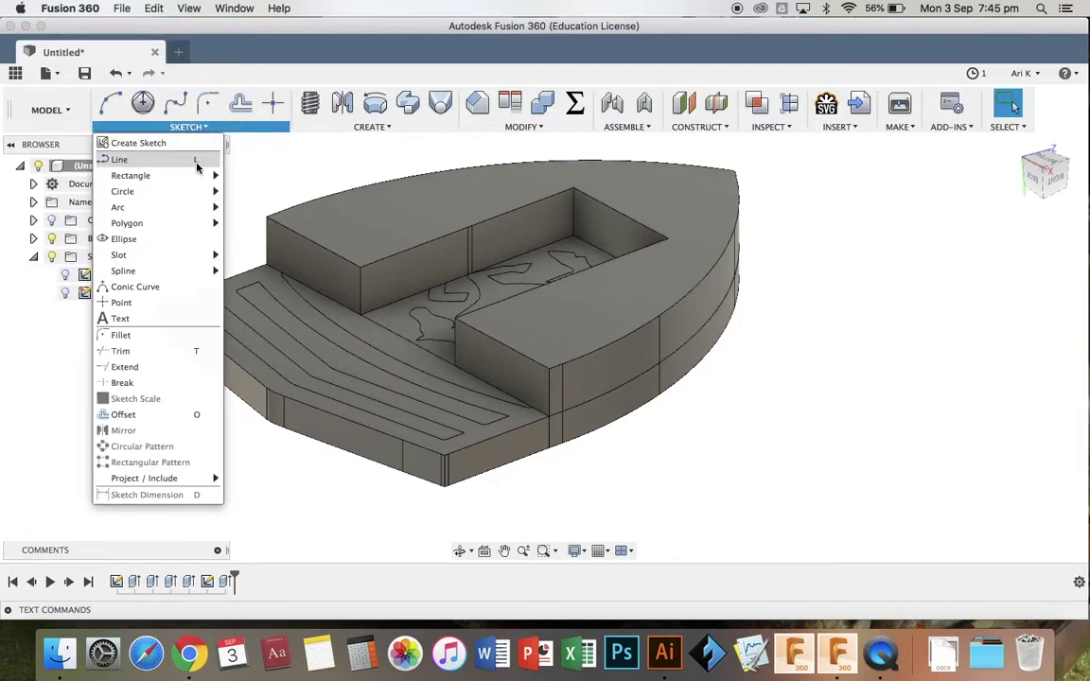
click(192, 144)
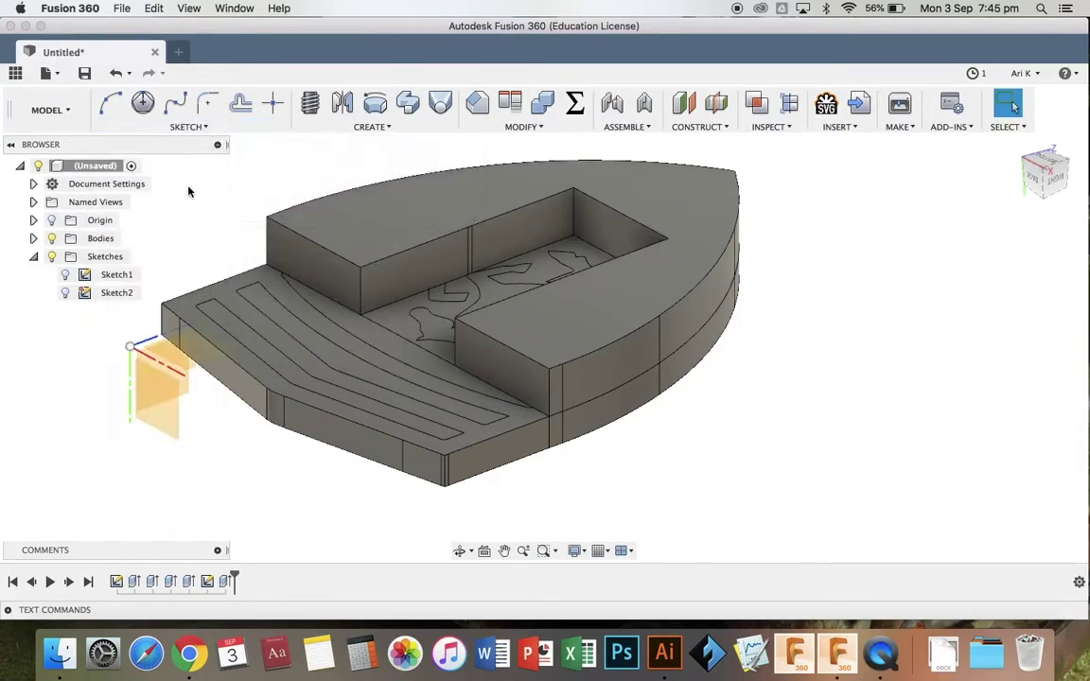
click(190, 314)
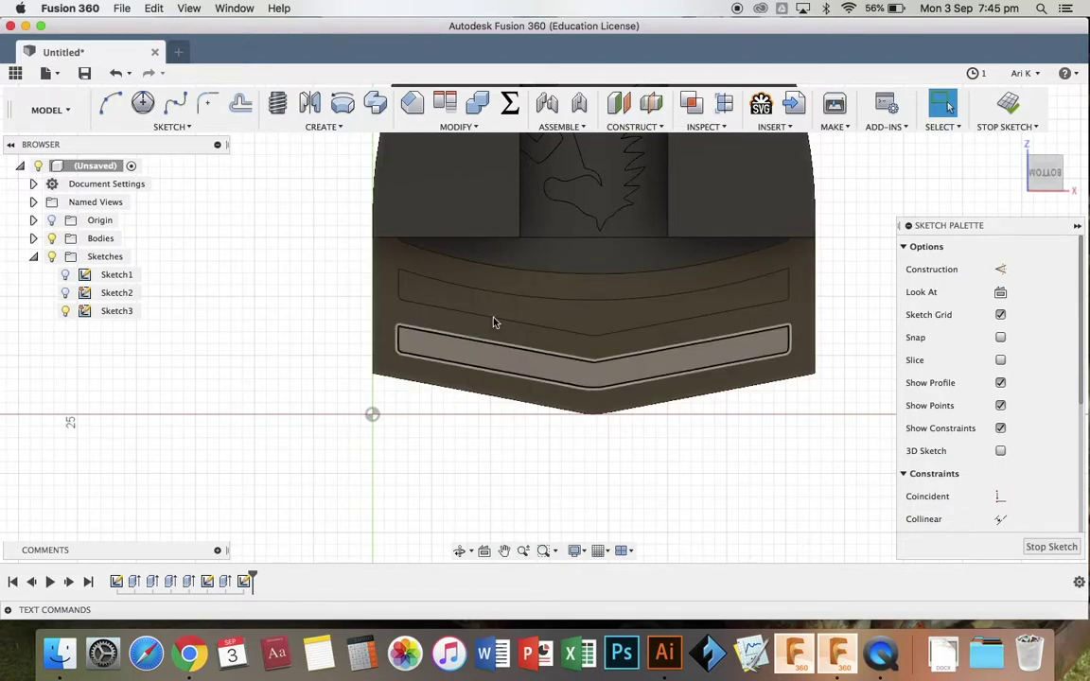
click(174, 126)
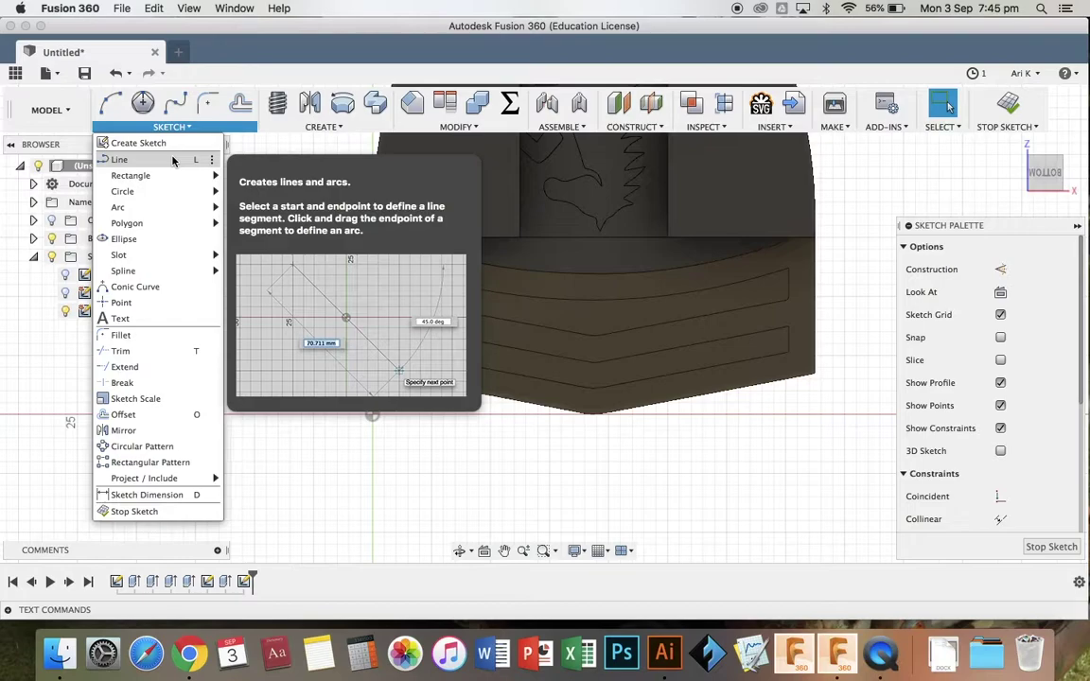
click(173, 161)
click(372, 237)
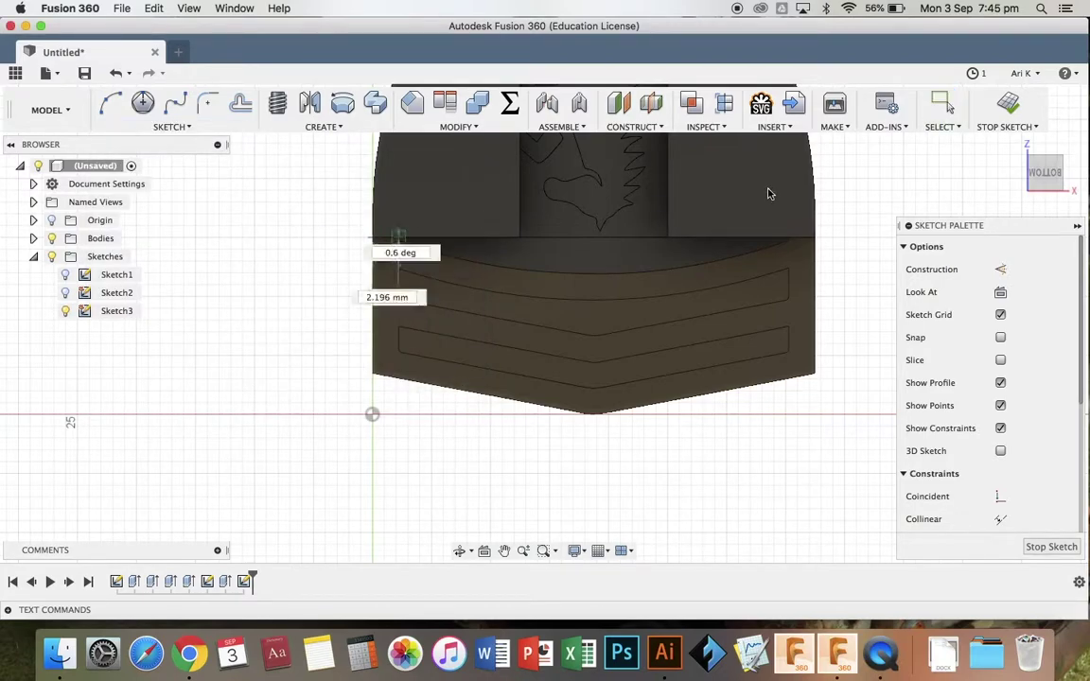
click(814, 237)
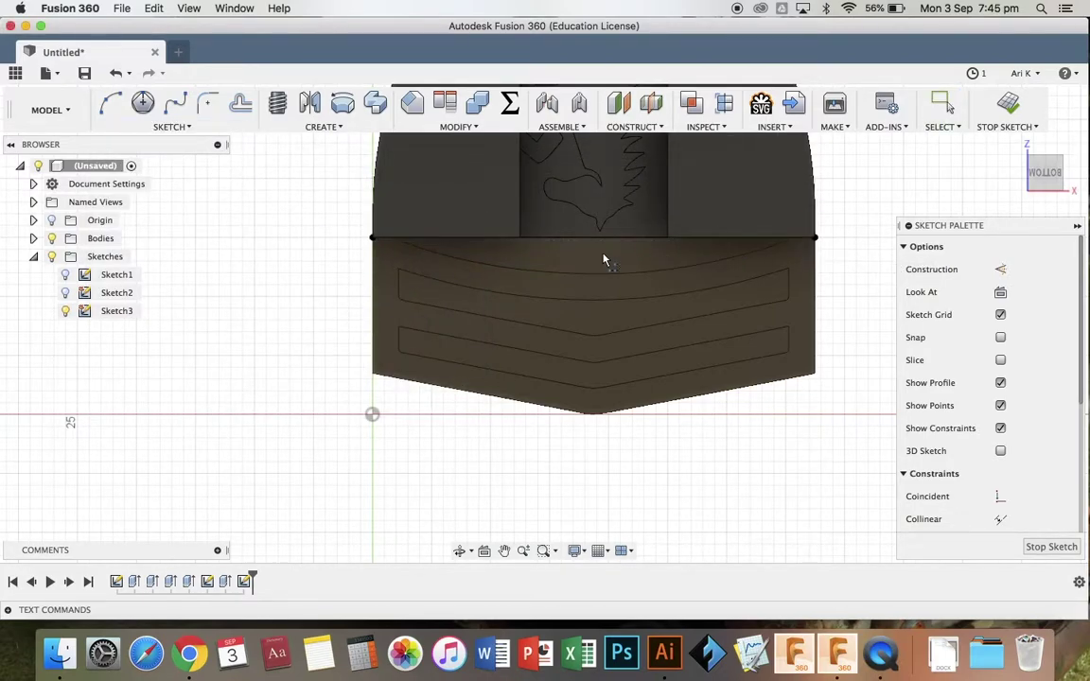
key(Escape)
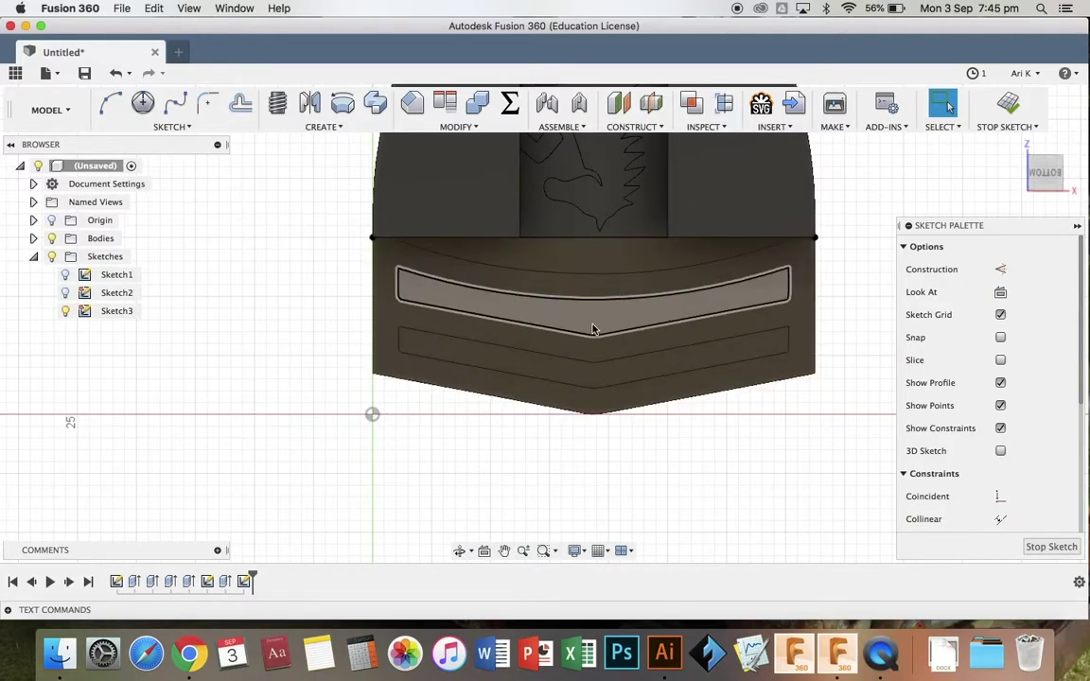
click(1051, 547)
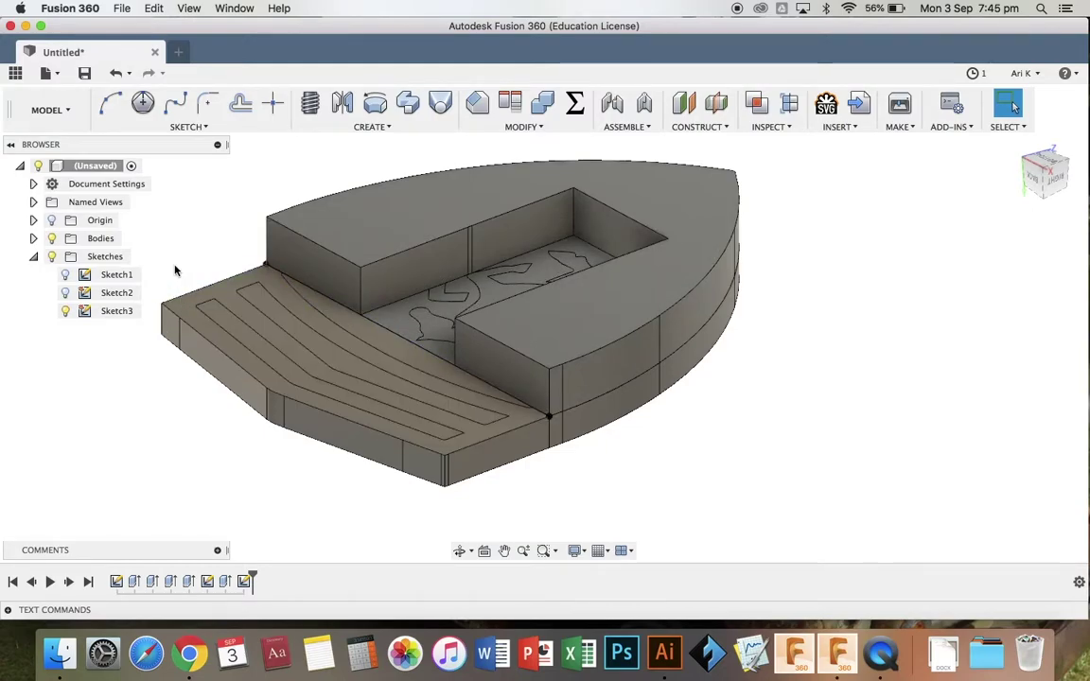
Reopen Sketch3 for editing with Sketch1 shown
click(92, 314)
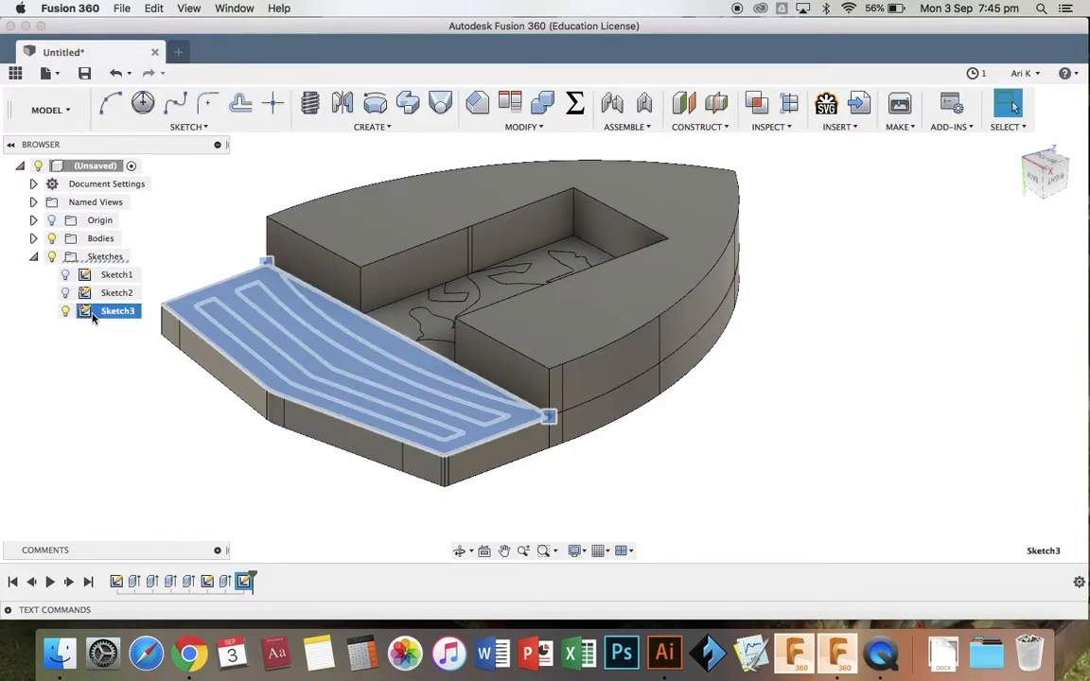
right_click(92, 317)
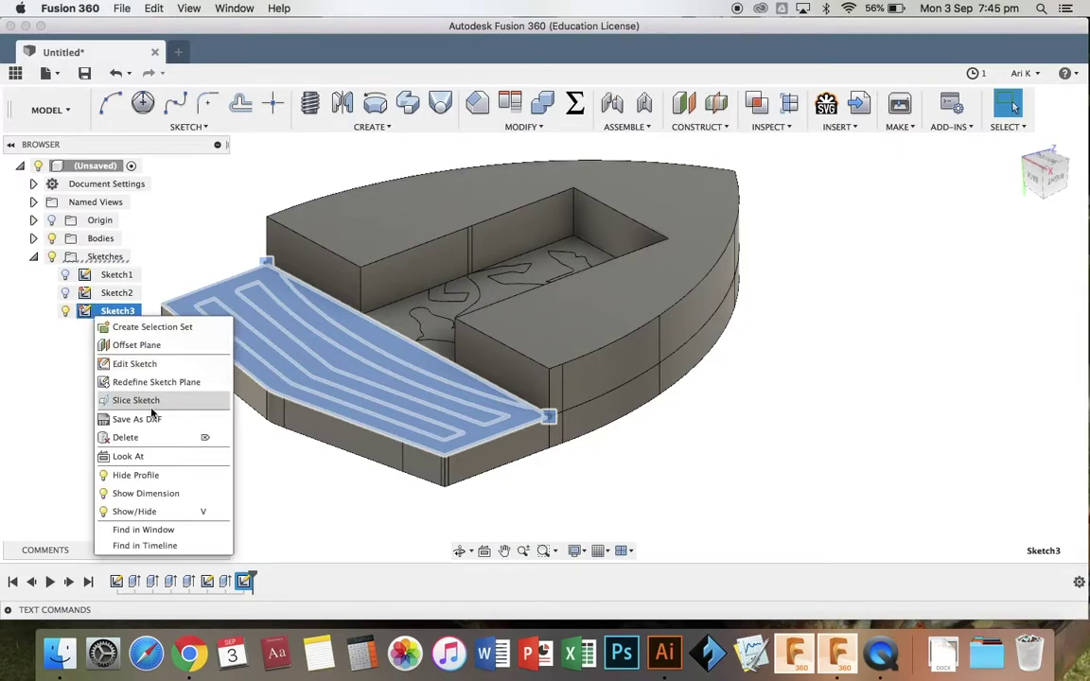
click(150, 365)
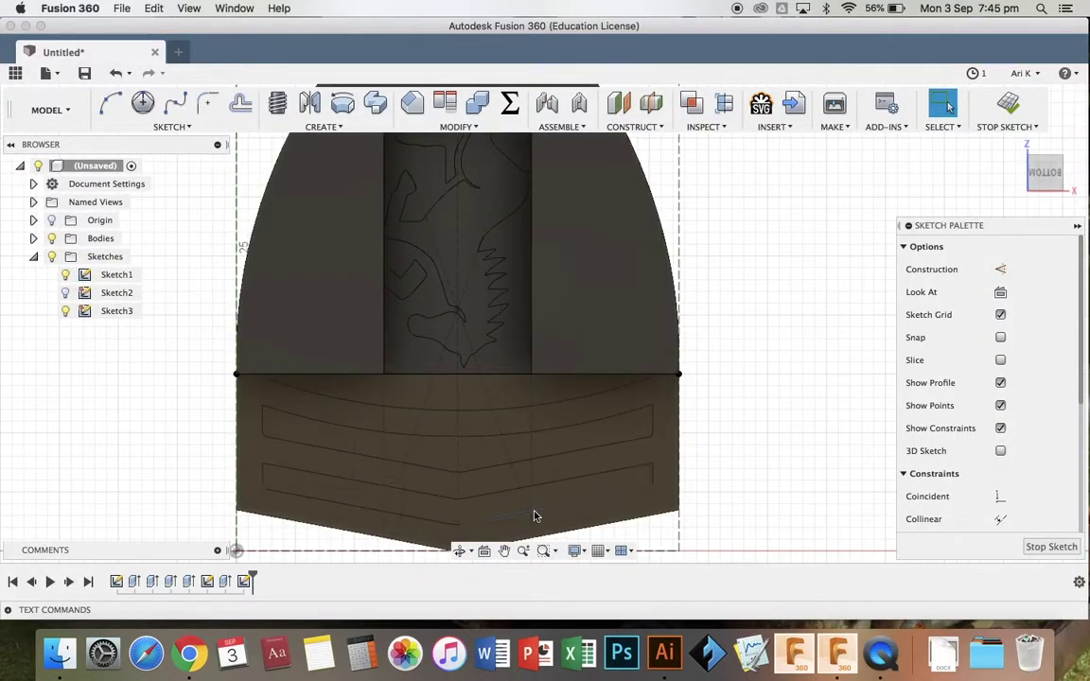
scroll(531, 409, down, 5)
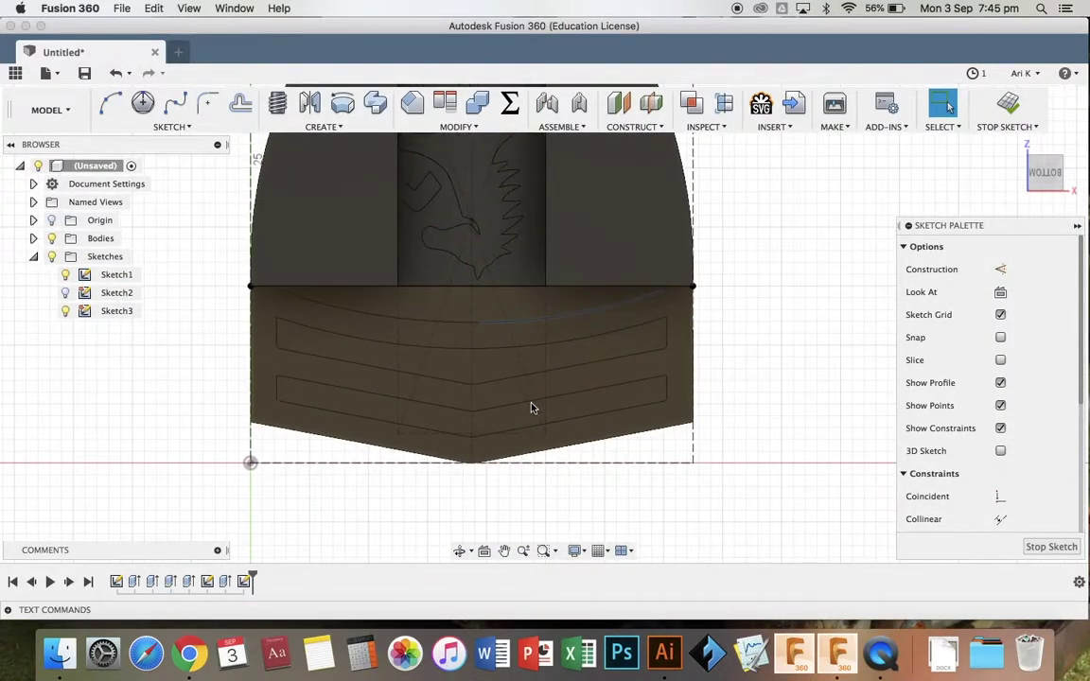
scroll(532, 409, up, 1)
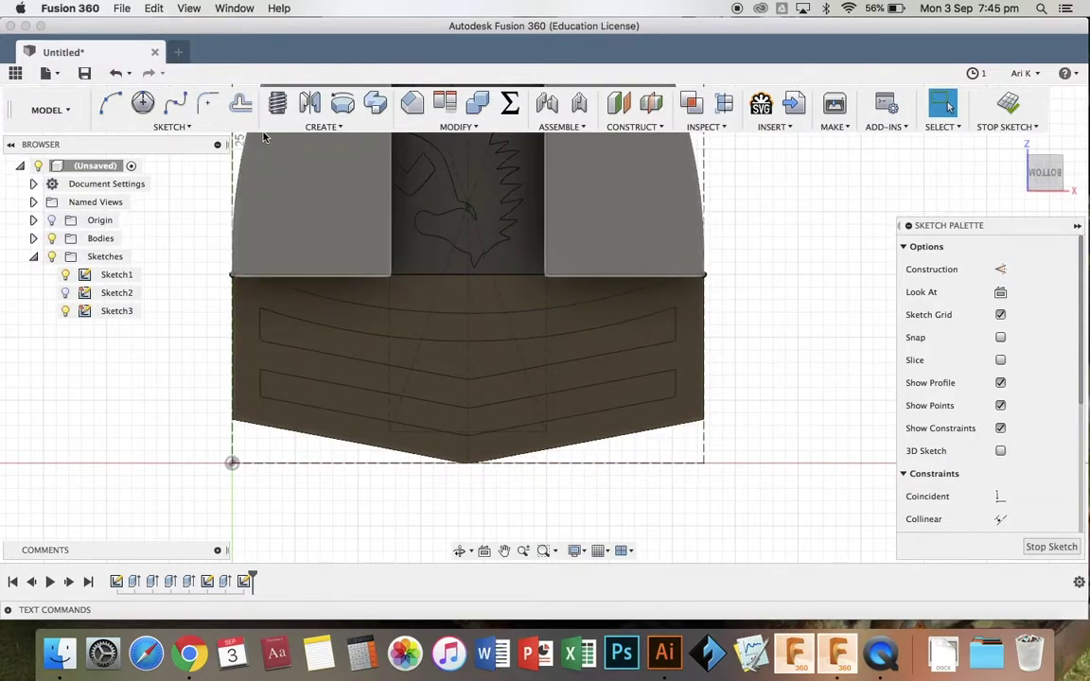
Project the central construction rectangle of Sketch1 into the stripe underside sketch and finish the sketch
click(166, 127)
mouse_move(199, 478)
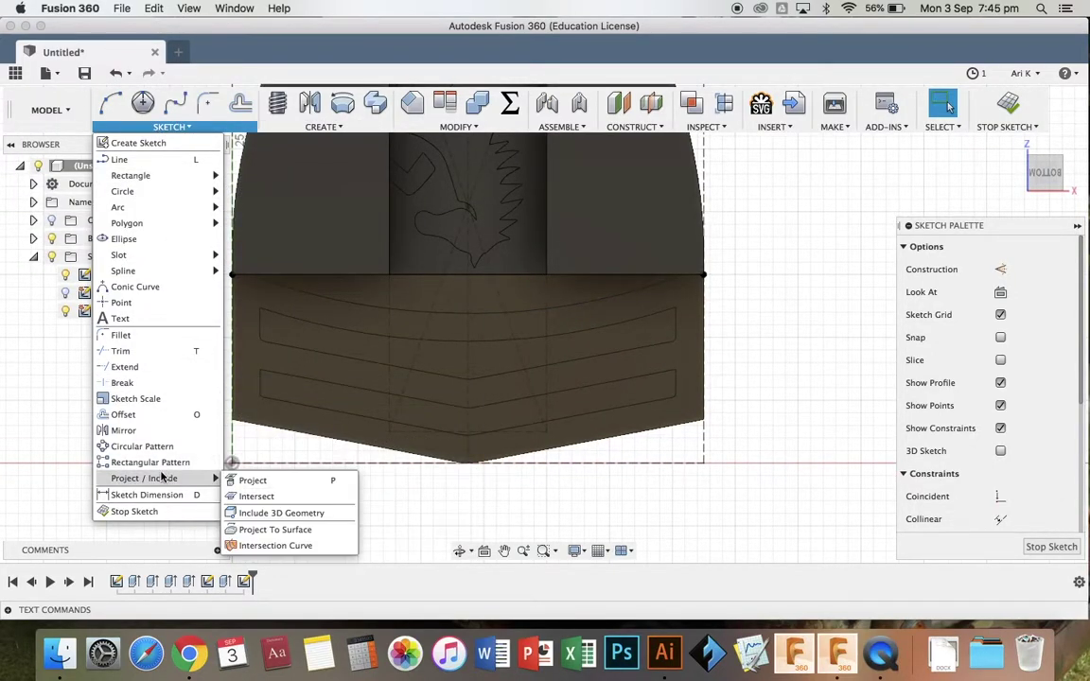
click(248, 480)
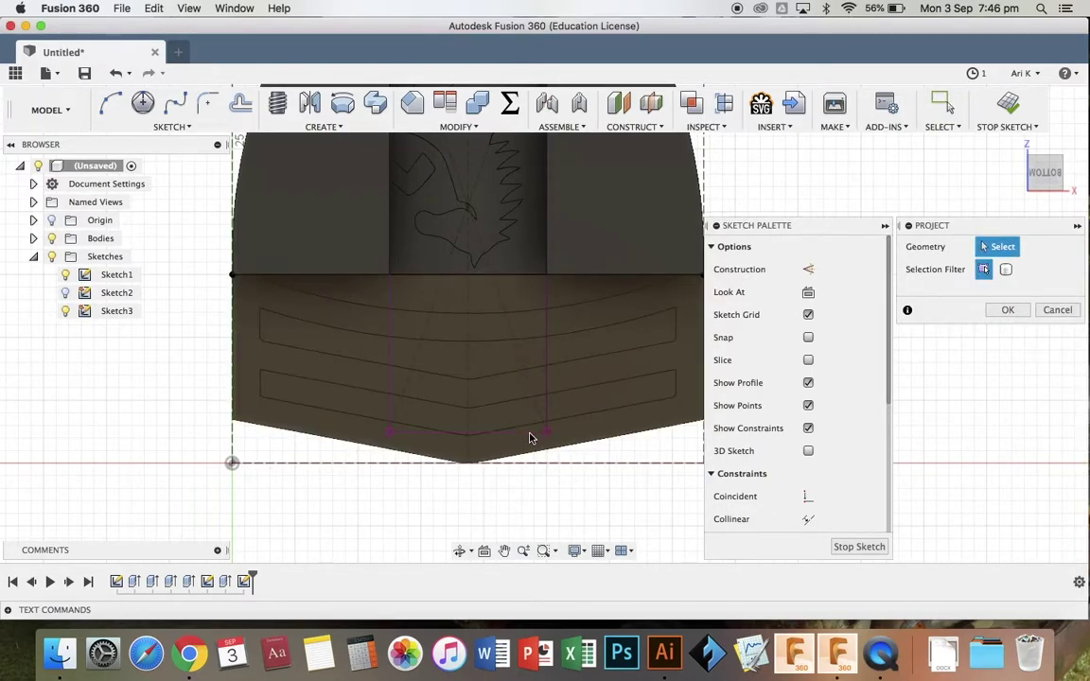
scroll(549, 336, up, 5)
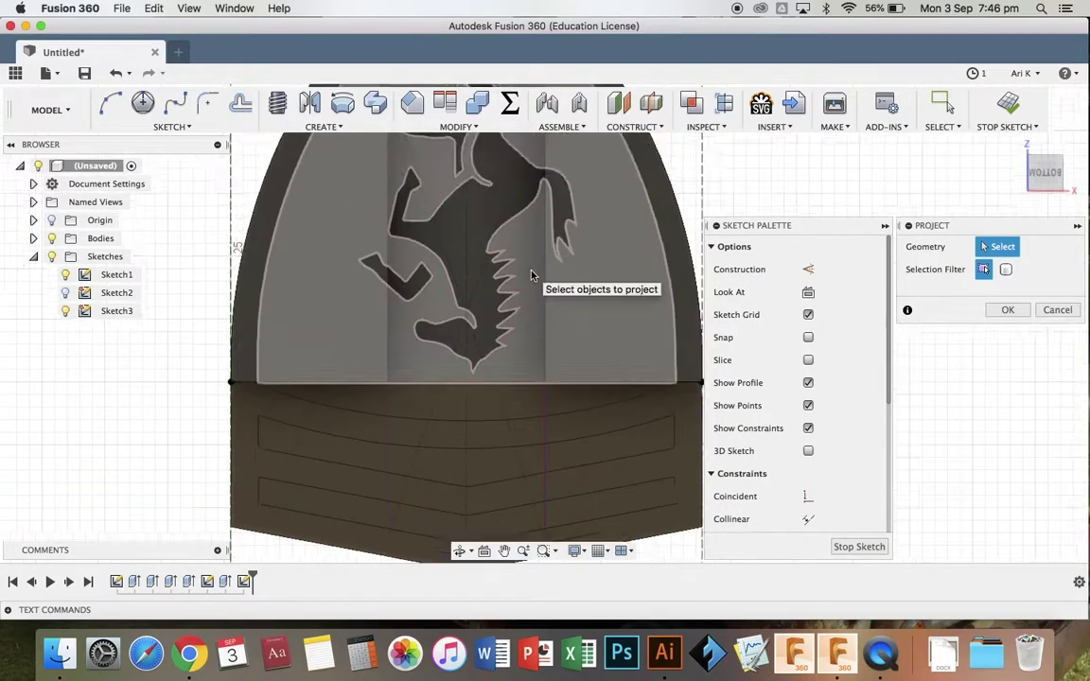
scroll(530, 275, up, 1)
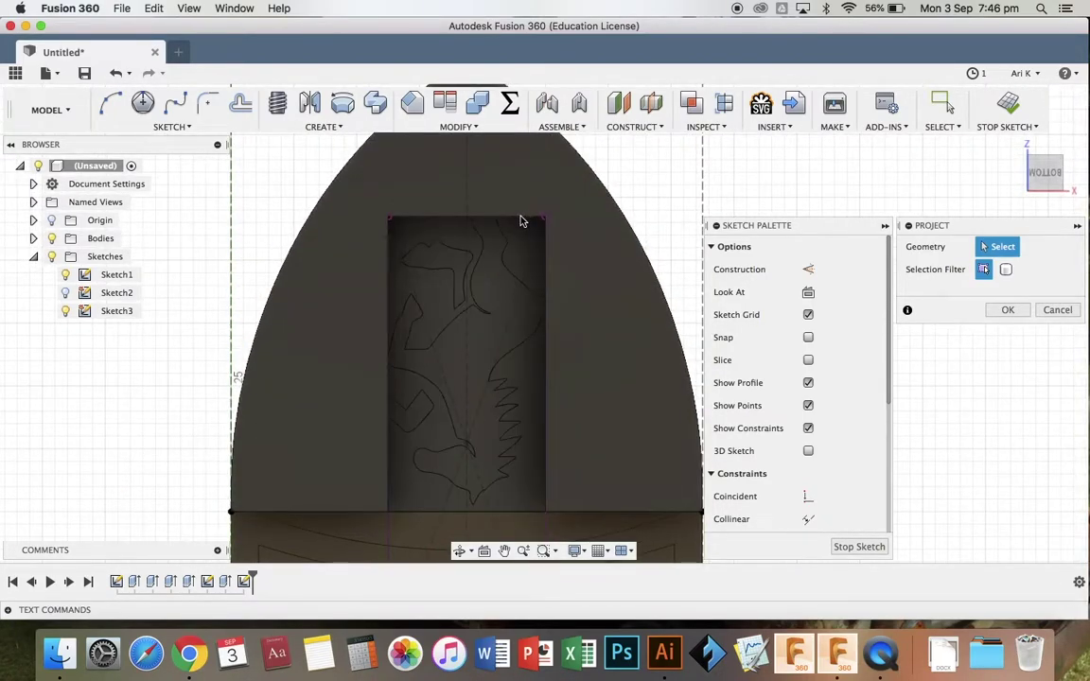
scroll(618, 327, down, 2)
scroll(618, 327, down, 4)
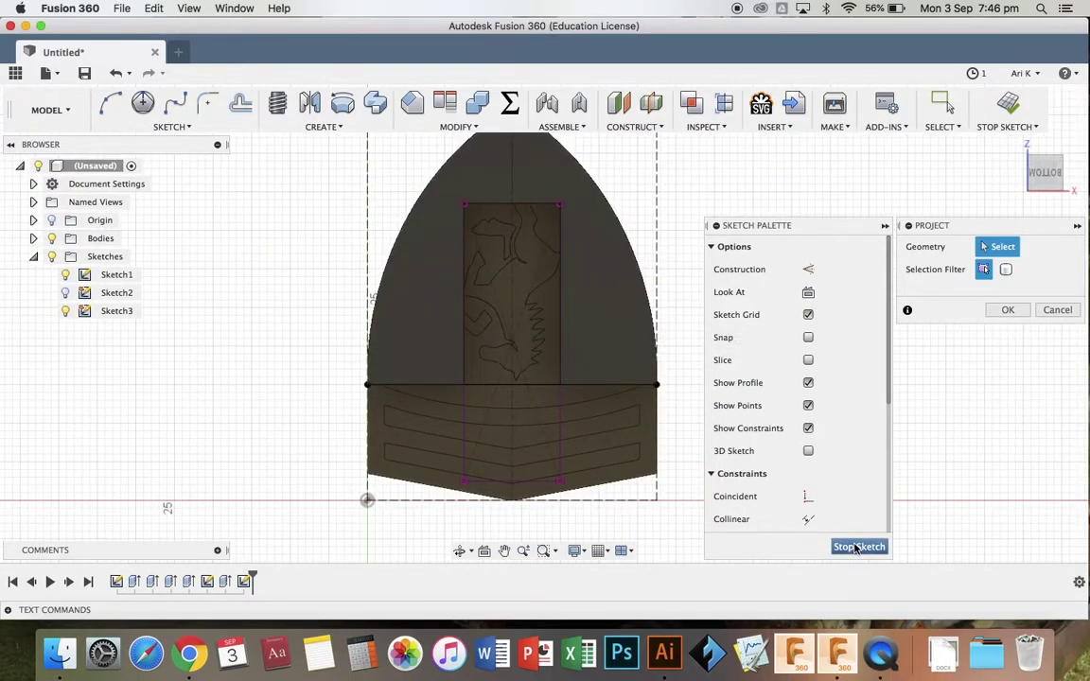
click(1009, 311)
click(1051, 547)
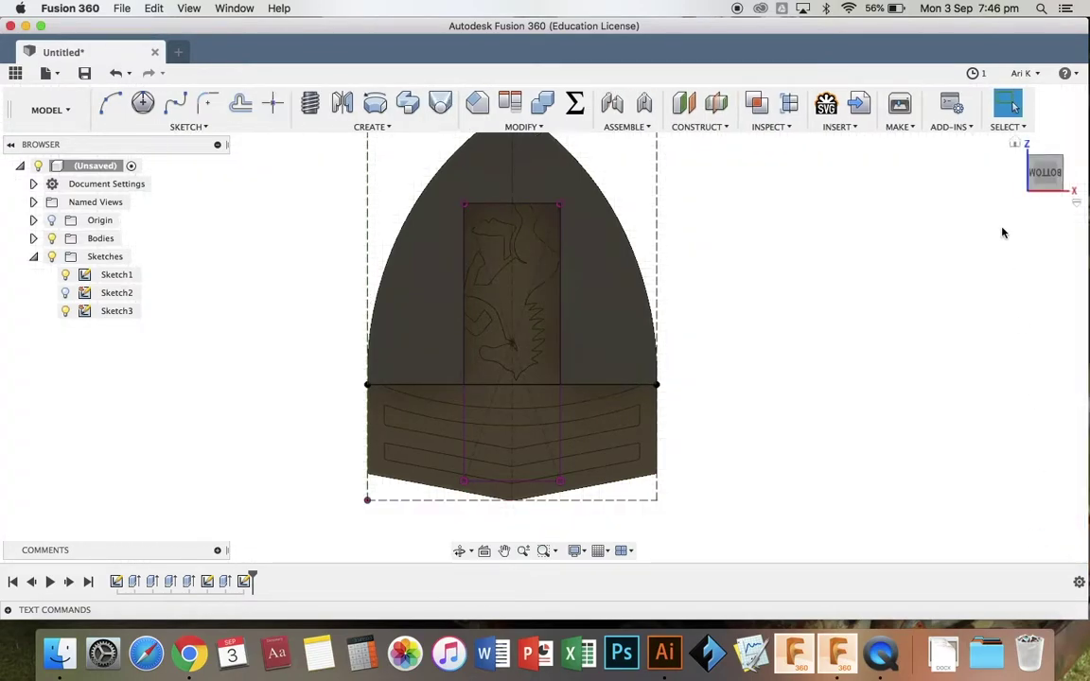
Hide Sketch1 and extrude the eight stripe-area profiles outside the central rectangle, including the small sliver, 4.5 mm outward from the underside as a new body
mouse_move(1045, 194)
mouse_down()
mouse_move(1007, 168)
mouse_move(1003, 140)
mouse_up()
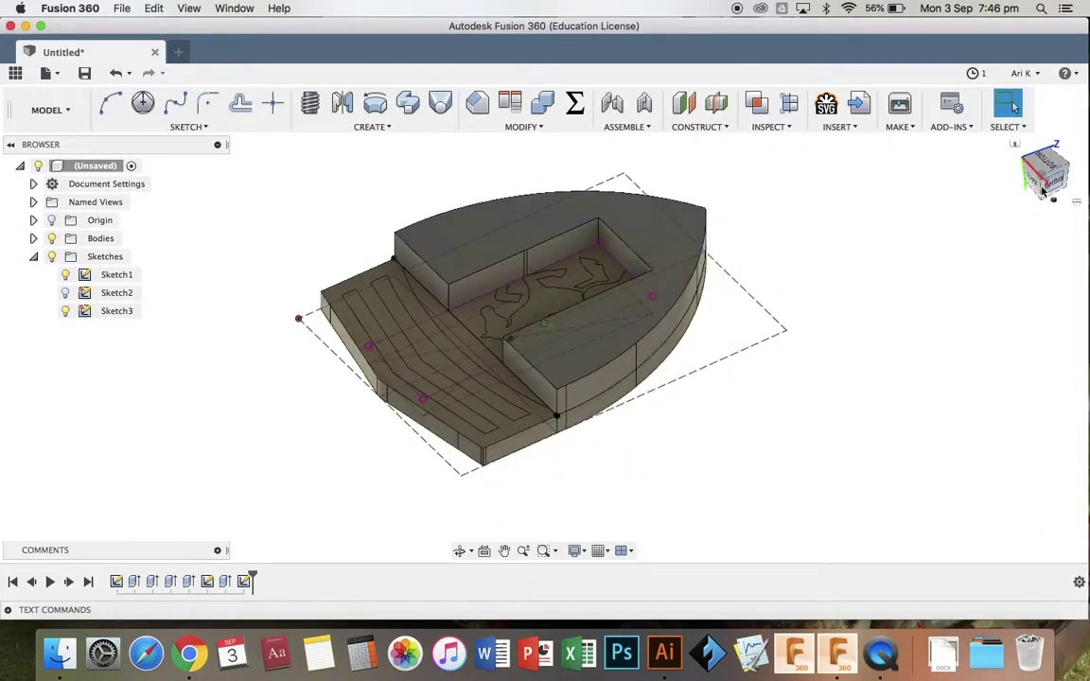
scroll(599, 339, down, 2)
scroll(598, 339, up, 2)
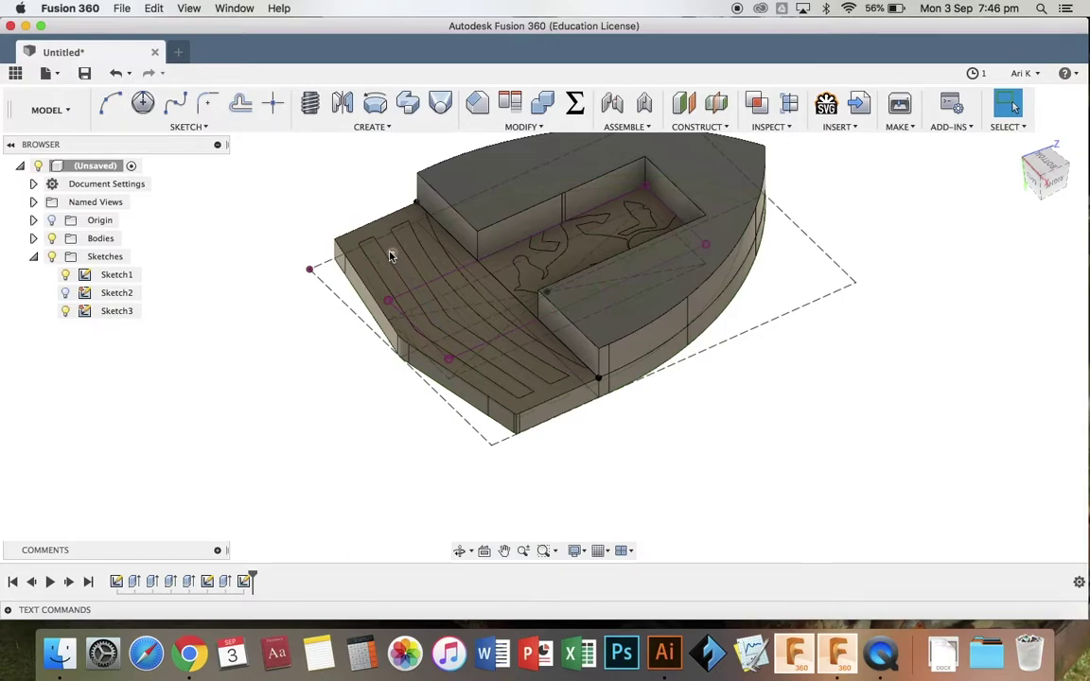
click(386, 127)
click(378, 159)
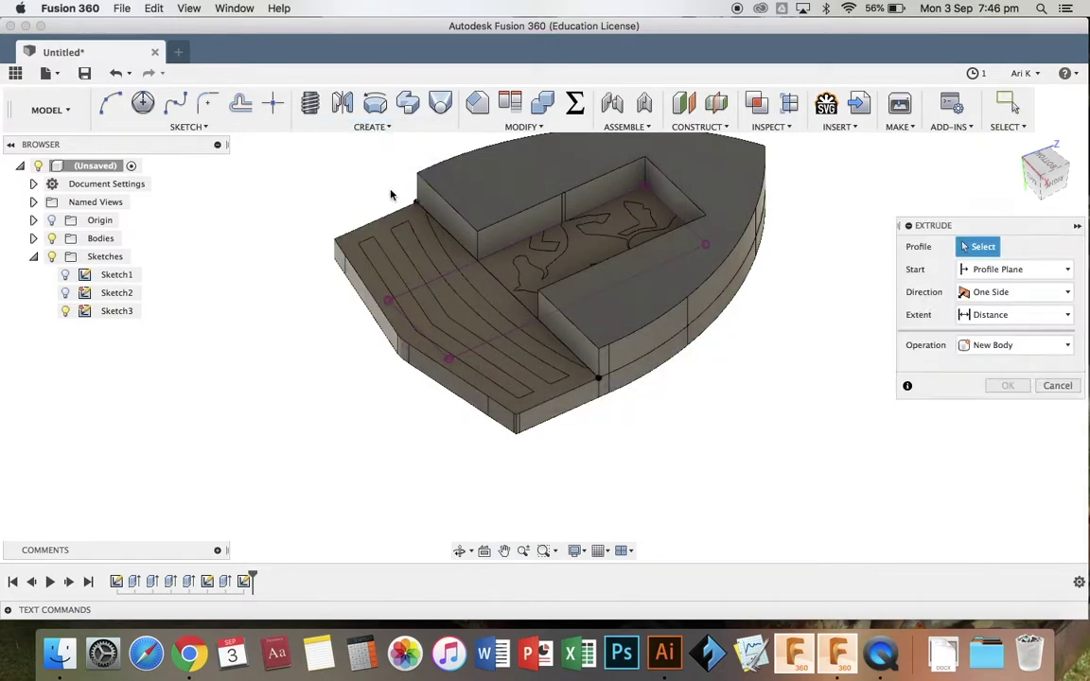
click(405, 238)
click(431, 241)
click(448, 239)
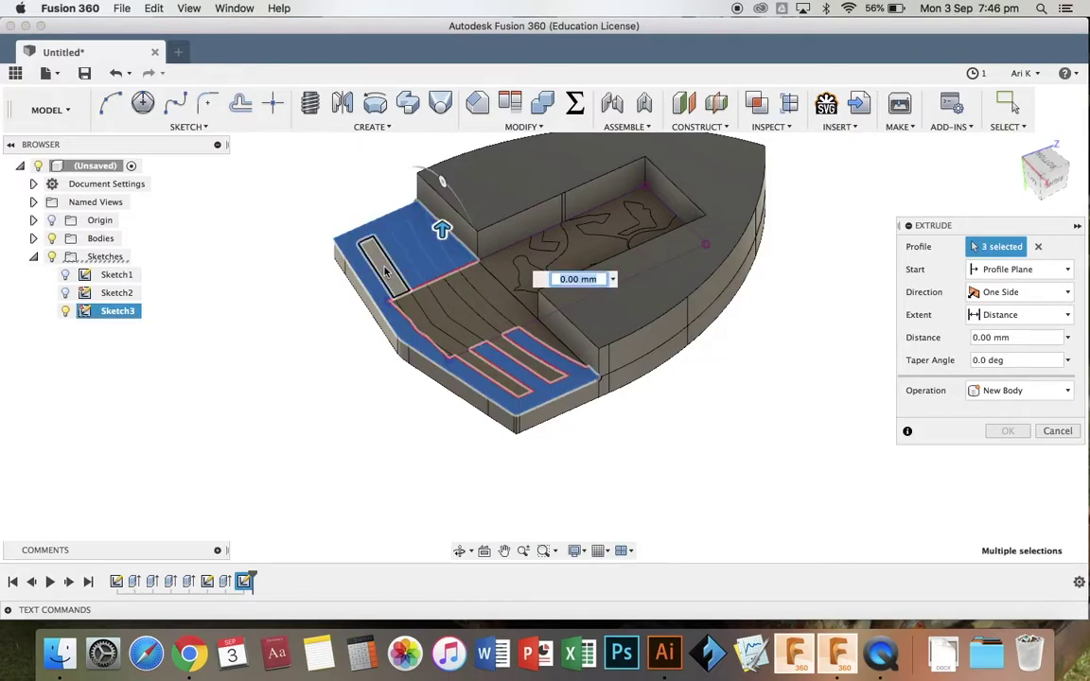
click(491, 368)
click(519, 353)
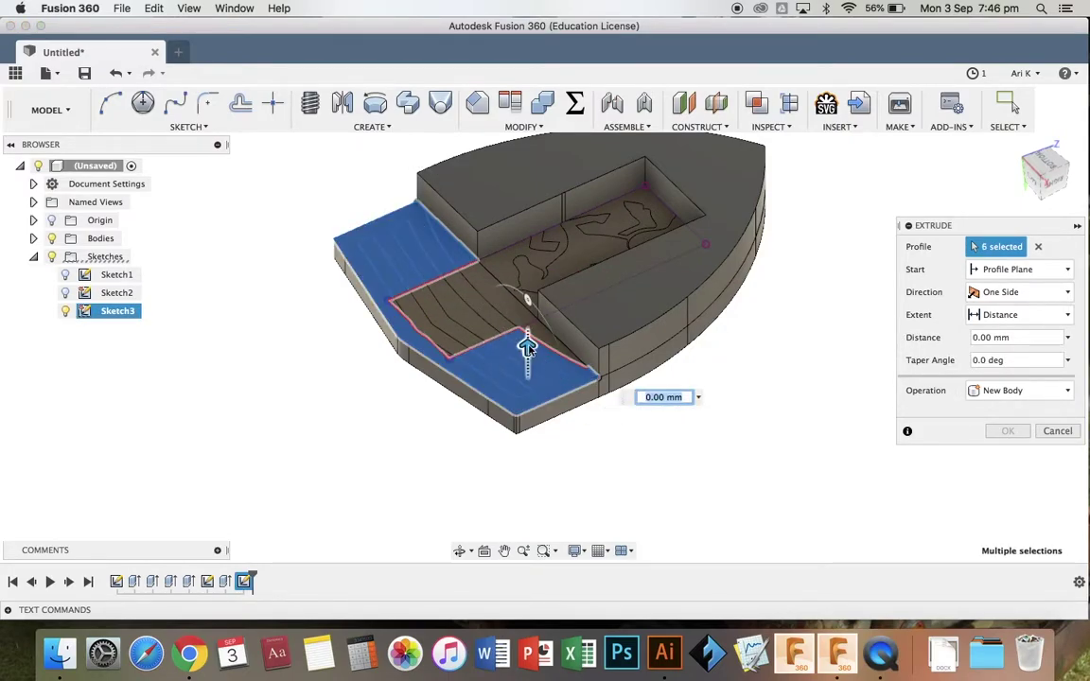
scroll(548, 340, up, 3)
click(377, 239)
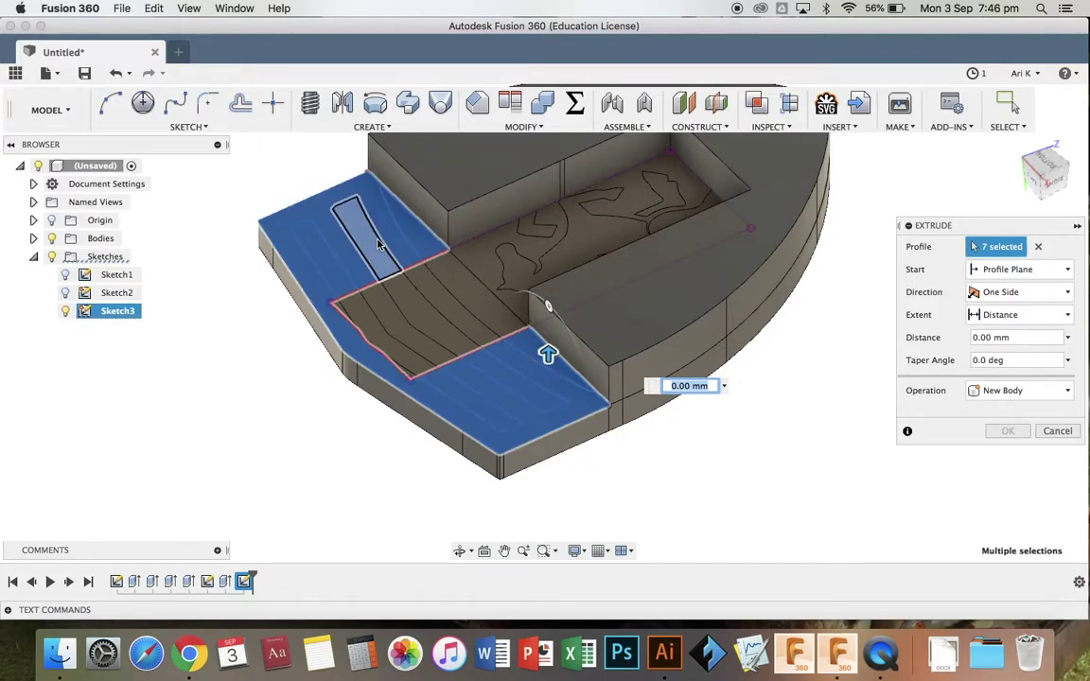
scroll(417, 343, up, 8)
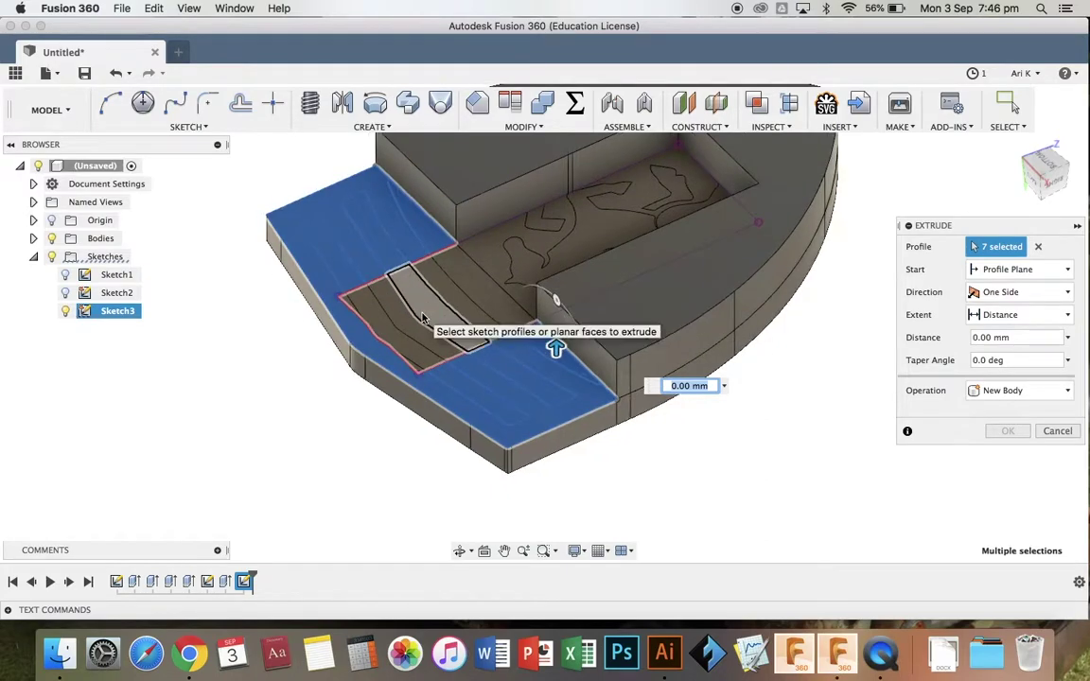
scroll(423, 318, left, 6)
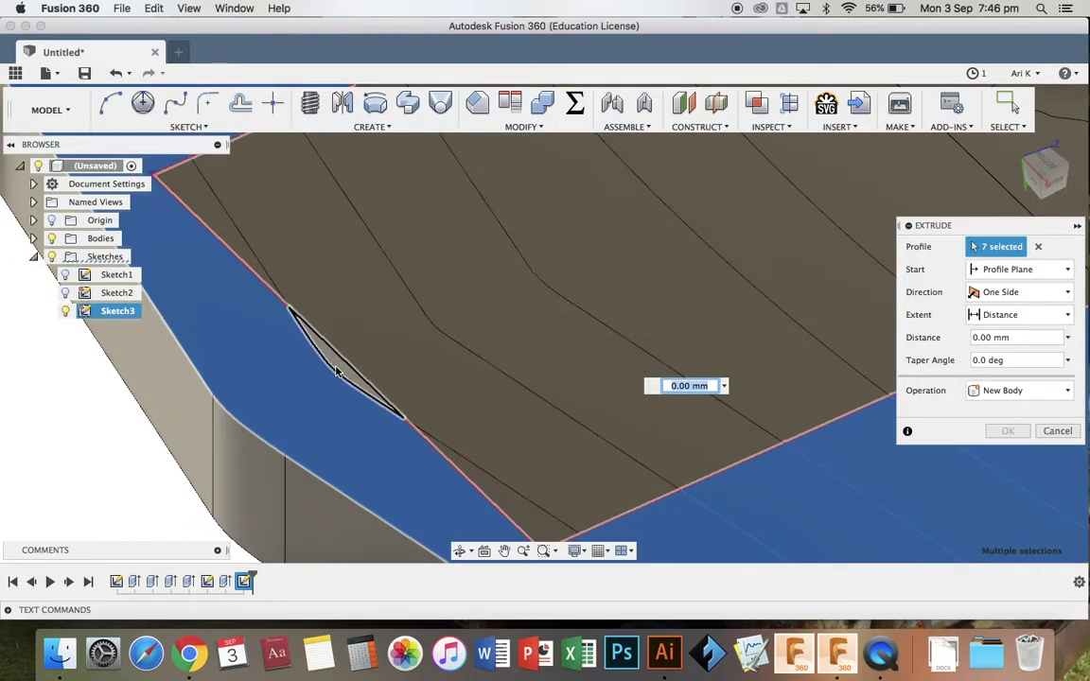
click(338, 366)
scroll(565, 323, down, 5)
scroll(565, 323, down, 5)
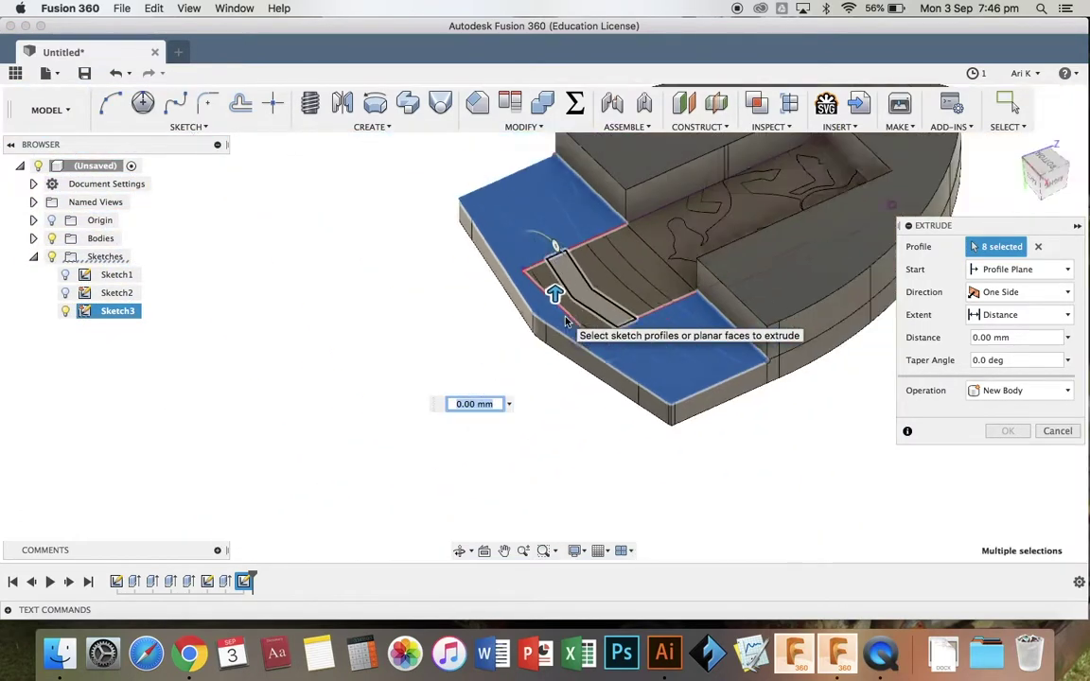
scroll(565, 324, up, 4)
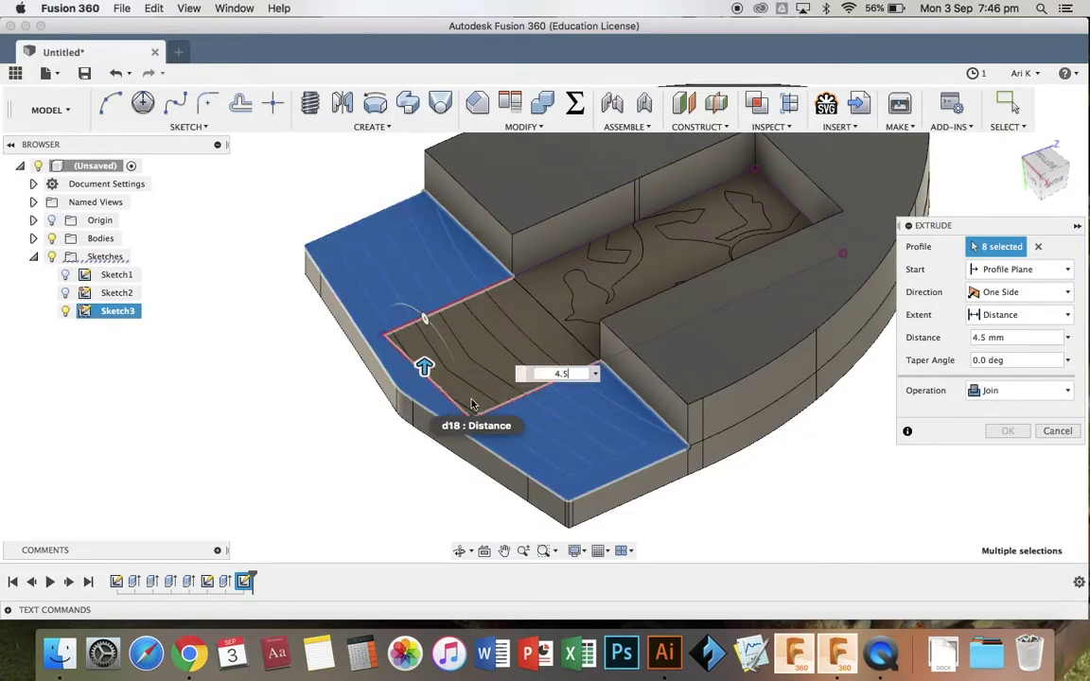
click(990, 390)
click(1001, 459)
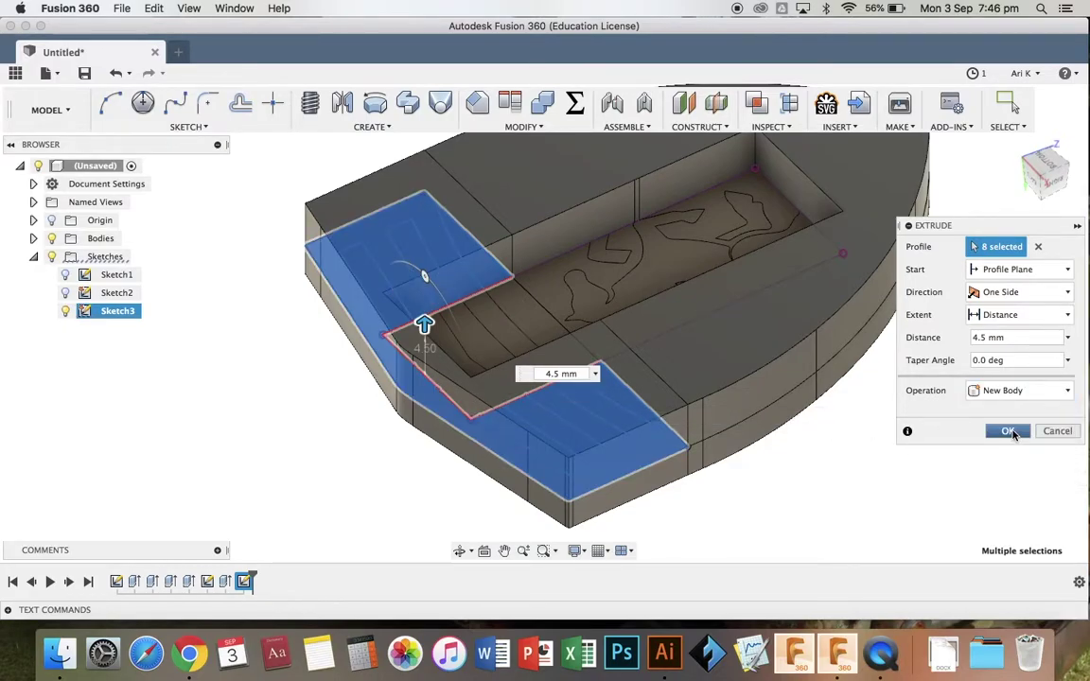
click(1011, 432)
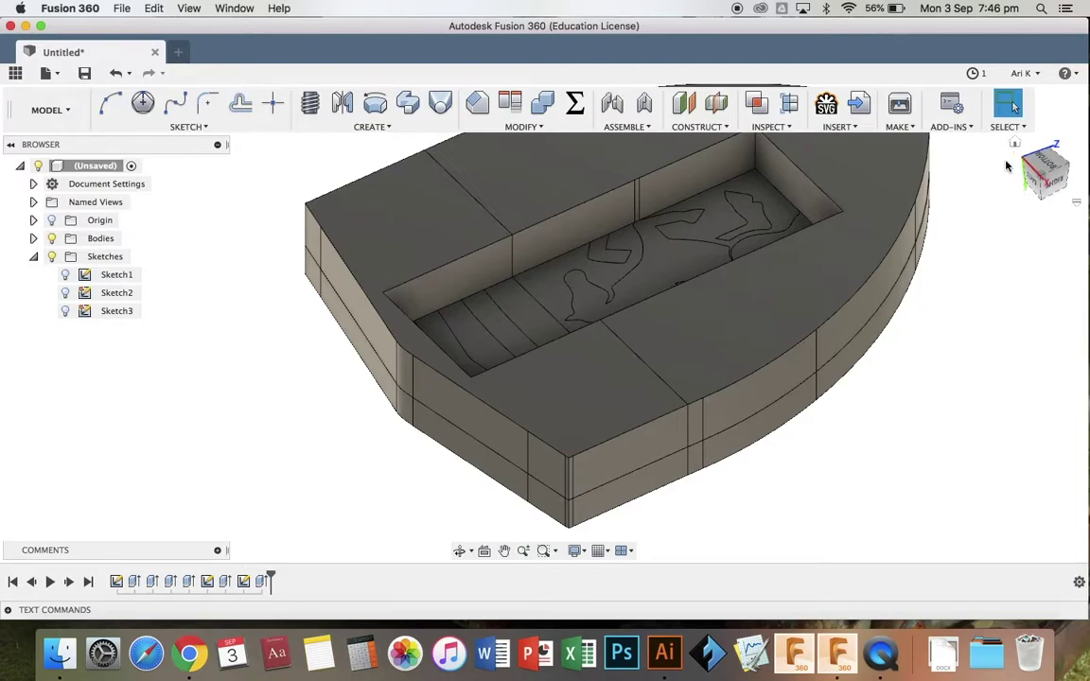
Examine the completed shield housing from the home view and from its underside
click(1016, 143)
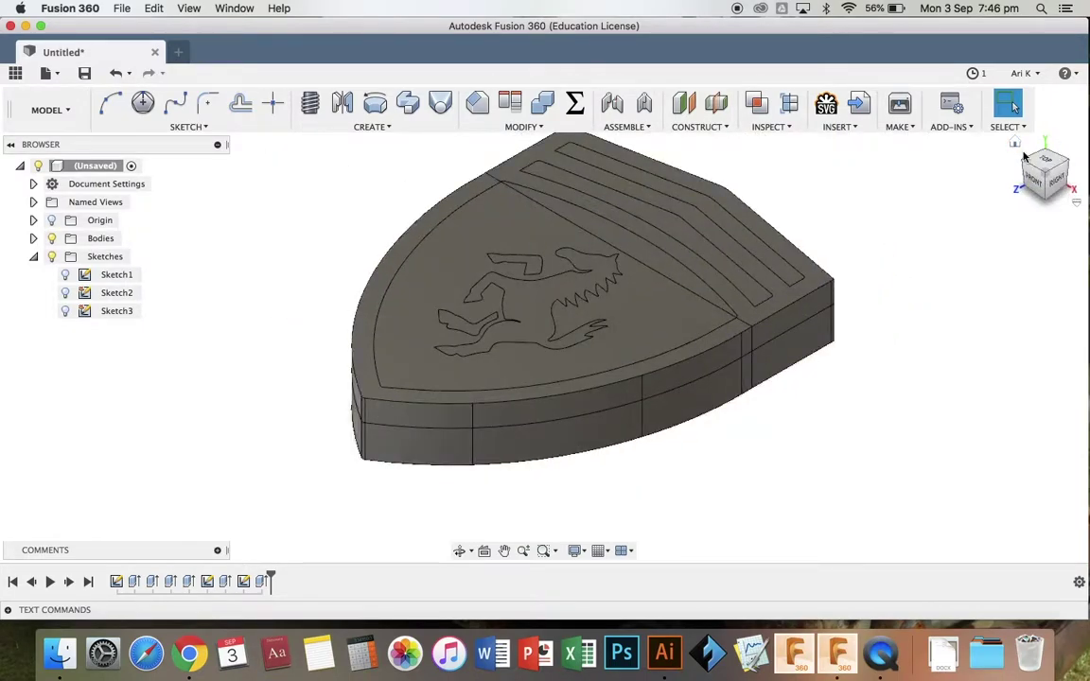
mouse_move(1049, 180)
mouse_down()
mouse_move(946, 157)
mouse_move(971, 147)
mouse_up()
shift+middle_drag(971, 146, 837, 187)
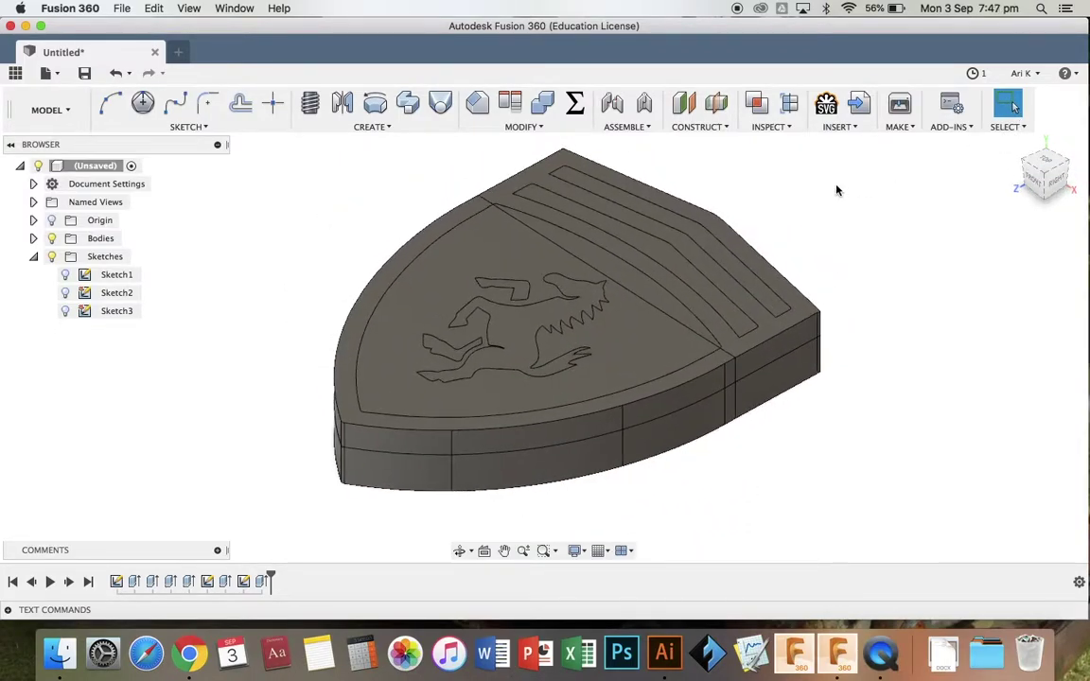
drag(1051, 183, 1030, 103)
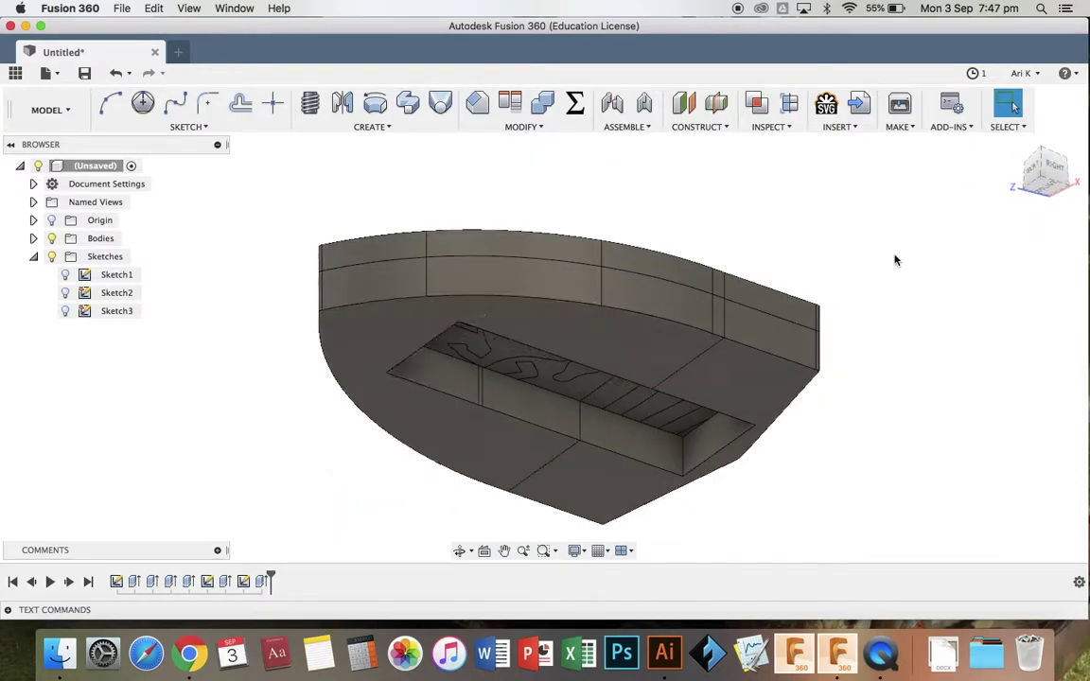
click(1039, 161)
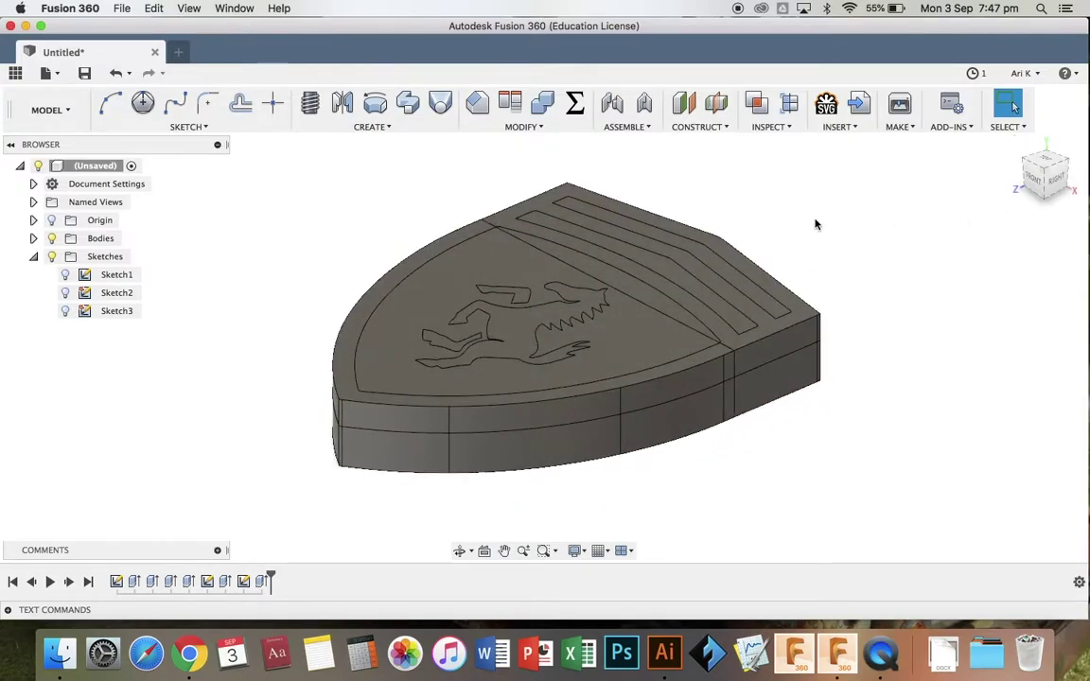